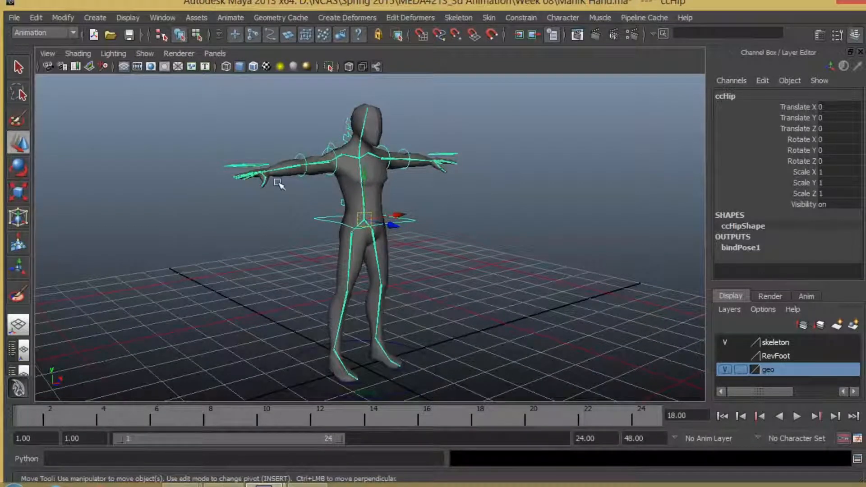
Test the leg rig by lowering the hip control about 1.6 units, and undo the move
{"action": "left_click_drag", "start_coordinate": [358, 260], "coordinate": [375, 350], "text": "alt"}
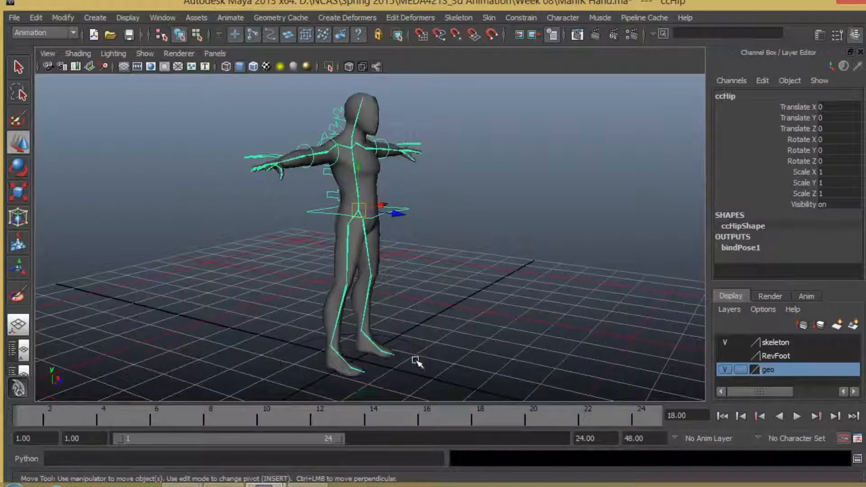
{"action": "left_click_drag", "start_coordinate": [354, 211], "coordinate": [343, 224]}
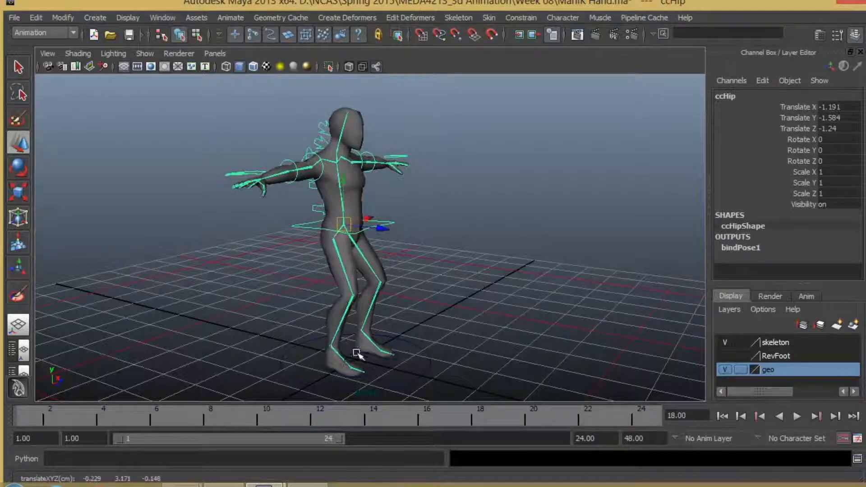
{"action": "key", "text": "ctrl+z"}
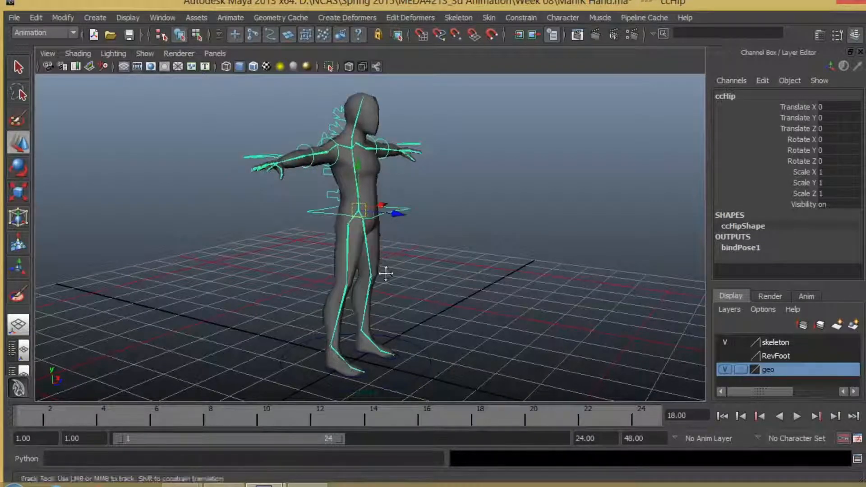
Lower the figure's right arm by rotating the ccRightArm control about -34° in Z
{"action": "left_click_drag", "start_coordinate": [383, 272], "coordinate": [319, 190], "text": "alt"}
{"action": "left_click", "coordinate": [312, 174]}
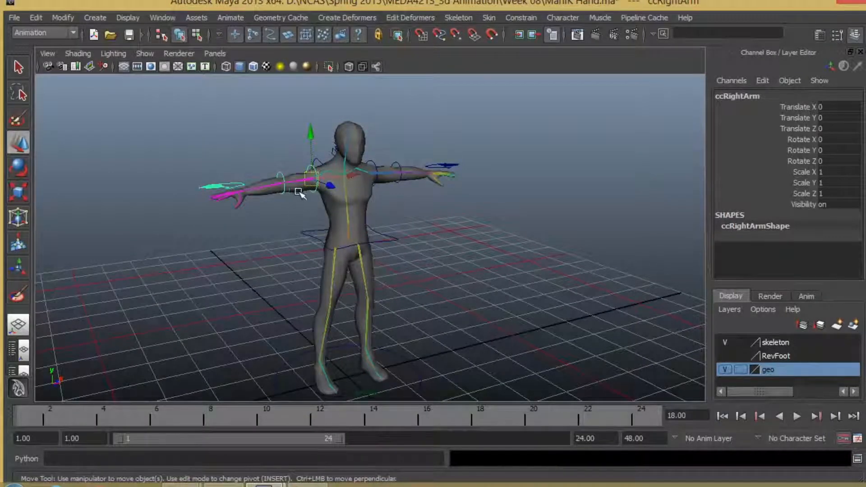
{"action": "key", "text": "e"}
{"action": "left_click_drag", "start_coordinate": [271, 139], "coordinate": [258, 182]}
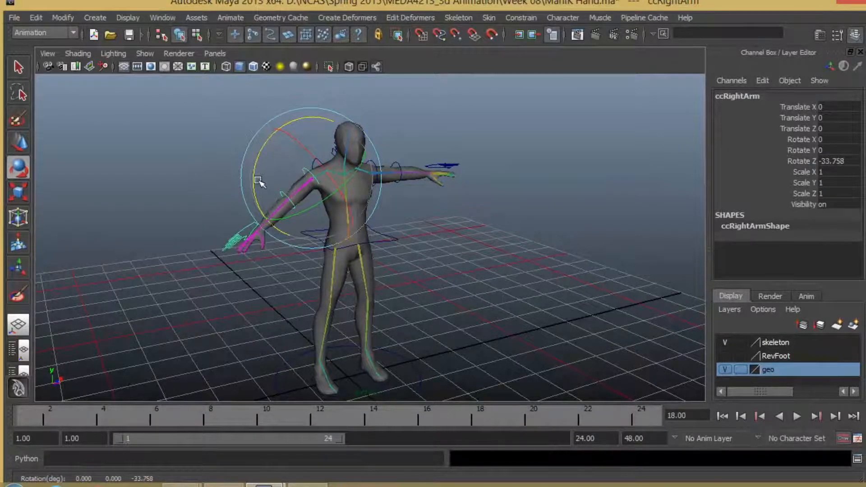
{"action": "left_click_drag", "start_coordinate": [269, 214], "coordinate": [203, 185], "text": "alt"}
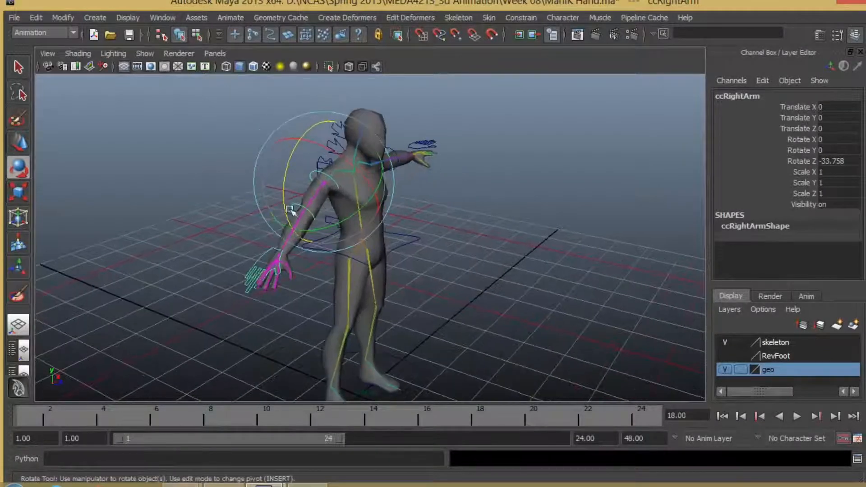
Try bending the right forearm with its elbow control, and return the arm to its rest pose
{"action": "left_click", "coordinate": [287, 206]}
{"action": "left_click", "coordinate": [293, 206]}
{"action": "left_click_drag", "start_coordinate": [310, 254], "coordinate": [368, 234]}
{"action": "left_click_drag", "start_coordinate": [356, 241], "coordinate": [266, 223], "text": "alt"}
{"action": "left_click_drag", "start_coordinate": [310, 164], "coordinate": [387, 161], "text": "alt"}
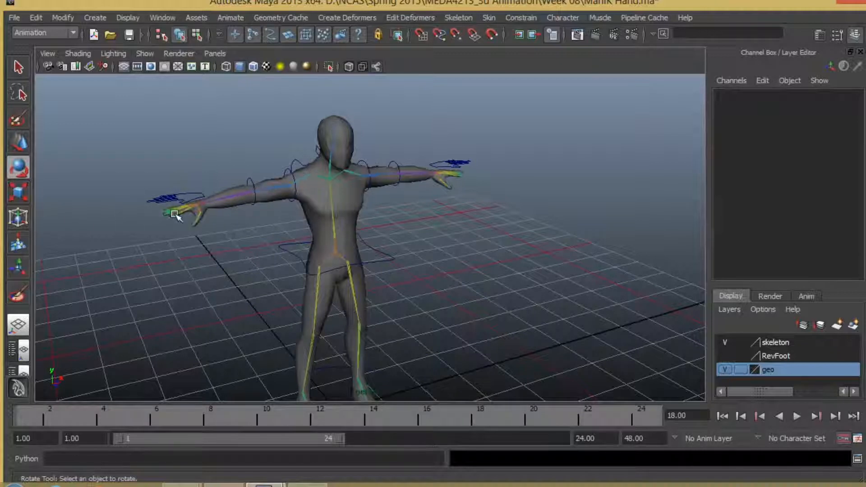
{"action": "left_click_drag", "start_coordinate": [196, 223], "coordinate": [245, 278], "text": "alt"}
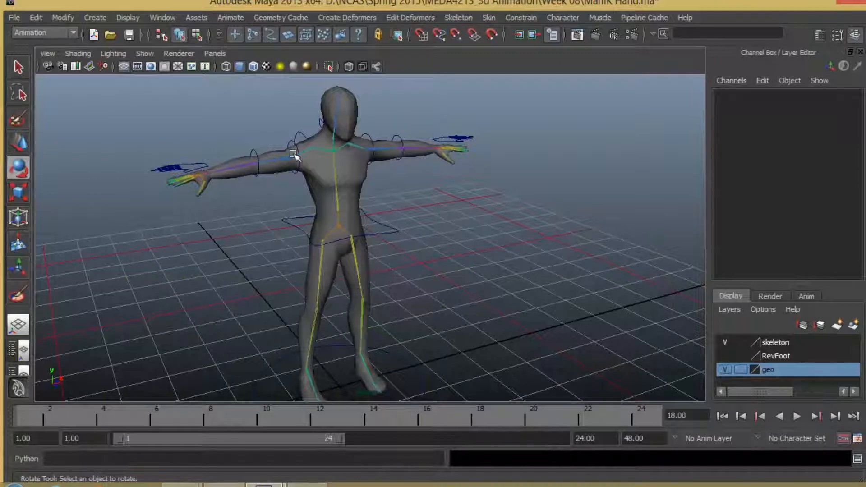
Create a polygon cube at the figure's feet and scale it into a tall block
{"action": "left_click", "coordinate": [95, 17]}
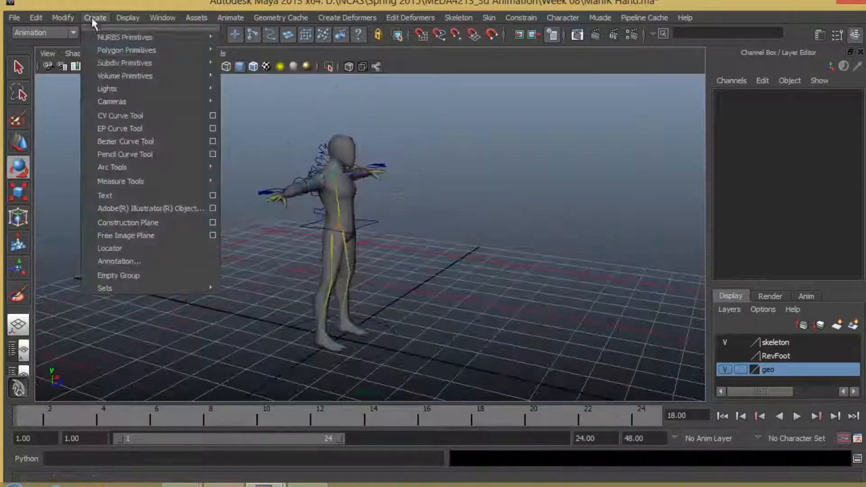
{"action": "mouse_move", "coordinate": [128, 50]}
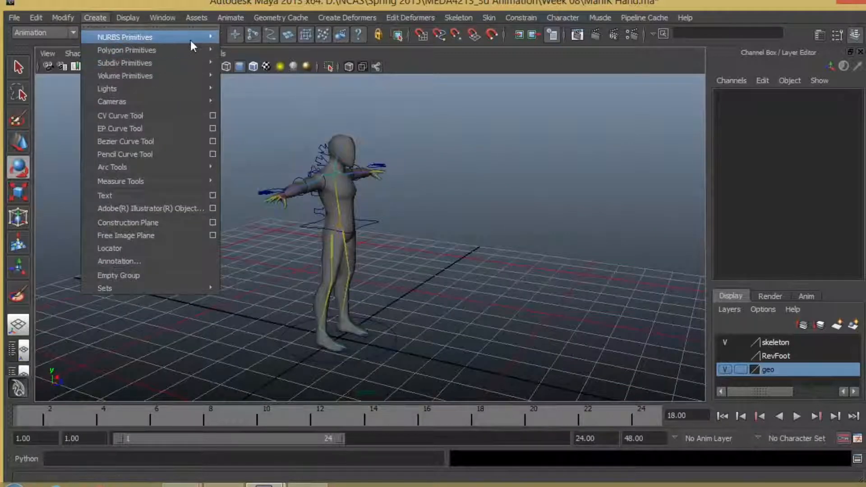
{"action": "left_click", "coordinate": [245, 70]}
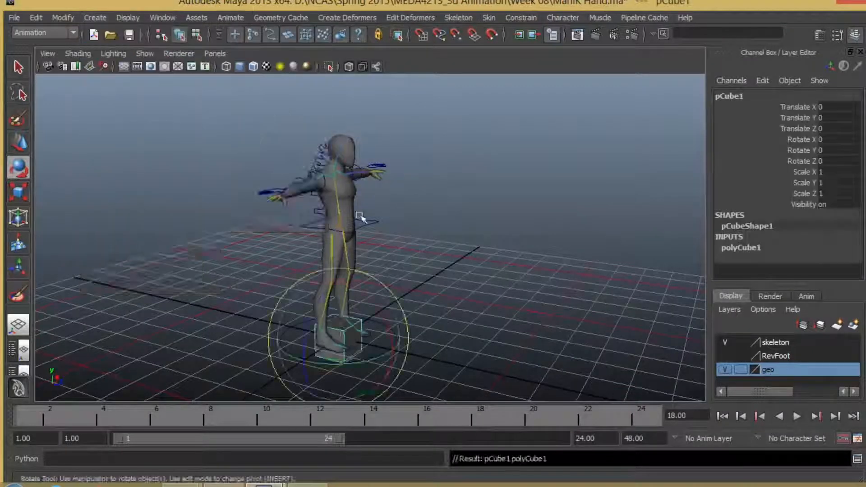
{"action": "key", "text": "r"}
{"action": "left_click_drag", "start_coordinate": [322, 312], "coordinate": [380, 311]}
{"action": "left_click_drag", "start_coordinate": [376, 322], "coordinate": [349, 316]}
{"action": "left_click_drag", "start_coordinate": [355, 294], "coordinate": [441, 335]}
Place the tall block in front of the figure at about 2.6 in Y and 3.0 in Z
{"action": "key", "text": "w"}
{"action": "left_click_drag", "start_coordinate": [407, 289], "coordinate": [410, 137]}
{"action": "key", "text": "r"}
{"action": "left_click_drag", "start_coordinate": [411, 149], "coordinate": [418, 174], "text": "alt"}
{"action": "key", "text": "w"}
{"action": "left_click_drag", "start_coordinate": [420, 181], "coordinate": [489, 271], "text": "alt"}
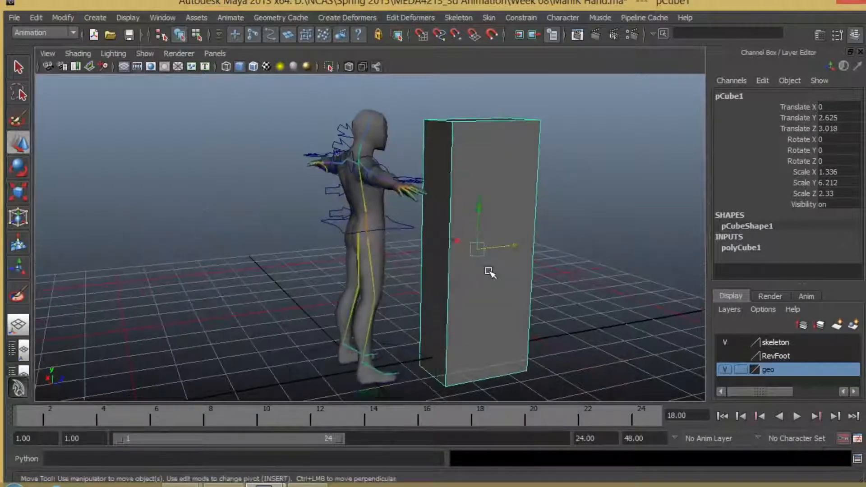
Rotate the ccRightArm control to about -44° in X and -77° in Y so the arm reaches toward the block
{"action": "left_click_drag", "start_coordinate": [444, 175], "coordinate": [399, 214], "text": "alt"}
{"action": "scroll", "coordinate": [390, 227], "scroll_direction": "up", "scroll_amount": 4}
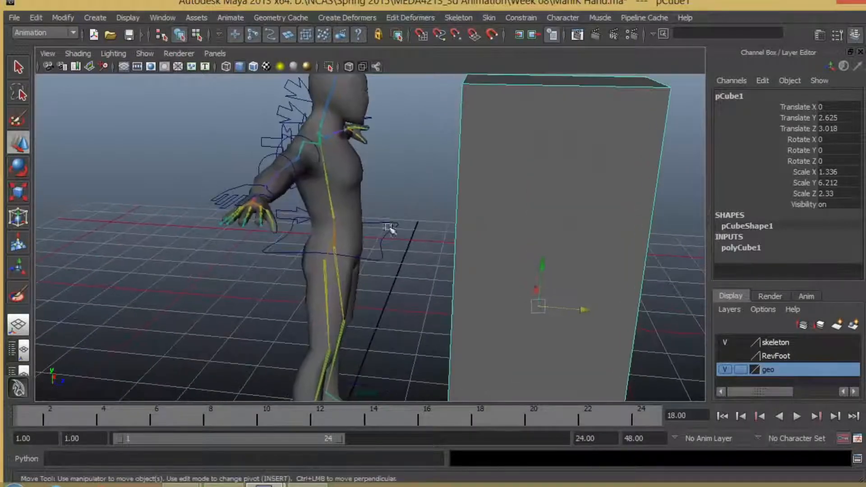
{"action": "left_click", "coordinate": [317, 157]}
{"action": "key", "text": "e"}
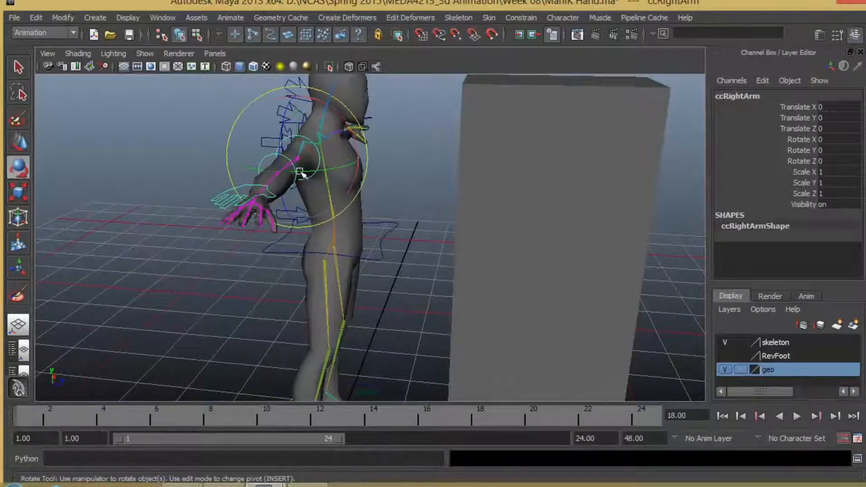
{"action": "left_click_drag", "start_coordinate": [300, 173], "coordinate": [376, 165]}
{"action": "left_click_drag", "start_coordinate": [278, 116], "coordinate": [451, 151]}
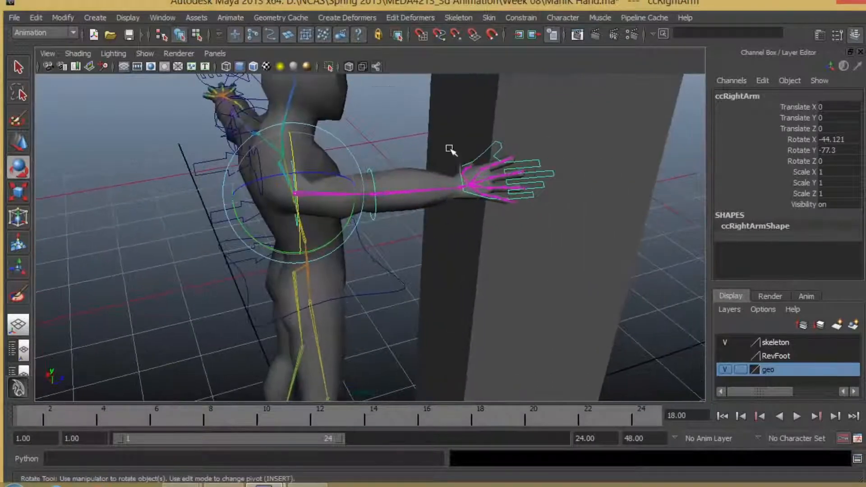
Bend the right hand up against the block by rotating ccRightHand about 42° in Z
{"action": "left_click", "coordinate": [479, 157]}
{"action": "left_click_drag", "start_coordinate": [440, 188], "coordinate": [336, 235]}
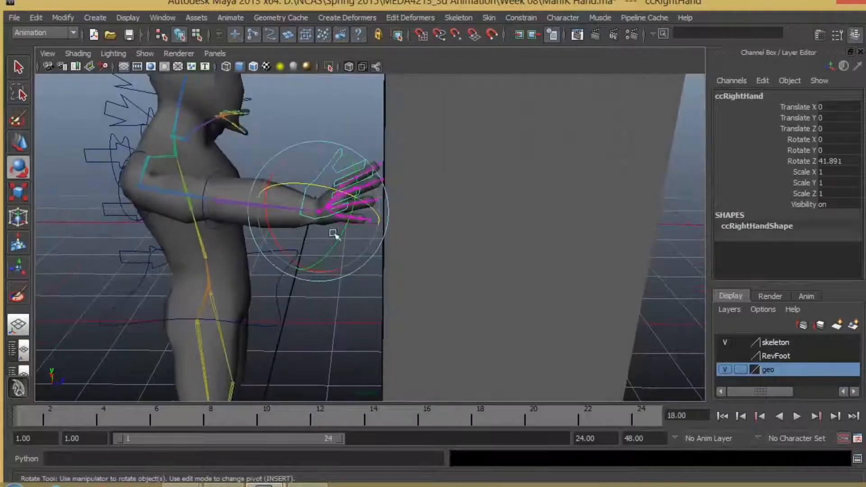
{"action": "left_click_drag", "start_coordinate": [200, 199], "coordinate": [357, 333], "text": "alt"}
{"action": "left_click", "coordinate": [357, 332]}
Lean the torso forward by rotating ccSpine01 about 21.6° in X, and undo the test pose
{"action": "left_click", "coordinate": [199, 259]}
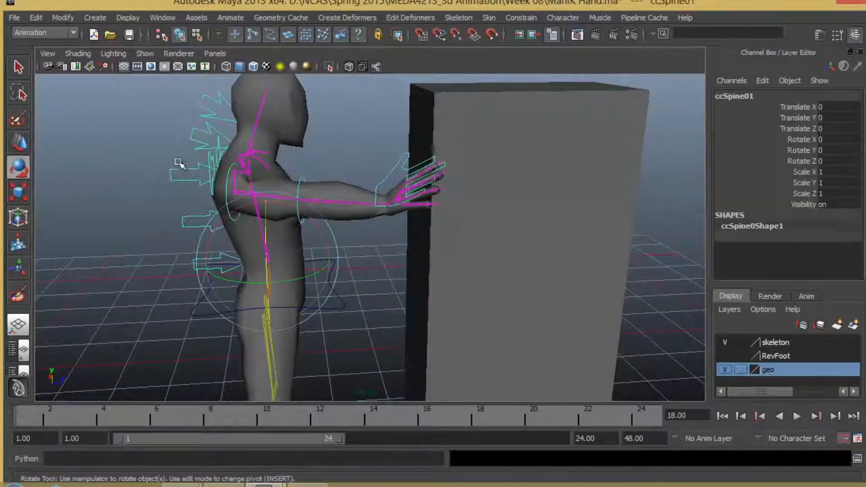
{"action": "left_click_drag", "start_coordinate": [228, 214], "coordinate": [444, 228]}
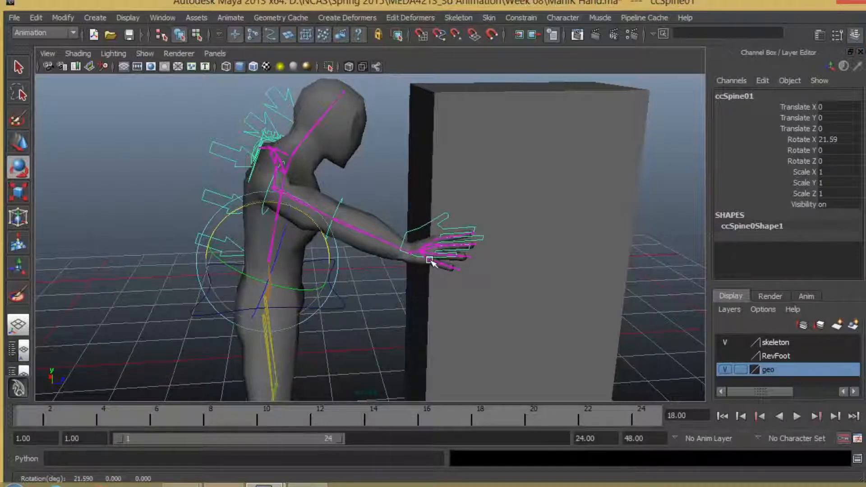
{"action": "key", "text": "ctrl+z"}
{"action": "key", "text": "ctrl+z"}
{"action": "key", "text": "ctrl+z"}
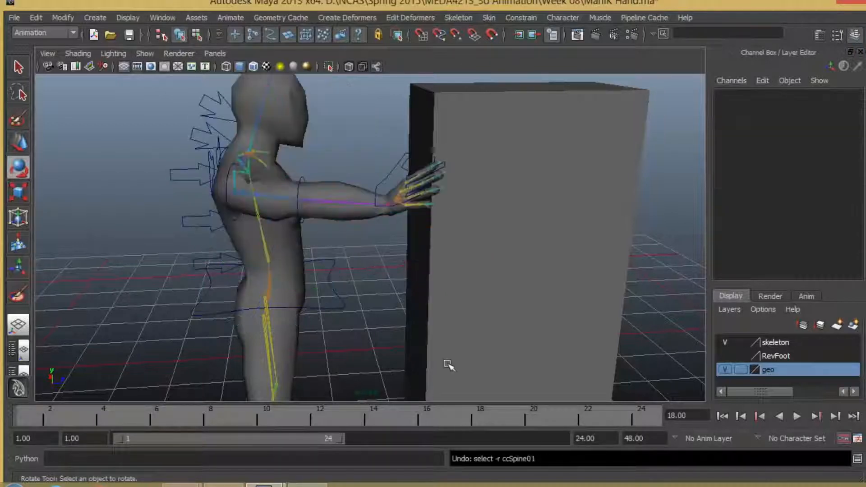
{"action": "key", "text": "ctrl+z"}
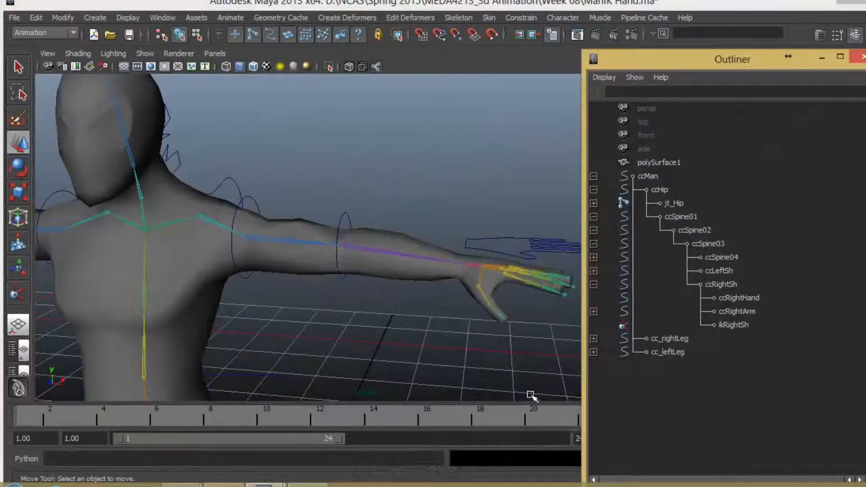
Select the left arm and elbow controls on the figure and expand ccLeftSh in the hierarchy to locate them
{"action": "middle_click_drag", "start_coordinate": [394, 291], "coordinate": [377, 299], "text": "alt"}
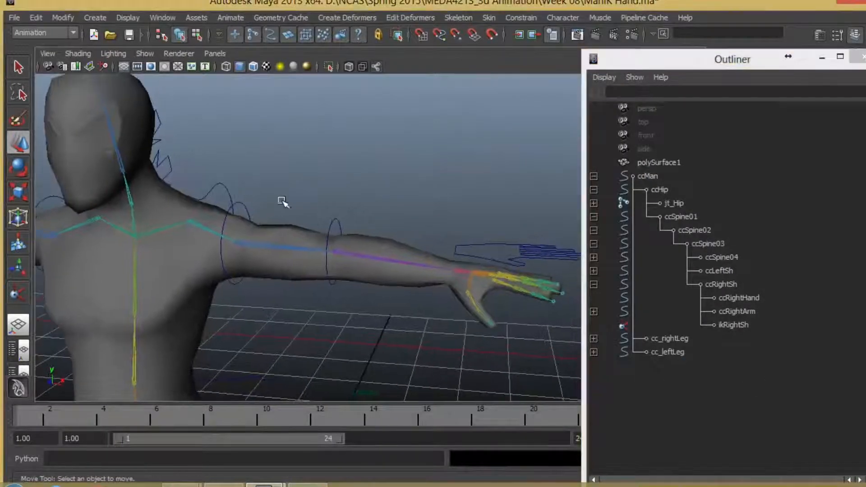
{"action": "left_click", "coordinate": [244, 208]}
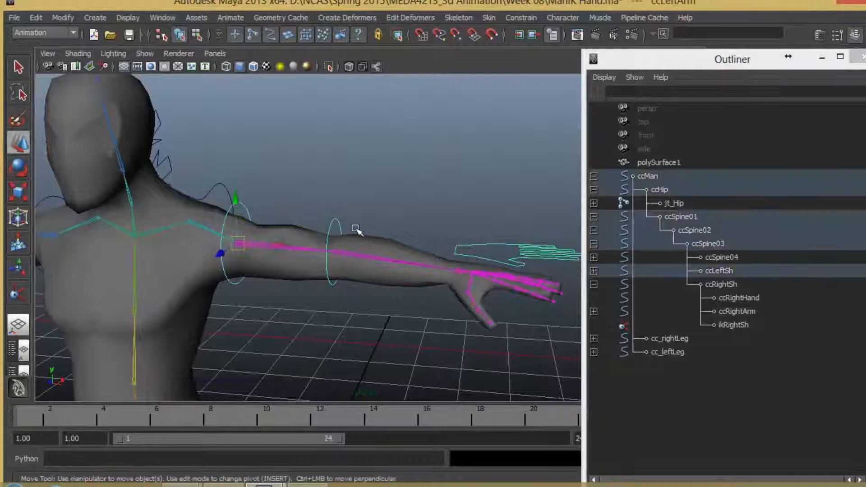
{"action": "left_click", "coordinate": [333, 222]}
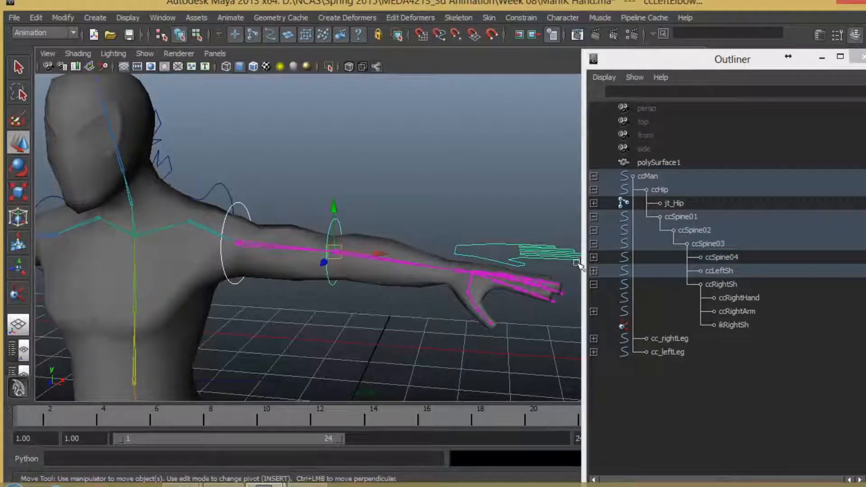
{"action": "left_click", "coordinate": [593, 270]}
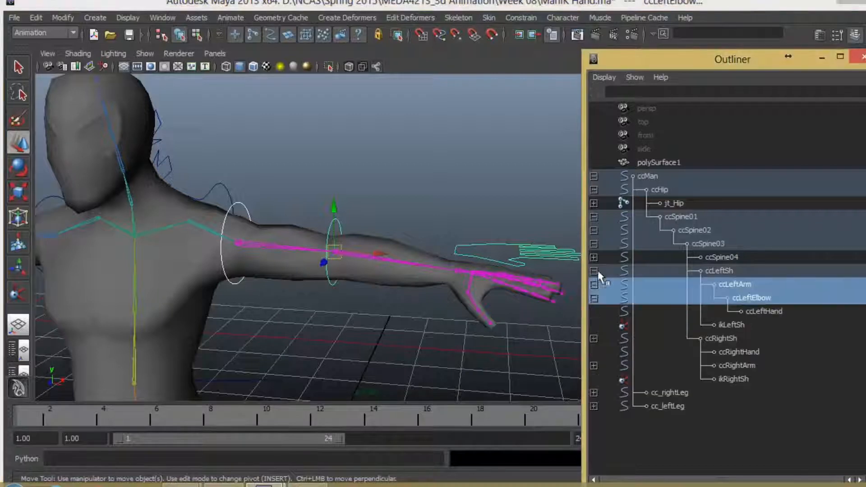
Undo parenting ccLeftHand under ccLeftSh, and parent it directly under ccMan
{"action": "left_click", "coordinate": [767, 311]}
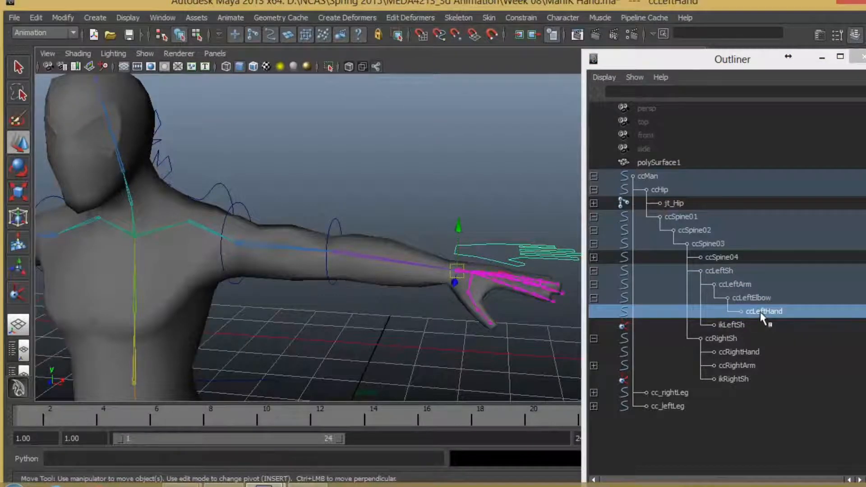
{"action": "key", "text": "ctrl+z"}
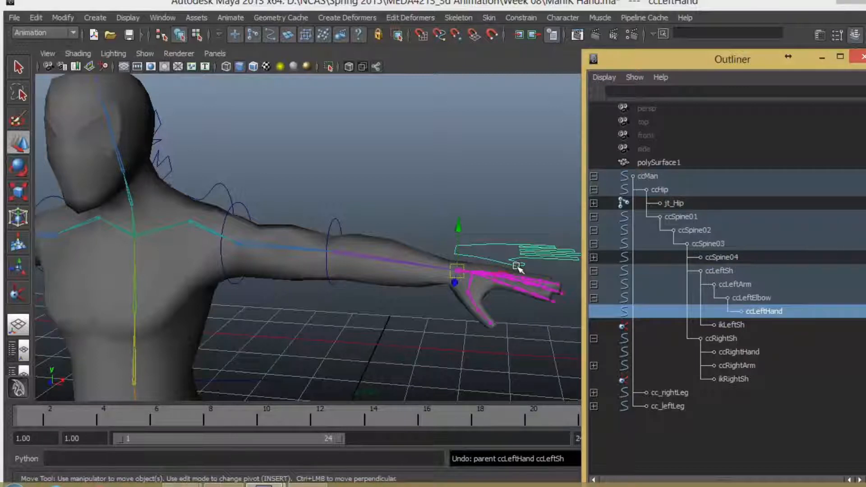
{"action": "middle_click_drag", "start_coordinate": [761, 317], "coordinate": [694, 181]}
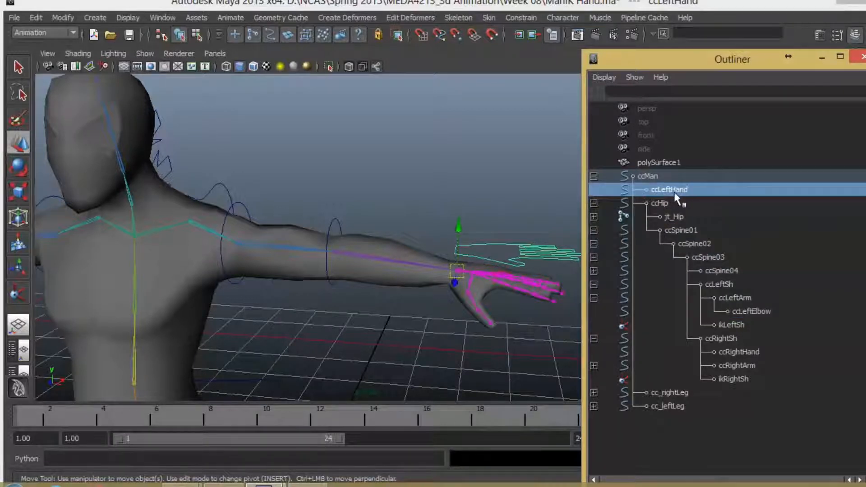
Delete the ccLeftArm and ccLeftElbow controls from under ccLeftSh, and select ccLeftHand
{"action": "left_click_drag", "start_coordinate": [708, 85], "coordinate": [741, 63]}
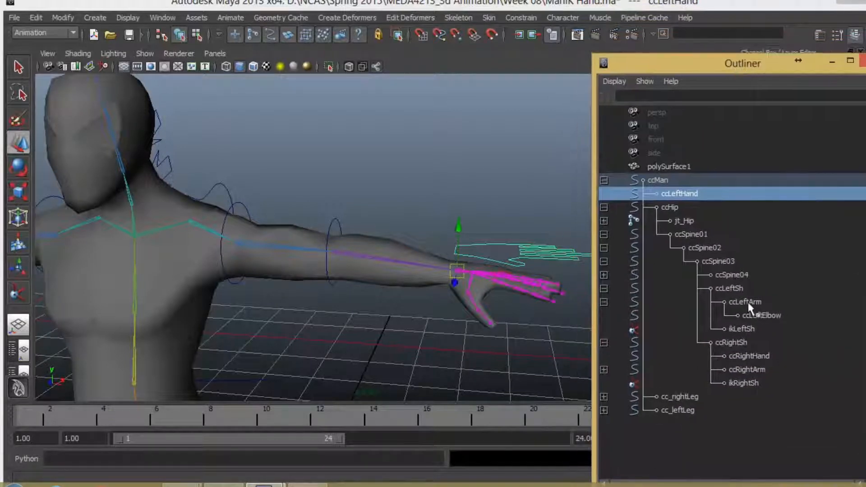
{"action": "left_click_drag", "start_coordinate": [750, 303], "coordinate": [746, 316]}
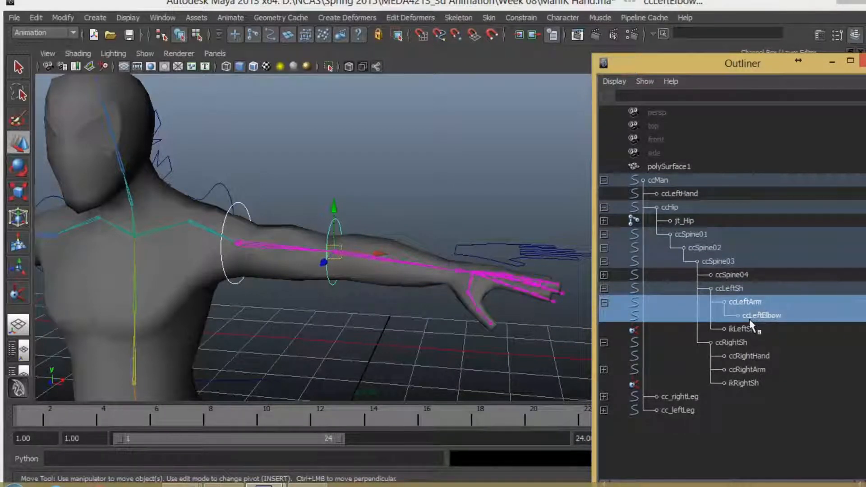
{"action": "key", "text": "Delete"}
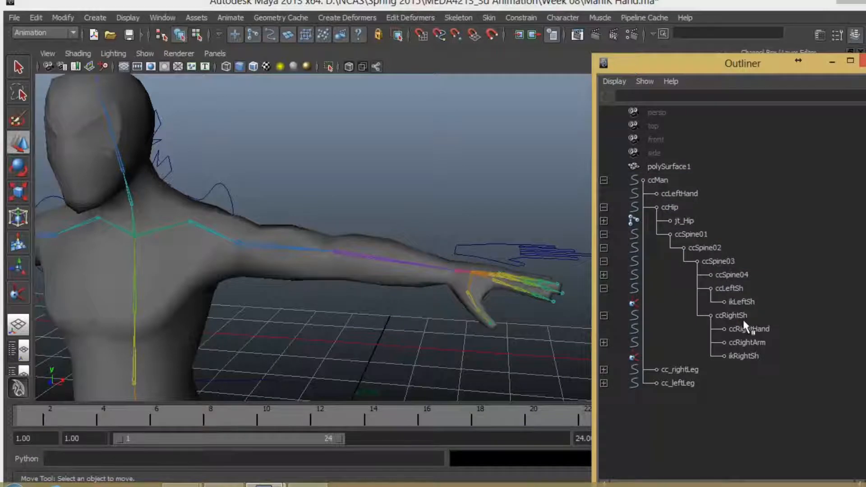
{"action": "left_click", "coordinate": [682, 193]}
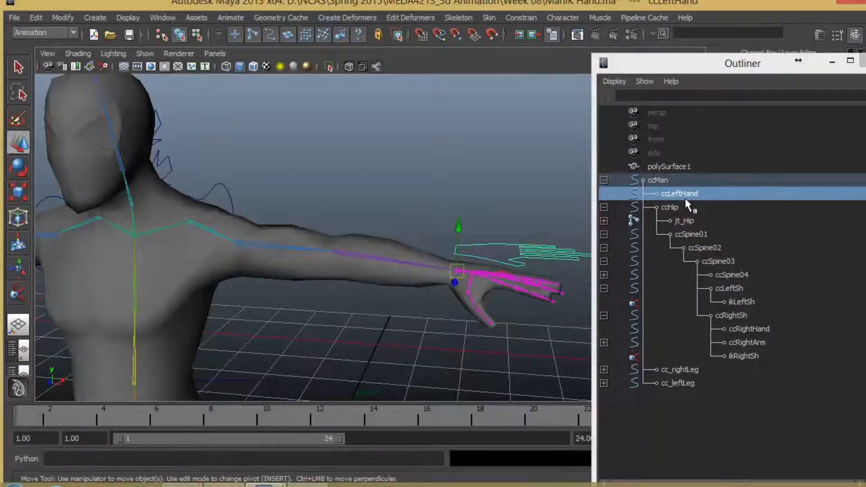
Create an IK handle with the ikRPsolver, running from the left upper-arm joint to the left wrist joint
{"action": "left_click_drag", "start_coordinate": [381, 321], "coordinate": [315, 335], "text": "alt"}
{"action": "left_click", "coordinate": [310, 339]}
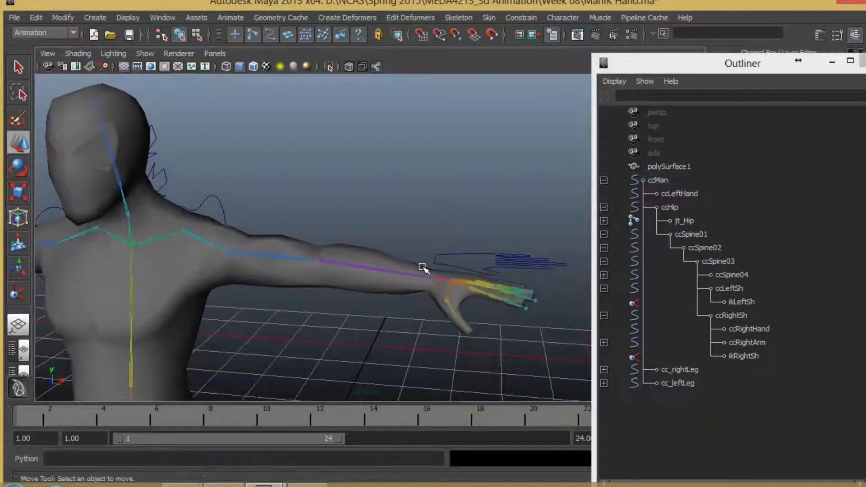
{"action": "mouse_move", "coordinate": [373, 300]}
{"action": "left_mouse_down", "text": "alt"}
{"action": "mouse_move", "coordinate": [367, 323]}
{"action": "mouse_move", "coordinate": [375, 312]}
{"action": "left_mouse_up", "text": "alt"}
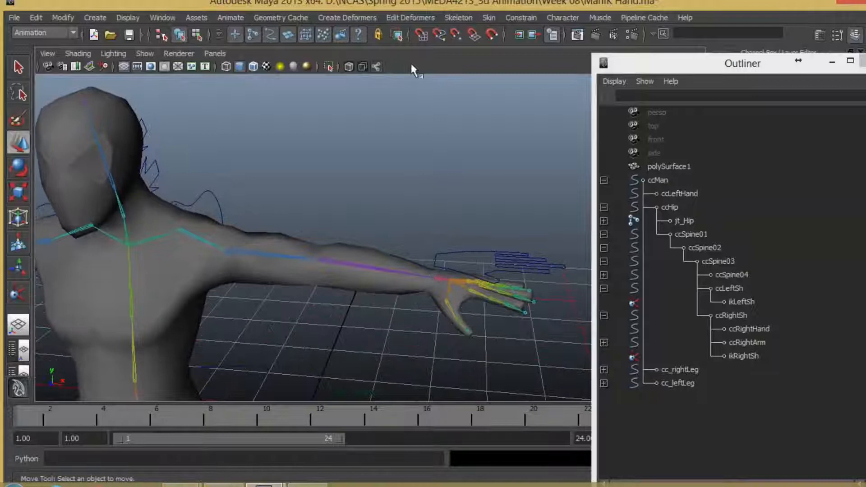
{"action": "left_click", "coordinate": [452, 18]}
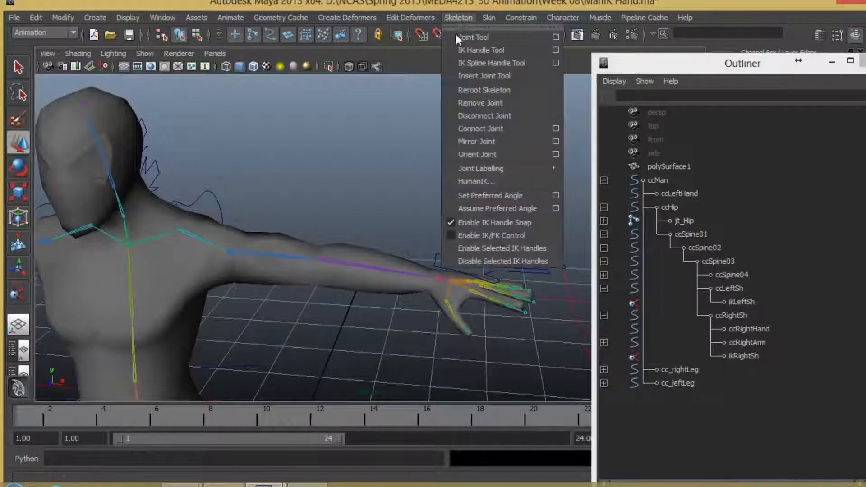
{"action": "left_click", "coordinate": [556, 49]}
{"action": "left_click", "coordinate": [151, 107]}
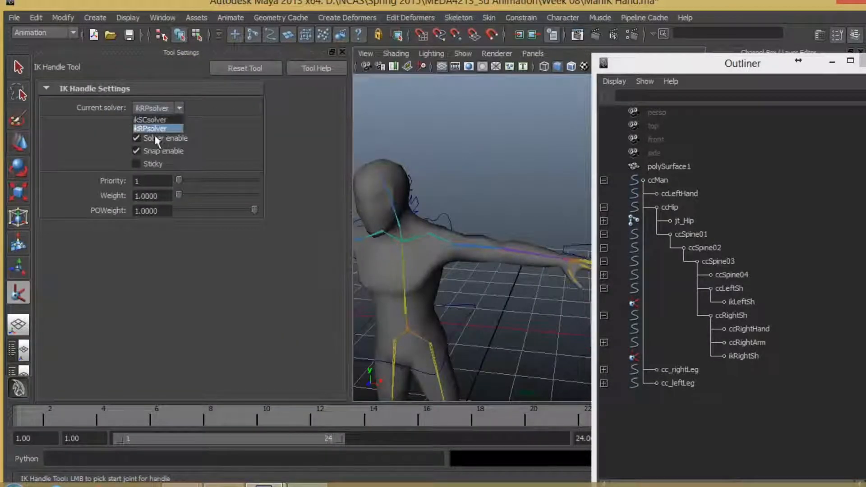
{"action": "left_click", "coordinate": [147, 129]}
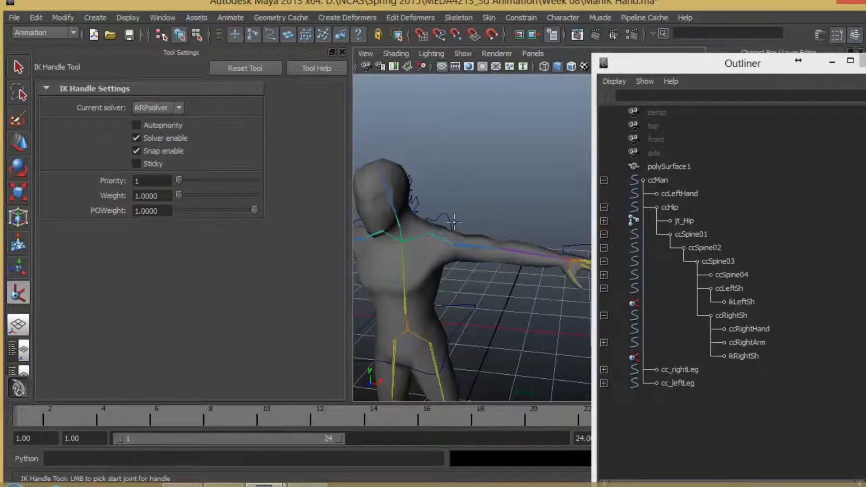
{"action": "middle_click_drag", "start_coordinate": [455, 222], "coordinate": [447, 238], "text": "alt"}
{"action": "left_click", "coordinate": [343, 53]}
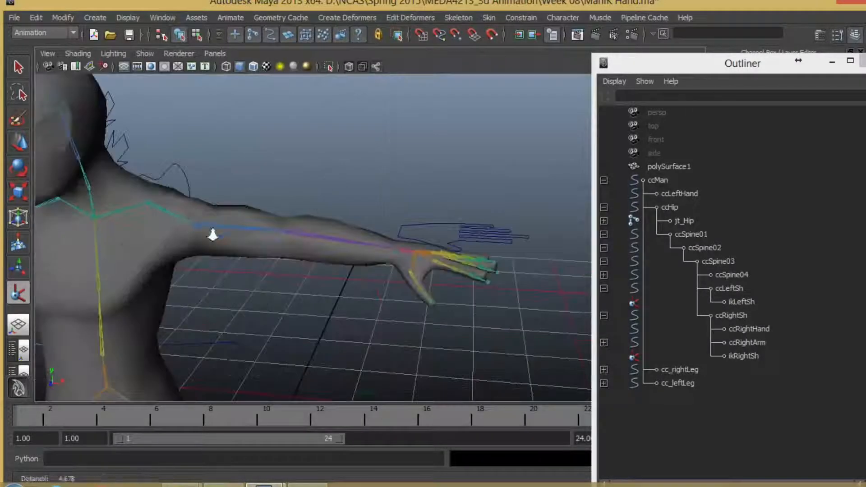
{"action": "right_click_drag", "start_coordinate": [212, 234], "coordinate": [246, 242], "text": "alt"}
{"action": "middle_click_drag", "start_coordinate": [245, 243], "coordinate": [292, 247], "text": "alt"}
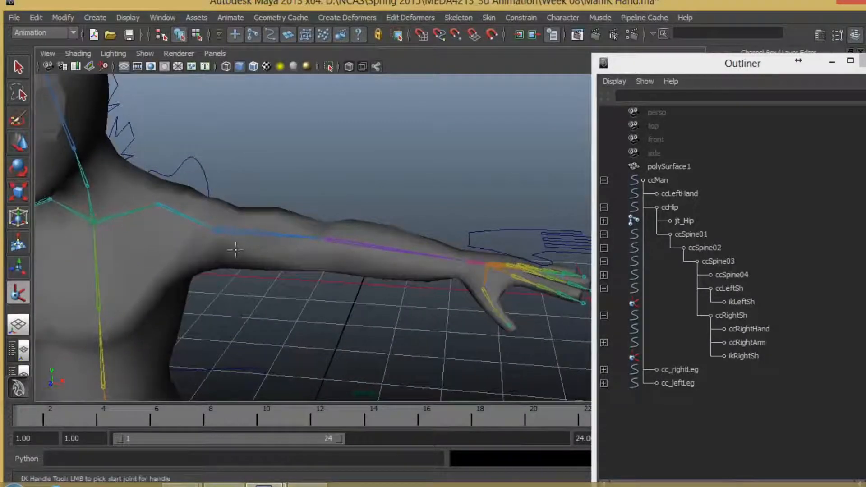
{"action": "left_click", "coordinate": [216, 229]}
{"action": "left_click", "coordinate": [471, 261]}
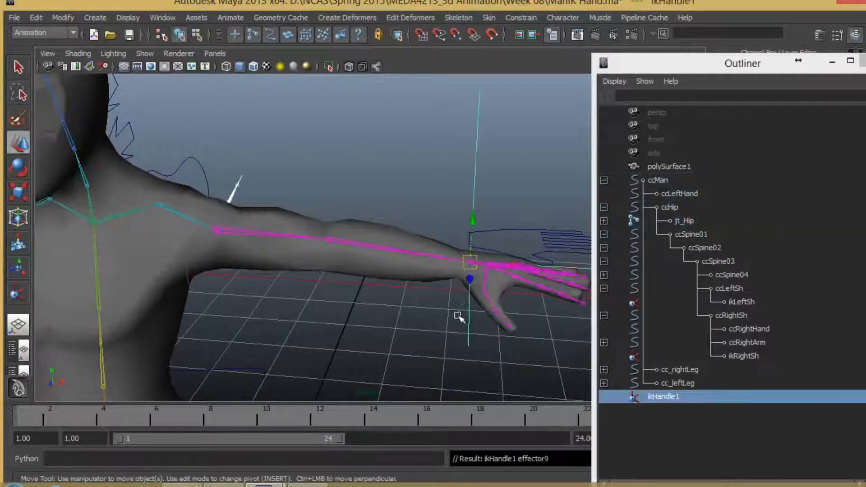
Try moving the new IK handle at the left wrist to test the arm's bend, and undo it
{"action": "left_click_drag", "start_coordinate": [460, 315], "coordinate": [400, 260], "text": "alt"}
{"action": "key", "text": "w"}
{"action": "key", "text": "ctrl+z"}
Test-rotate ccLeftHand about 28° in Z and about -33° in Y, undoing each rotation
{"action": "left_click_drag", "start_coordinate": [345, 319], "coordinate": [389, 206], "text": "alt"}
{"action": "left_click", "coordinate": [473, 265]}
{"action": "key", "text": "e"}
{"action": "key", "text": "ctrl+z"}
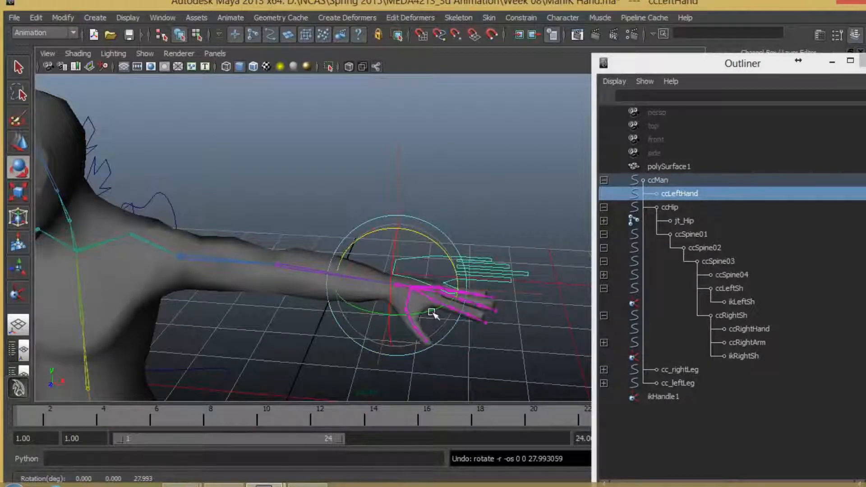
{"action": "mouse_move", "coordinate": [431, 312]}
{"action": "left_mouse_down"}
{"action": "mouse_move", "coordinate": [410, 298]}
{"action": "mouse_move", "coordinate": [416, 309]}
{"action": "mouse_move", "coordinate": [447, 314]}
{"action": "left_mouse_up"}
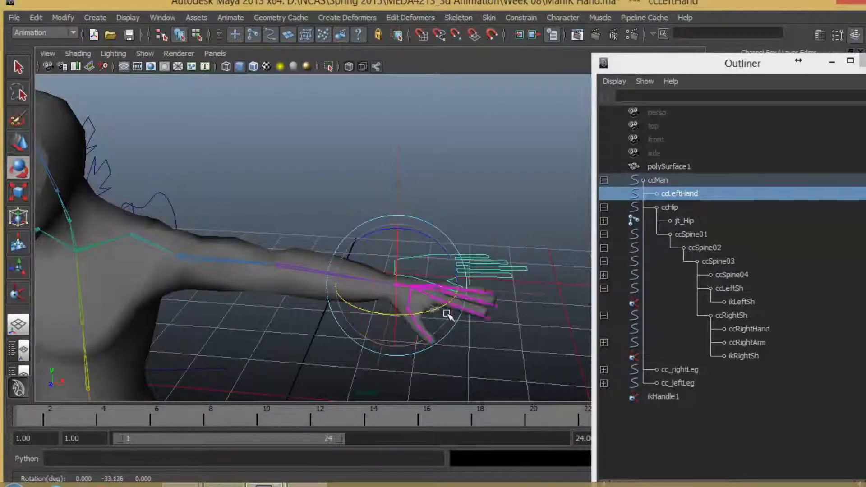
{"action": "key", "text": "ctrl+z"}
Parent ikHandle1 under the ccLeftHand control and clear the selection
{"action": "left_click_drag", "start_coordinate": [487, 350], "coordinate": [420, 239], "text": "alt"}
{"action": "left_click", "coordinate": [361, 158]}
{"action": "left_click", "coordinate": [392, 179]}
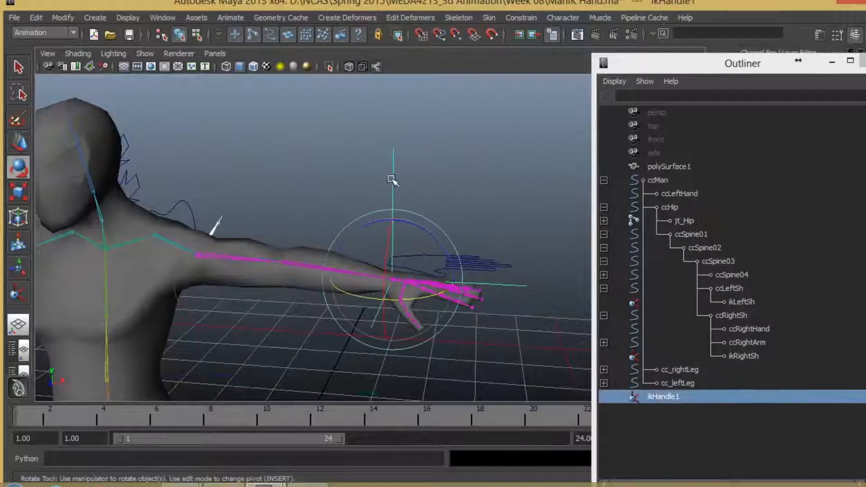
{"action": "left_click", "coordinate": [481, 257], "text": "shift"}
{"action": "left_click", "coordinate": [477, 215]}
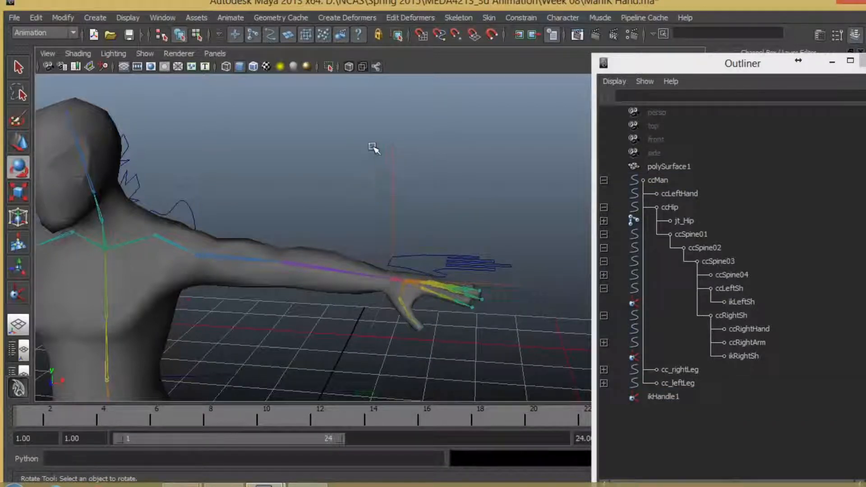
{"action": "left_click_drag", "start_coordinate": [374, 146], "coordinate": [445, 216]}
{"action": "left_click", "coordinate": [483, 265], "text": "shift"}
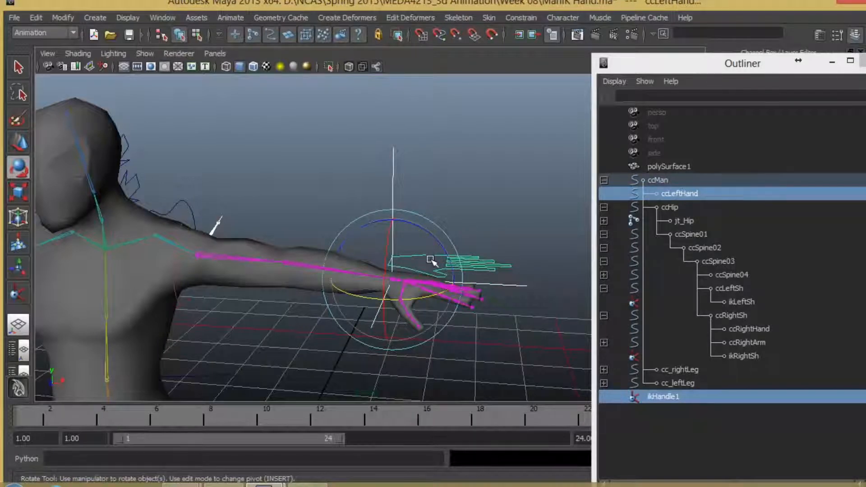
{"action": "key", "text": "p"}
{"action": "left_click", "coordinate": [441, 189]}
Test the hand control by rotating ccLeftHand about -48° in Y, undo the test changes, and deselect it
{"action": "scroll", "coordinate": [436, 289], "scroll_direction": "down", "scroll_amount": 2}
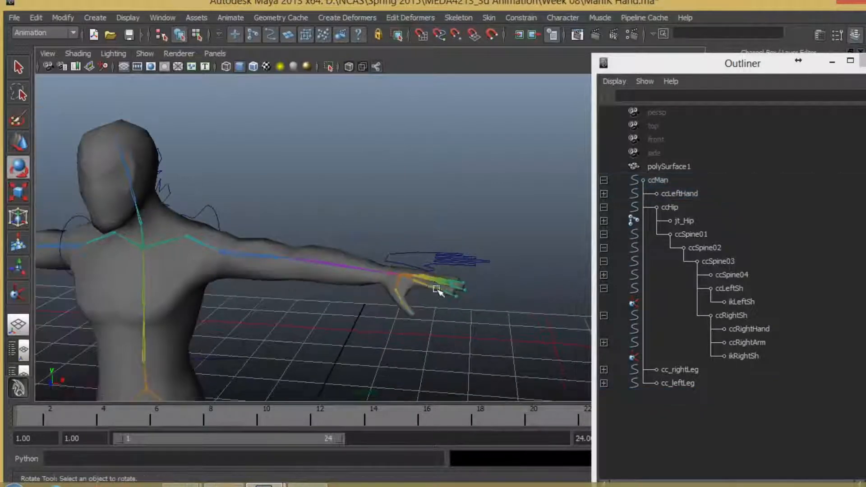
{"action": "left_click_drag", "start_coordinate": [437, 289], "coordinate": [402, 369], "text": "alt"}
{"action": "left_click", "coordinate": [481, 270]}
{"action": "key", "text": "ctrl+z"}
{"action": "left_click_drag", "start_coordinate": [399, 327], "coordinate": [315, 363]}
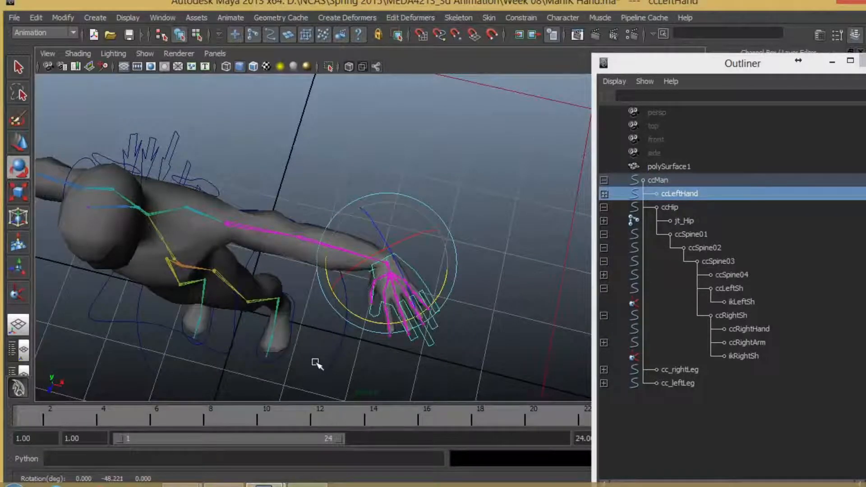
{"action": "key", "text": "ctrl+z"}
{"action": "left_click_drag", "start_coordinate": [391, 339], "coordinate": [417, 220], "text": "alt"}
{"action": "key", "text": "ctrl+z"}
{"action": "left_click_drag", "start_coordinate": [389, 293], "coordinate": [380, 319], "text": "alt"}
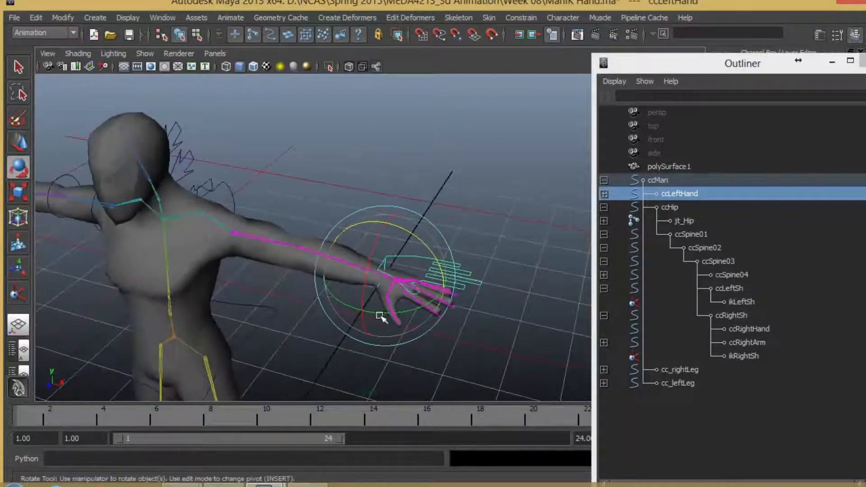
{"action": "middle_click_drag", "start_coordinate": [357, 316], "coordinate": [398, 278], "text": "alt"}
{"action": "left_click_drag", "start_coordinate": [399, 330], "coordinate": [392, 297], "text": "alt"}
{"action": "left_click", "coordinate": [384, 283]}
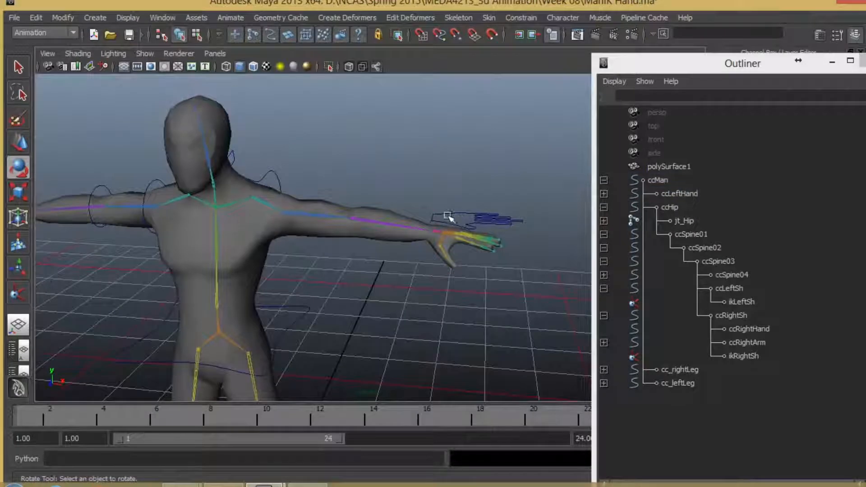
Move the ccHip control to test how the body follows against the IK hand, and undo the move
{"action": "left_click", "coordinate": [307, 308]}
{"action": "key", "text": "w"}
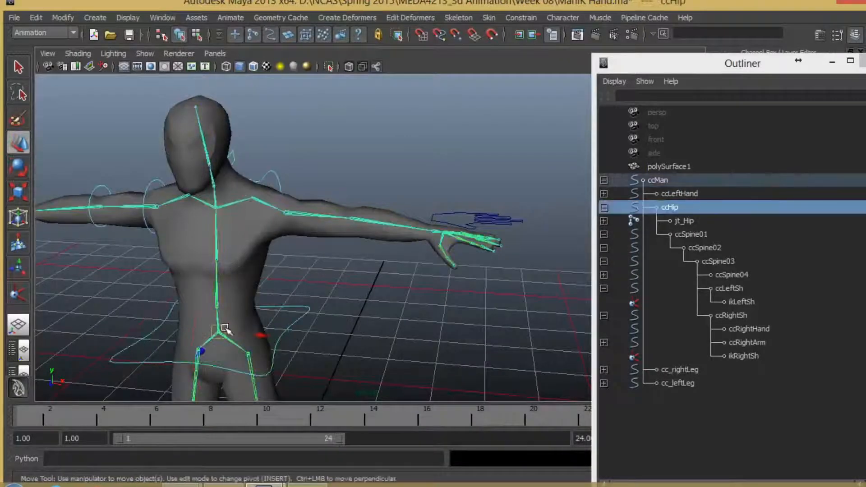
{"action": "left_click_drag", "start_coordinate": [224, 330], "coordinate": [230, 310]}
{"action": "key", "text": "ctrl+z"}
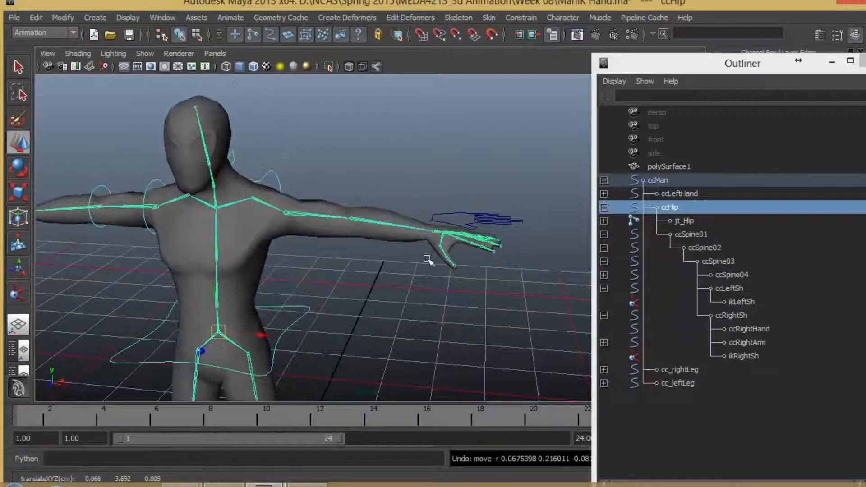
Create a locator and place it behind the left elbow, at about X 1.485, Y 4.871, Z -1.346
{"action": "left_click_drag", "start_coordinate": [397, 284], "coordinate": [469, 225], "text": "alt"}
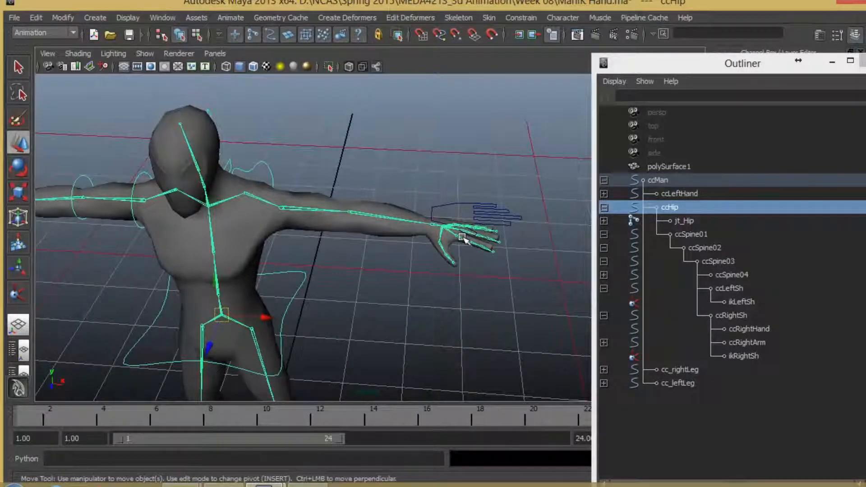
{"action": "left_click_drag", "start_coordinate": [482, 269], "coordinate": [397, 292], "text": "alt"}
{"action": "right_click_drag", "start_coordinate": [396, 292], "coordinate": [429, 309], "text": "alt"}
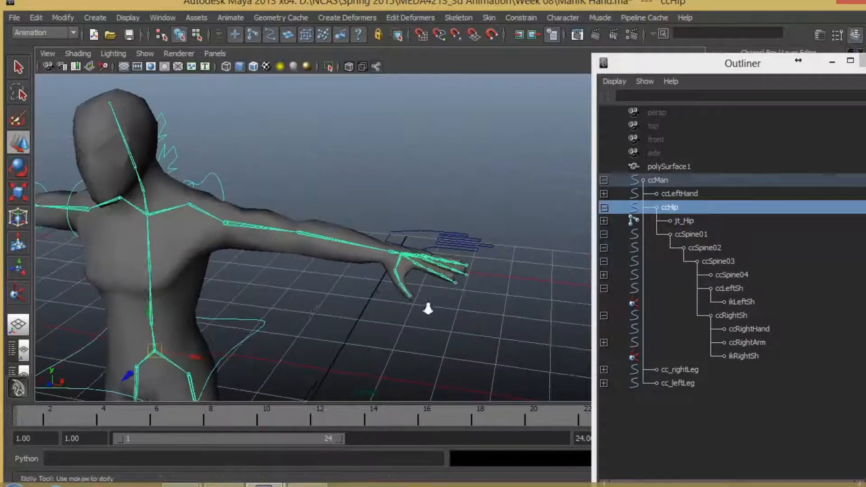
{"action": "left_click_drag", "start_coordinate": [429, 310], "coordinate": [411, 303], "text": "alt"}
{"action": "right_click_drag", "start_coordinate": [369, 219], "coordinate": [246, 257], "text": "alt"}
{"action": "middle_click_drag", "start_coordinate": [235, 267], "coordinate": [257, 247], "text": "alt"}
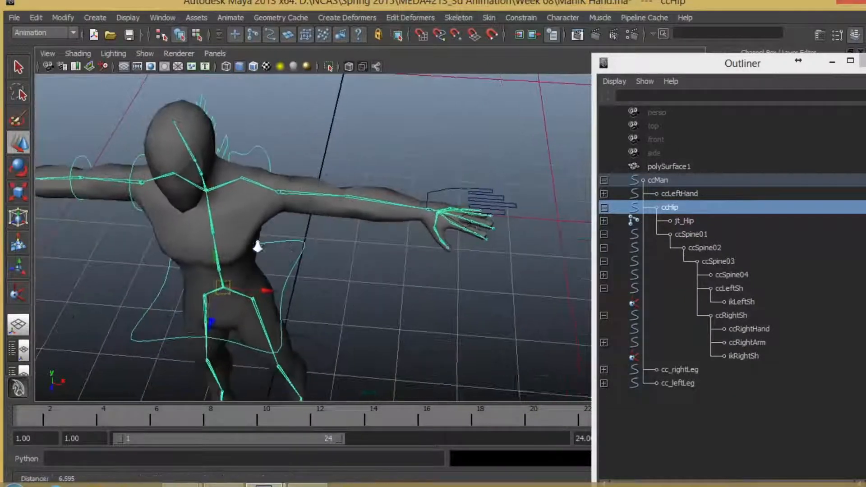
{"action": "right_click_drag", "start_coordinate": [266, 246], "coordinate": [189, 253], "text": "alt"}
{"action": "left_click", "coordinate": [89, 19]}
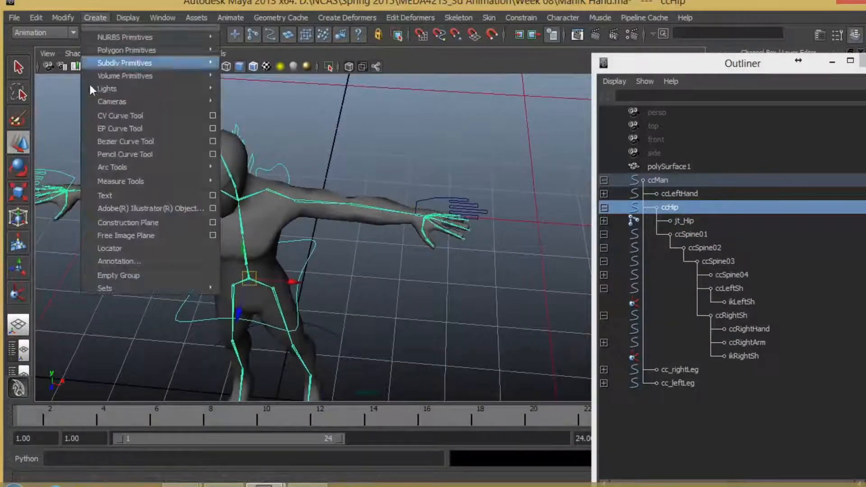
{"action": "left_click", "coordinate": [119, 248]}
{"action": "left_click_drag", "start_coordinate": [296, 375], "coordinate": [300, 347], "text": "alt"}
{"action": "middle_click_drag", "start_coordinate": [338, 325], "coordinate": [347, 270], "text": "alt"}
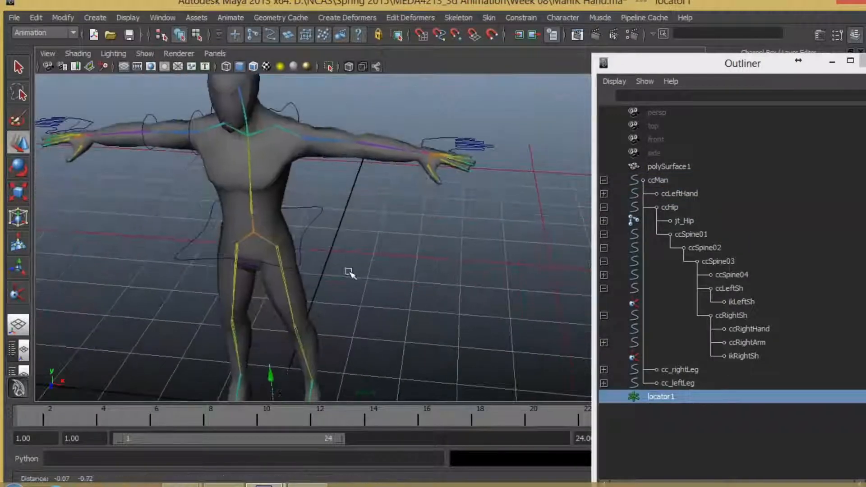
{"action": "left_click_drag", "start_coordinate": [272, 383], "coordinate": [354, 205]}
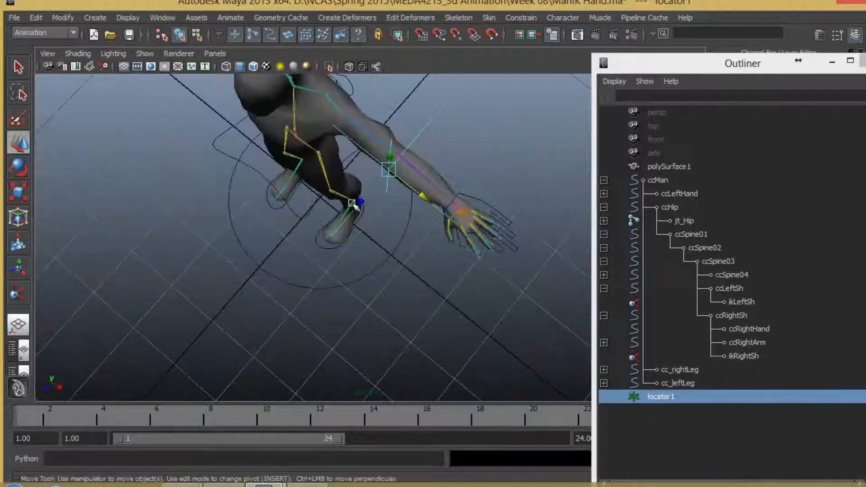
{"action": "left_click_drag", "start_coordinate": [458, 203], "coordinate": [421, 253], "text": "alt"}
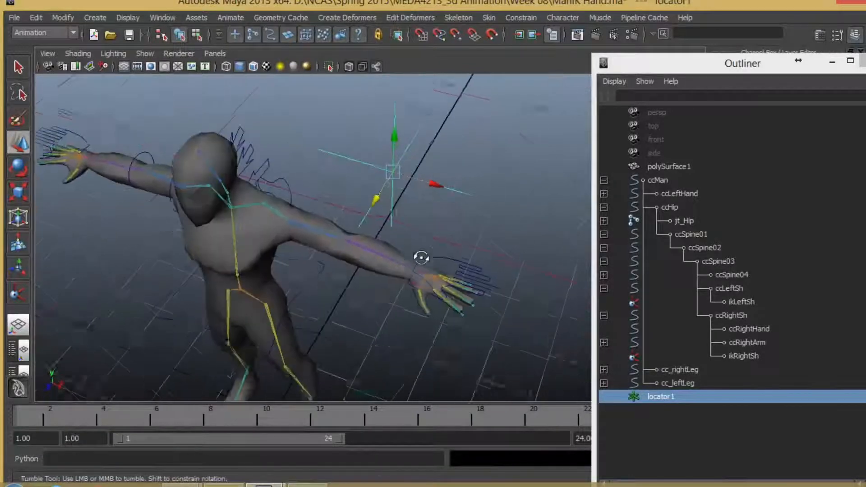
Minimize the Outliner and rename the locator PoleVecLeftHand
{"action": "left_click", "coordinate": [832, 62]}
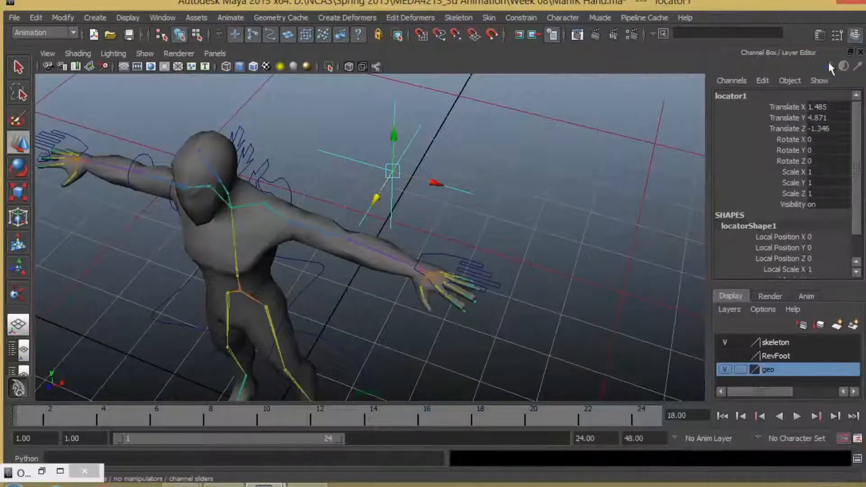
{"action": "left_click", "coordinate": [746, 93]}
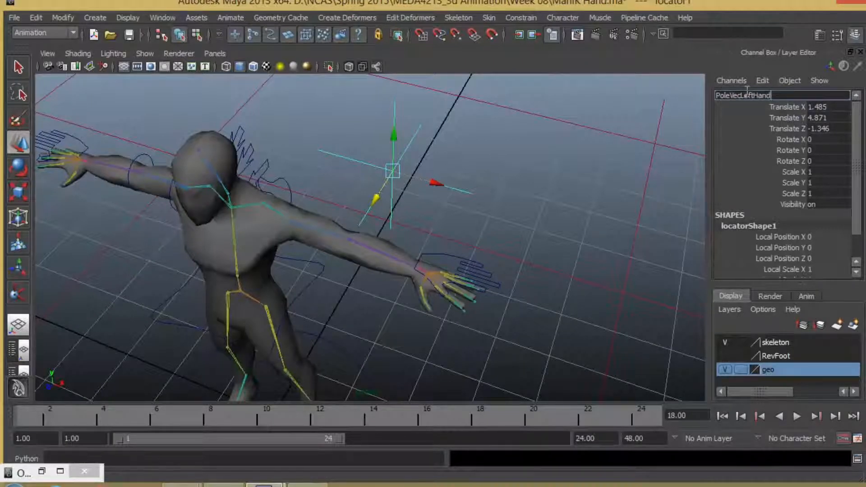
{"action": "key", "text": "Return"}
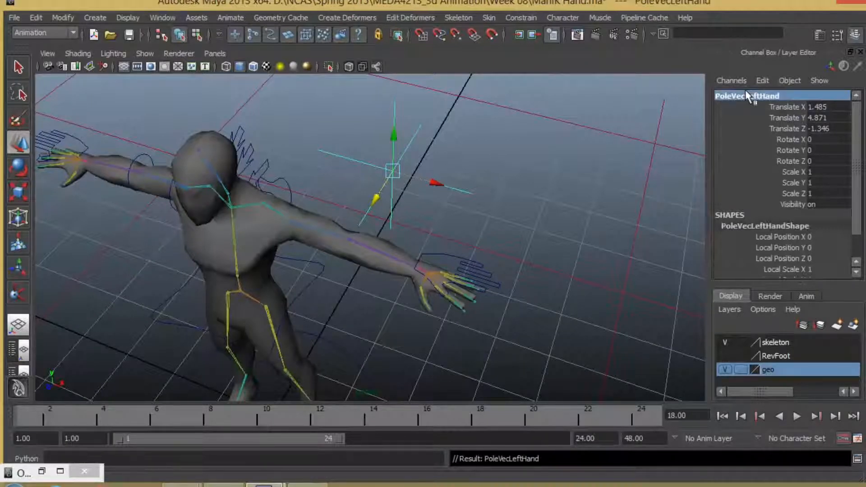
Freeze the transformations of PoleVecLeftHand and delete its history
{"action": "left_click", "coordinate": [62, 16]}
{"action": "left_click", "coordinate": [94, 59]}
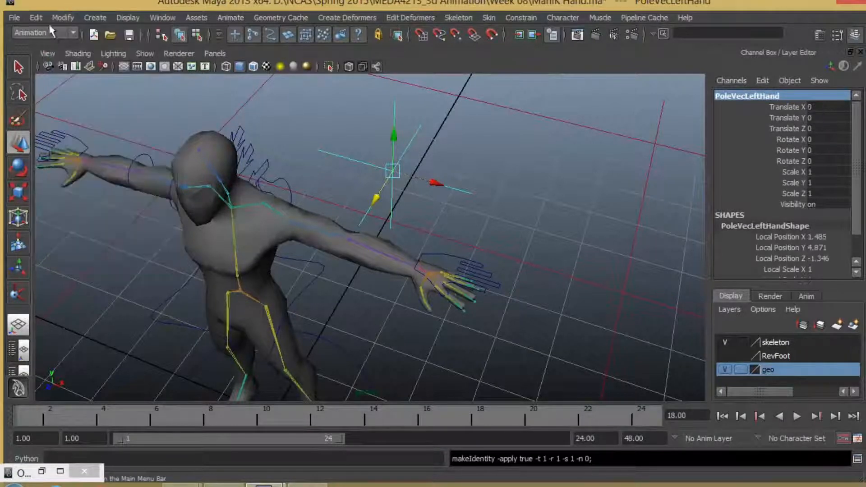
{"action": "left_click", "coordinate": [35, 17]}
{"action": "mouse_move", "coordinate": [60, 159]}
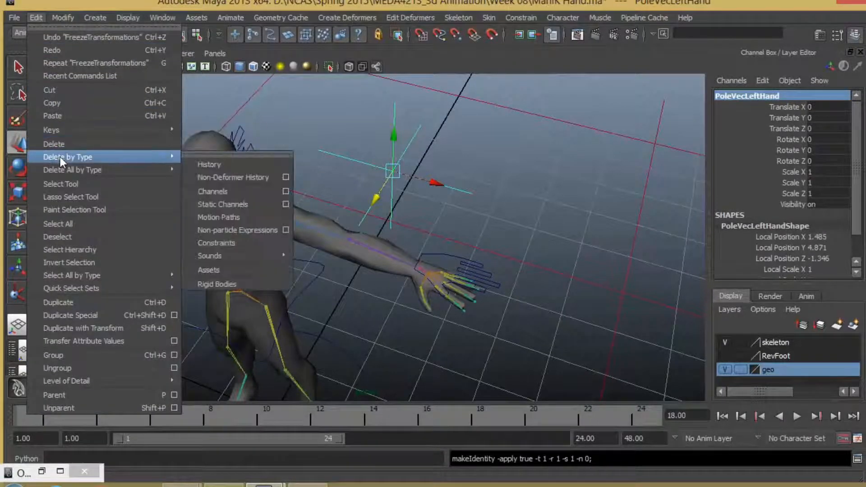
{"action": "left_click", "coordinate": [227, 164]}
Apply a pole vector constraint from PoleVecLeftHand to ikHandle1 at the left wrist
{"action": "left_click_drag", "start_coordinate": [470, 290], "coordinate": [441, 234], "text": "alt"}
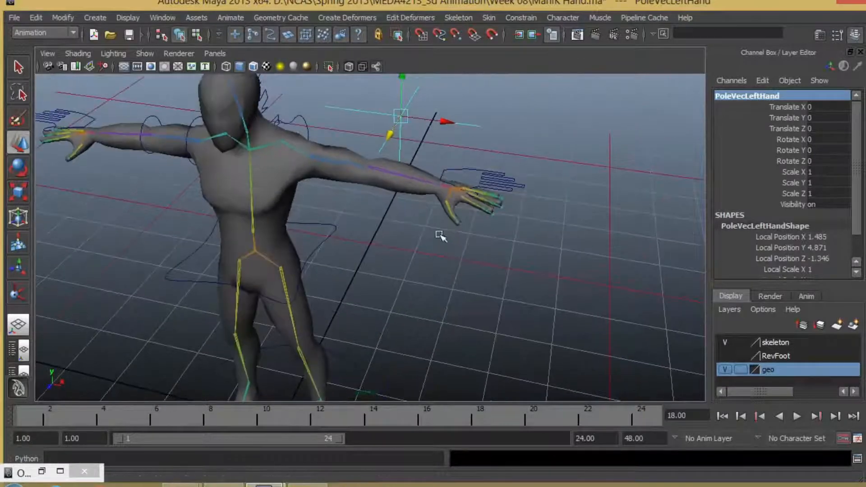
{"action": "middle_click_drag", "start_coordinate": [440, 234], "coordinate": [394, 284], "text": "alt"}
{"action": "left_click_drag", "start_coordinate": [455, 300], "coordinate": [461, 279], "text": "alt"}
{"action": "middle_click_drag", "start_coordinate": [447, 243], "coordinate": [400, 290], "text": "alt"}
{"action": "left_click_drag", "start_coordinate": [400, 290], "coordinate": [379, 242], "text": "alt"}
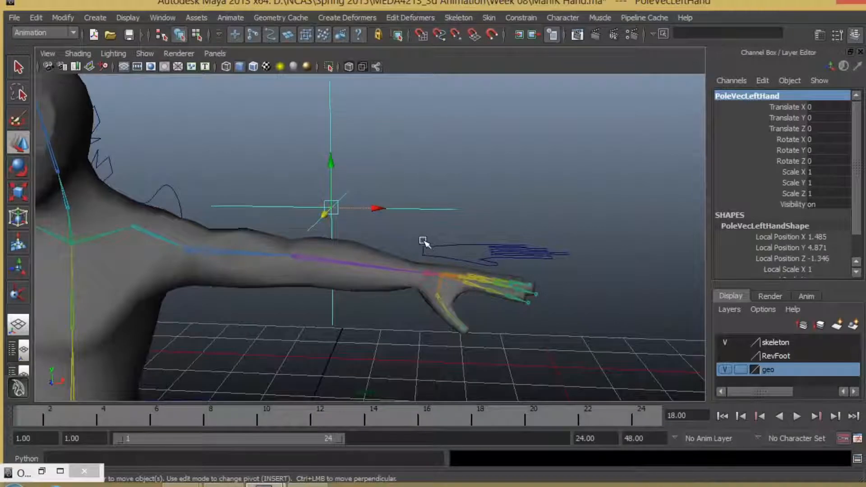
{"action": "left_click", "coordinate": [427, 271], "text": "shift"}
{"action": "left_click", "coordinate": [512, 19]}
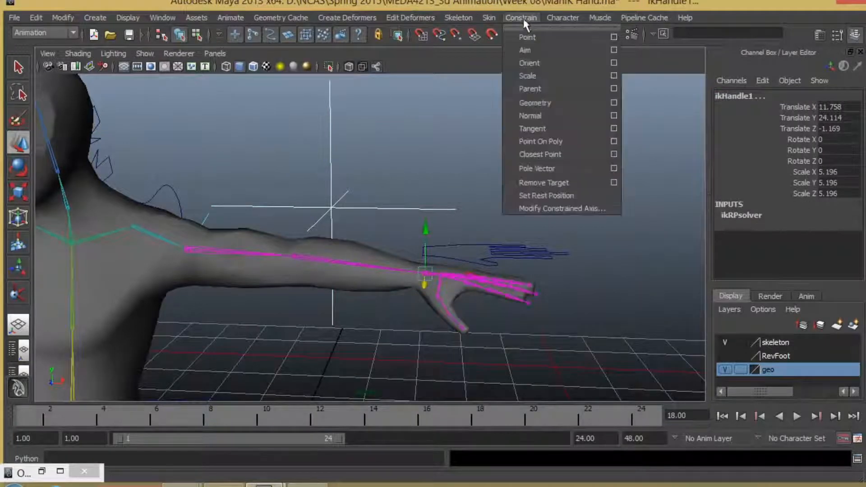
{"action": "left_click", "coordinate": [550, 163]}
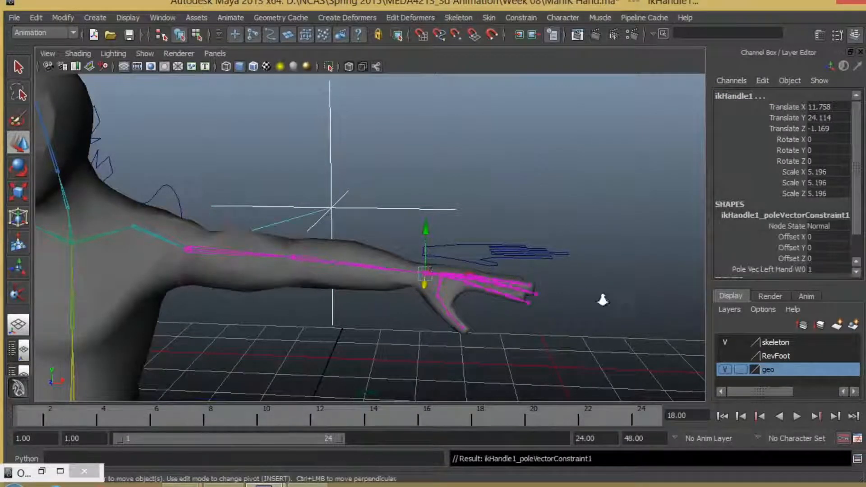
Try moving the PoleVecLeftHand locator slightly upward and undo the move
{"action": "right_click_drag", "start_coordinate": [603, 299], "coordinate": [374, 298], "text": "alt"}
{"action": "left_click_drag", "start_coordinate": [366, 300], "coordinate": [313, 337], "text": "alt"}
{"action": "left_click", "coordinate": [377, 194]}
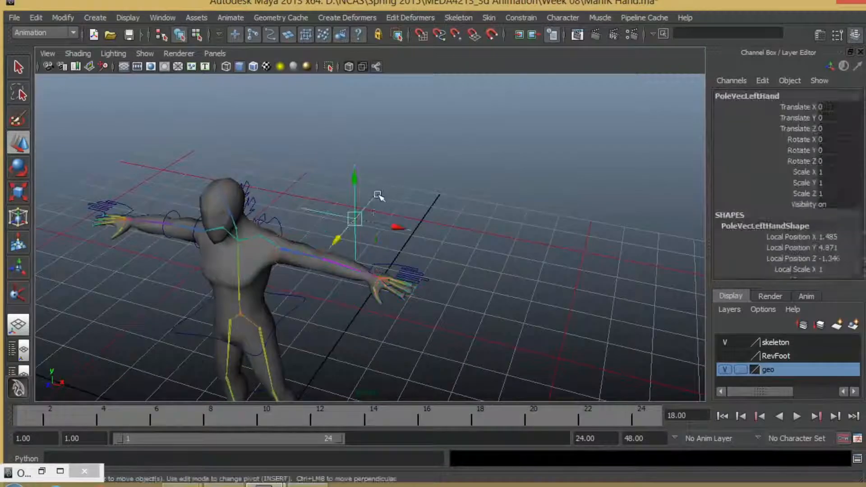
{"action": "left_click_drag", "start_coordinate": [356, 192], "coordinate": [367, 176]}
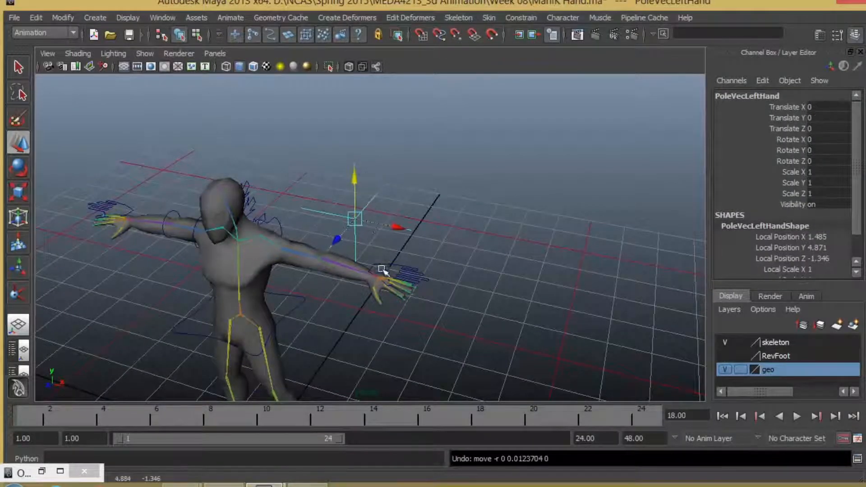
Test the ccLeftHand control by rotating it about 57 degrees around Z and around another axis, undoing each rotation
{"action": "left_click_drag", "start_coordinate": [376, 329], "coordinate": [415, 288], "text": "alt"}
{"action": "left_click", "coordinate": [423, 280]}
{"action": "left_click", "coordinate": [420, 288]}
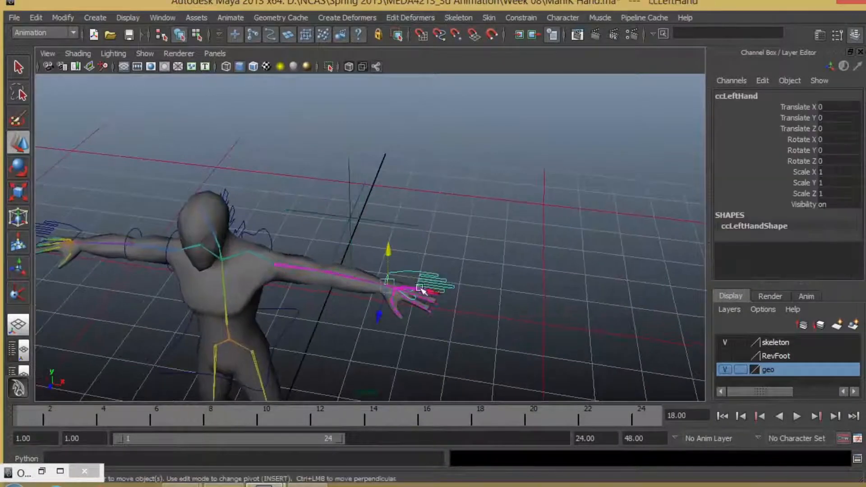
{"action": "key", "text": "e"}
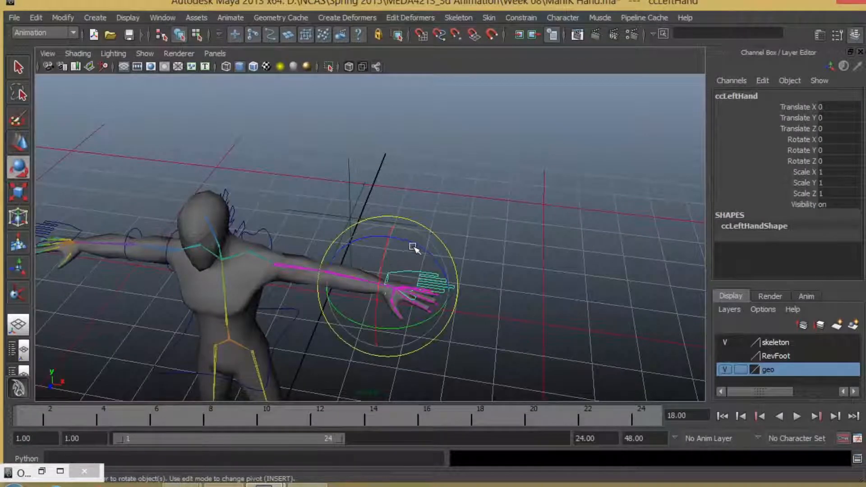
{"action": "left_click_drag", "start_coordinate": [413, 247], "coordinate": [336, 286]}
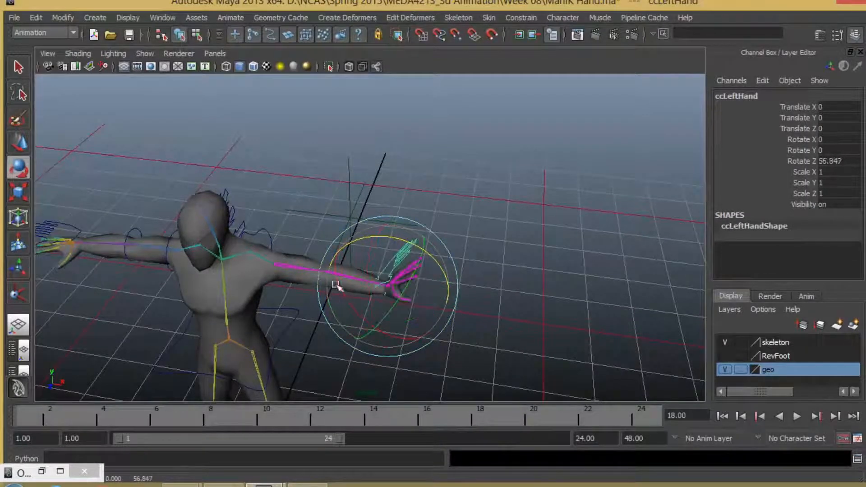
{"action": "key", "text": "ctrl+z"}
{"action": "left_click_drag", "start_coordinate": [423, 322], "coordinate": [422, 345]}
{"action": "key", "text": "ctrl+z"}
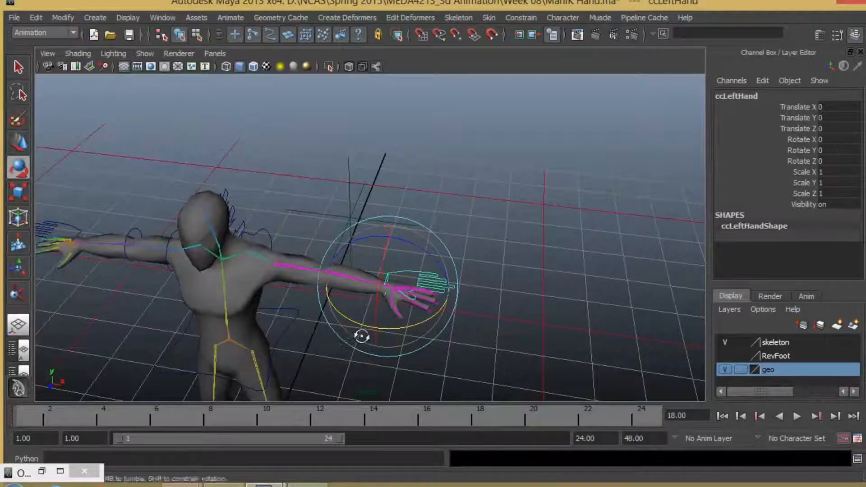
Move ccLeftHand down, inward and forward to about X -4.948, Y -2.167, Z 6.427, bending the left elbow
{"action": "left_click_drag", "start_coordinate": [361, 334], "coordinate": [351, 329], "text": "alt"}
{"action": "middle_click_drag", "start_coordinate": [352, 329], "coordinate": [317, 274], "text": "alt"}
{"action": "left_click_drag", "start_coordinate": [261, 282], "coordinate": [225, 275], "text": "alt"}
{"action": "key", "text": "w"}
{"action": "left_click_drag", "start_coordinate": [367, 179], "coordinate": [374, 222]}
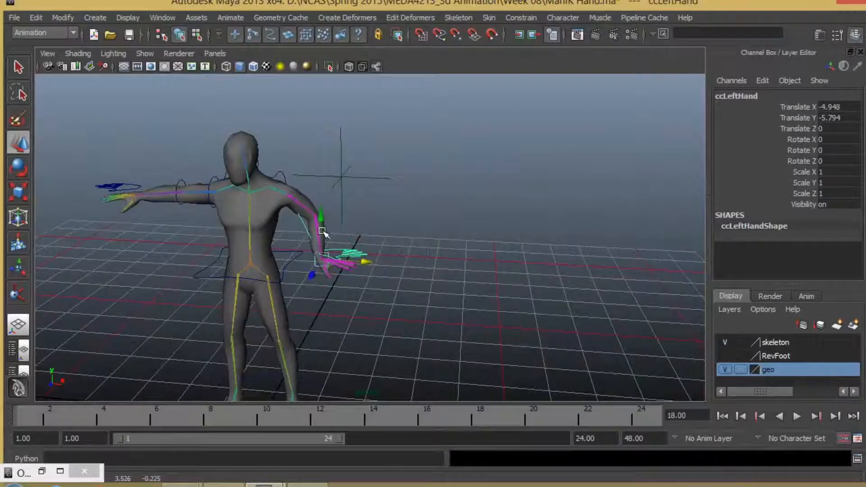
{"action": "left_click_drag", "start_coordinate": [316, 197], "coordinate": [317, 199]}
{"action": "left_click_drag", "start_coordinate": [347, 239], "coordinate": [280, 282], "text": "alt"}
{"action": "left_click_drag", "start_coordinate": [290, 231], "coordinate": [230, 249]}
{"action": "left_click_drag", "start_coordinate": [262, 282], "coordinate": [348, 266], "text": "alt"}
Rotate ccLeftHand to about X 48.762, Y -76.907, Z -77.283 to orient the left hand
{"action": "key", "text": "e"}
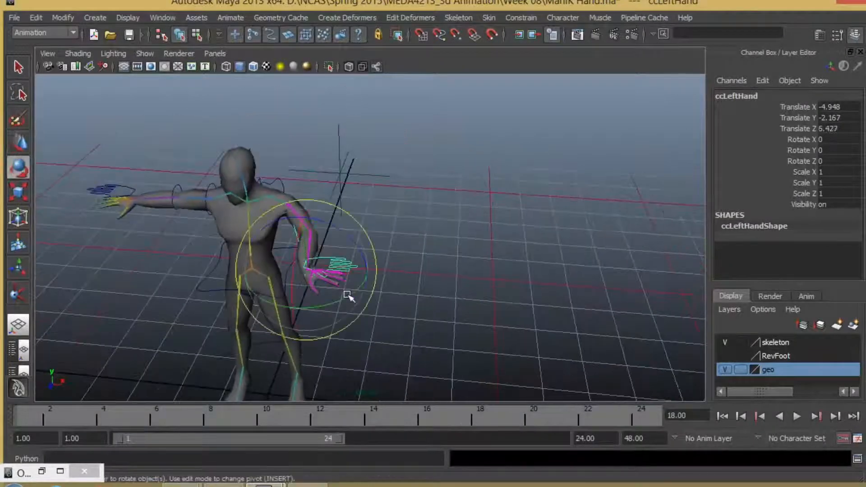
{"action": "left_click_drag", "start_coordinate": [300, 324], "coordinate": [271, 321]}
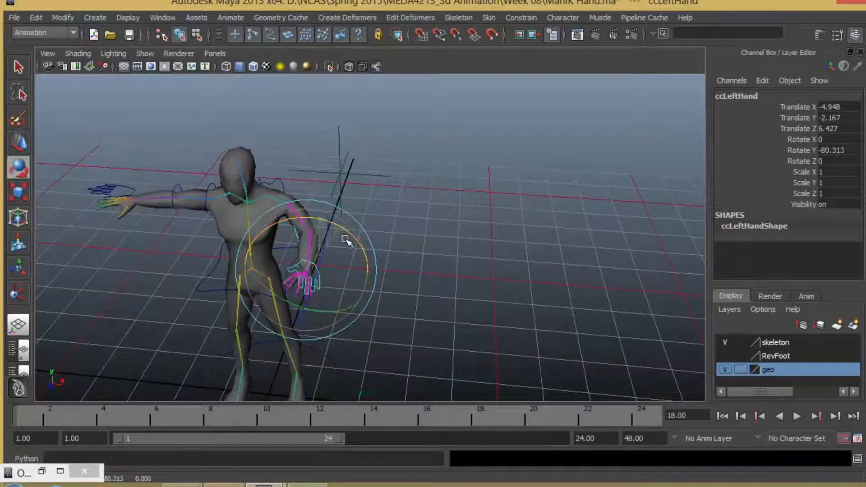
{"action": "left_click_drag", "start_coordinate": [345, 239], "coordinate": [363, 260]}
{"action": "left_click_drag", "start_coordinate": [336, 318], "coordinate": [404, 302], "text": "alt"}
{"action": "right_click_drag", "start_coordinate": [403, 302], "coordinate": [481, 334], "text": "alt"}
{"action": "middle_click_drag", "start_coordinate": [481, 335], "coordinate": [490, 273], "text": "alt"}
{"action": "left_click_drag", "start_coordinate": [456, 312], "coordinate": [485, 282], "text": "alt"}
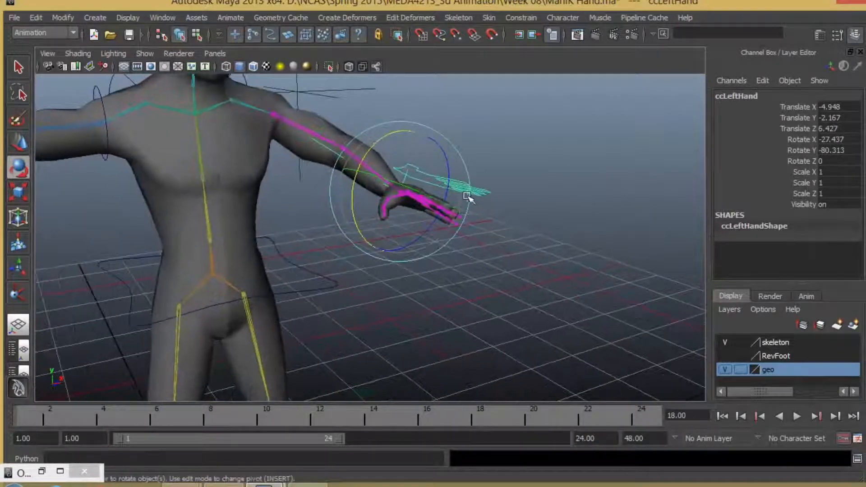
{"action": "mouse_move", "coordinate": [448, 169]}
{"action": "left_mouse_down"}
{"action": "mouse_move", "coordinate": [440, 193]}
{"action": "mouse_move", "coordinate": [444, 185]}
{"action": "left_mouse_up"}
{"action": "left_click_drag", "start_coordinate": [422, 221], "coordinate": [447, 201], "text": "alt"}
{"action": "right_click_drag", "start_coordinate": [401, 239], "coordinate": [420, 247], "text": "alt"}
{"action": "middle_click_drag", "start_coordinate": [419, 248], "coordinate": [441, 230], "text": "alt"}
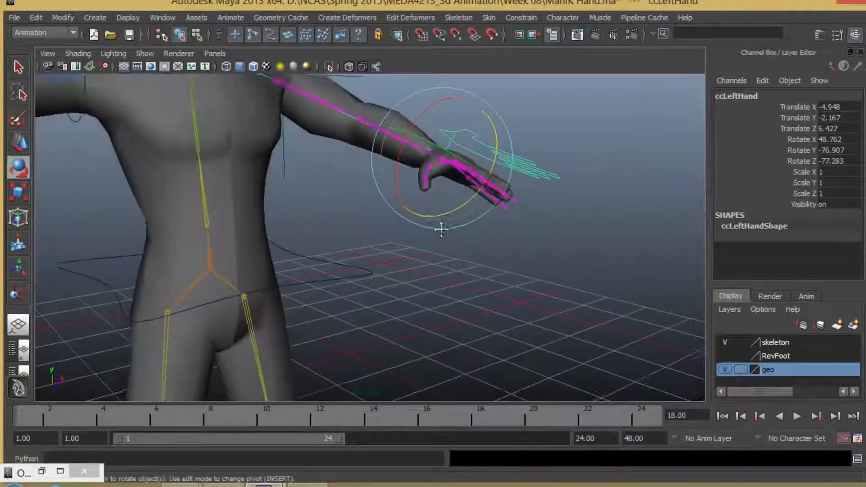
Examine the posed left arm, wrist and elbow bend from the front, the side and above
{"action": "left_click_drag", "start_coordinate": [441, 230], "coordinate": [387, 284], "text": "alt"}
{"action": "right_click_drag", "start_coordinate": [386, 284], "coordinate": [404, 320], "text": "alt"}
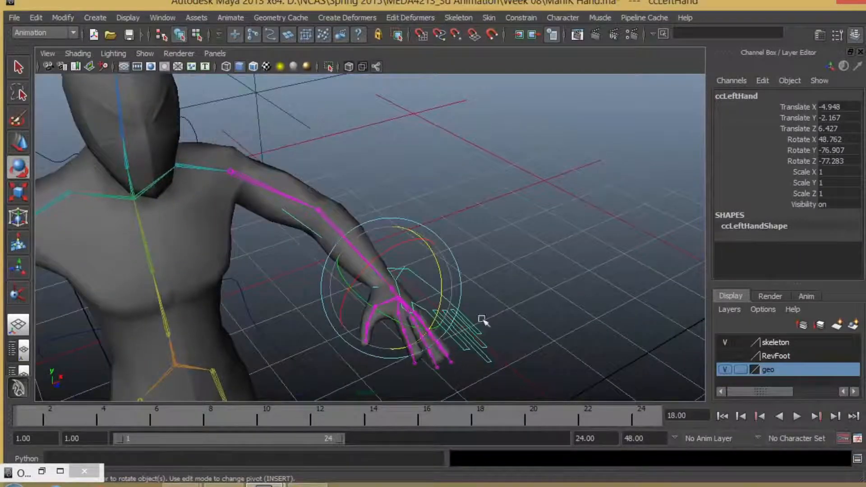
{"action": "right_click_drag", "start_coordinate": [482, 319], "coordinate": [416, 319], "text": "alt"}
{"action": "left_click_drag", "start_coordinate": [415, 319], "coordinate": [282, 310], "text": "alt"}
{"action": "right_click_drag", "start_coordinate": [282, 309], "coordinate": [299, 271], "text": "alt"}
{"action": "left_click_drag", "start_coordinate": [300, 271], "coordinate": [201, 269], "text": "alt"}
{"action": "right_click_drag", "start_coordinate": [201, 269], "coordinate": [406, 315], "text": "alt"}
{"action": "middle_click_drag", "start_coordinate": [316, 301], "coordinate": [359, 295], "text": "alt"}
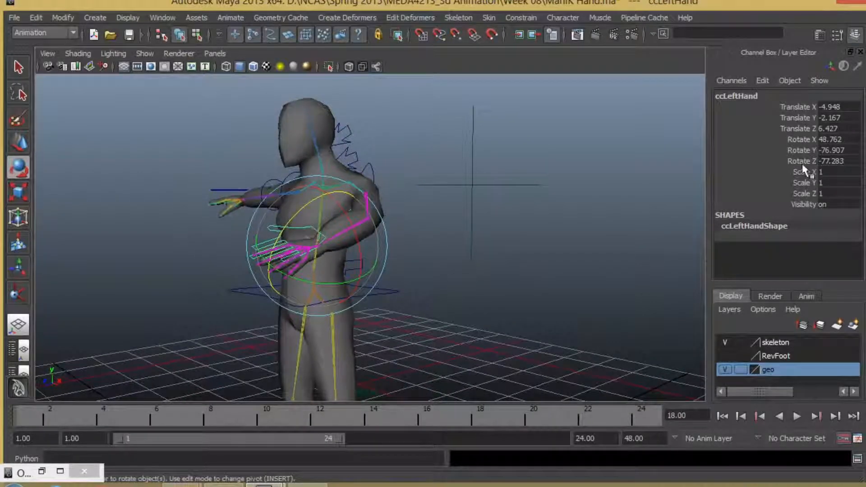
{"action": "left_click_drag", "start_coordinate": [295, 295], "coordinate": [455, 291], "text": "alt"}
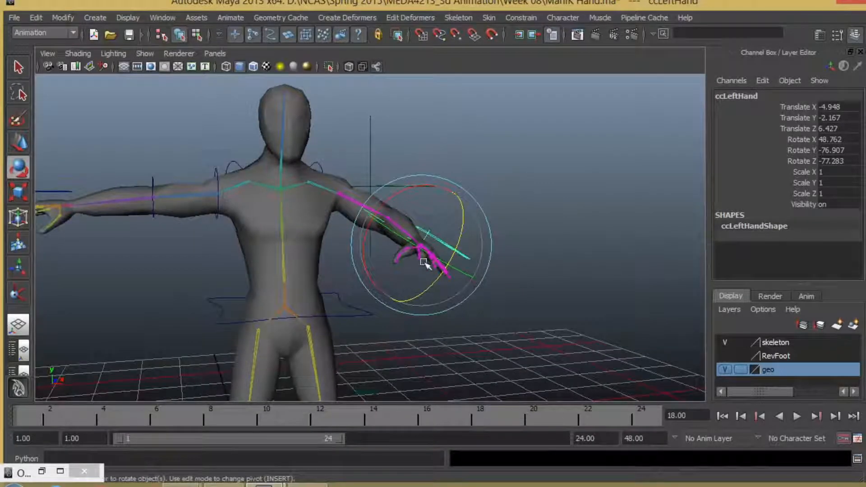
{"action": "left_click_drag", "start_coordinate": [414, 261], "coordinate": [360, 318], "text": "alt"}
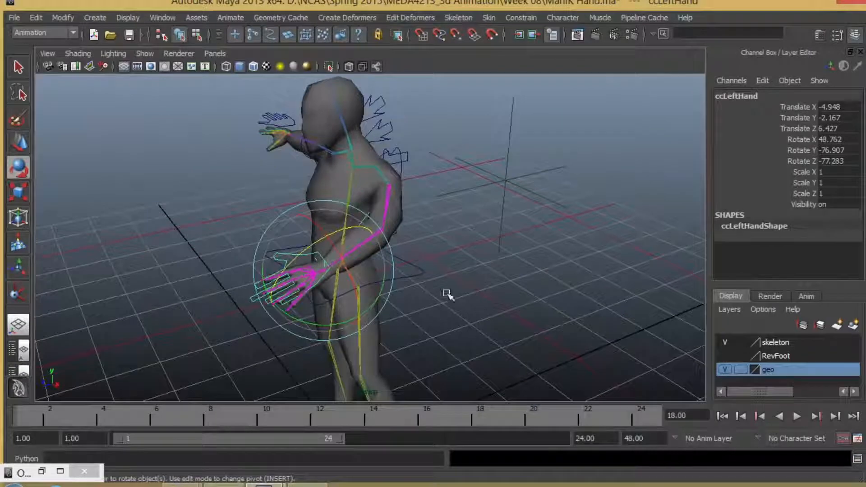
Test how the left arm IK reacts to moving the ccHip control, and undo the move
{"action": "left_click_drag", "start_coordinate": [423, 294], "coordinate": [425, 296]}
{"action": "left_click_drag", "start_coordinate": [431, 307], "coordinate": [457, 279], "text": "alt"}
{"action": "middle_click_drag", "start_coordinate": [456, 280], "coordinate": [479, 249], "text": "alt"}
{"action": "key", "text": "w"}
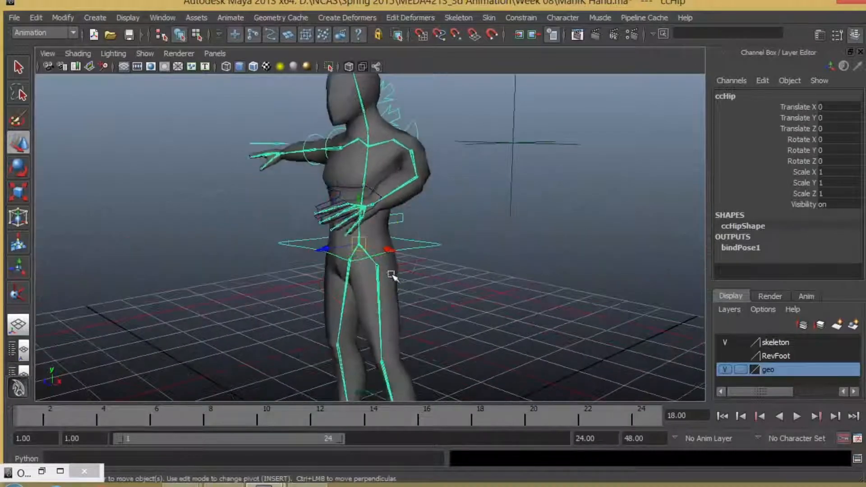
{"action": "left_click_drag", "start_coordinate": [361, 246], "coordinate": [447, 306]}
{"action": "left_click_drag", "start_coordinate": [444, 318], "coordinate": [495, 355], "text": "alt"}
{"action": "key", "text": "ctrl+z"}
Move the PoleVecLeftHand locator outward and lower to steer the bent left elbow
{"action": "left_click", "coordinate": [442, 118]}
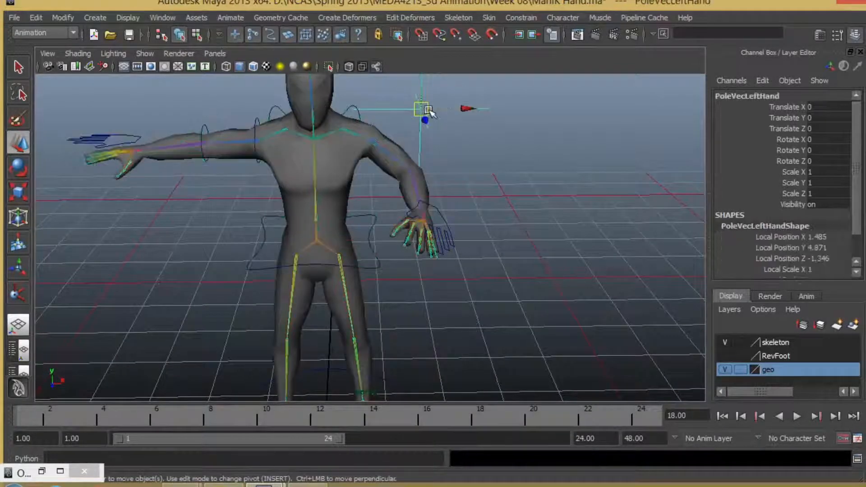
{"action": "left_click_drag", "start_coordinate": [429, 112], "coordinate": [496, 153]}
{"action": "left_click_drag", "start_coordinate": [496, 153], "coordinate": [441, 277], "text": "alt"}
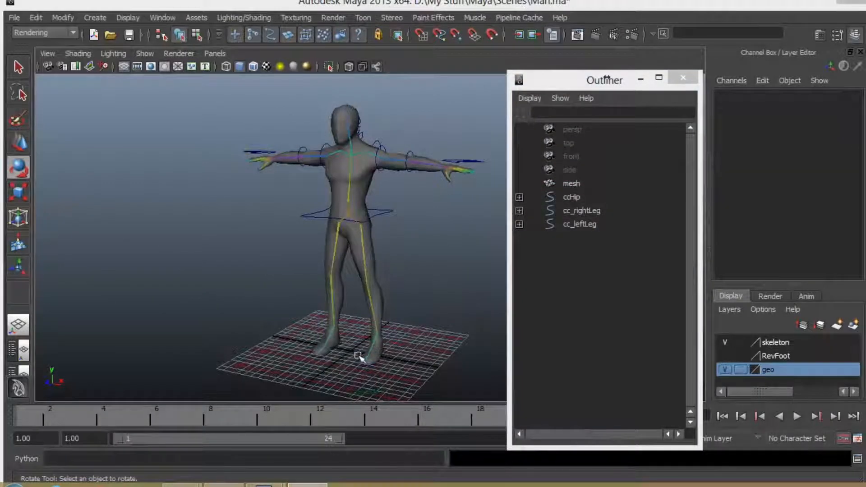
In the Man.ma scene, test ccLeftArm with a rotation of about -22 degrees around Z and undo it
{"action": "left_click_drag", "start_coordinate": [379, 297], "coordinate": [448, 312], "text": "alt"}
{"action": "left_click_drag", "start_coordinate": [456, 252], "coordinate": [351, 272], "text": "alt"}
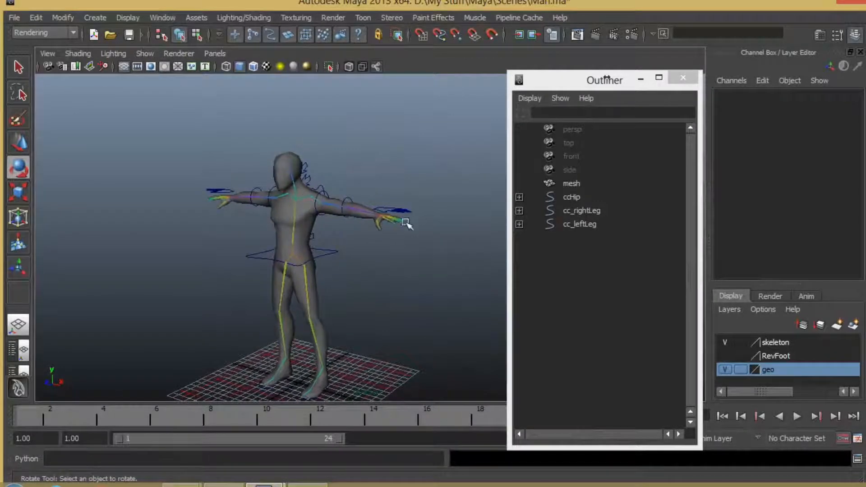
{"action": "left_click_drag", "start_coordinate": [405, 222], "coordinate": [444, 280], "text": "alt"}
{"action": "left_click", "coordinate": [381, 214]}
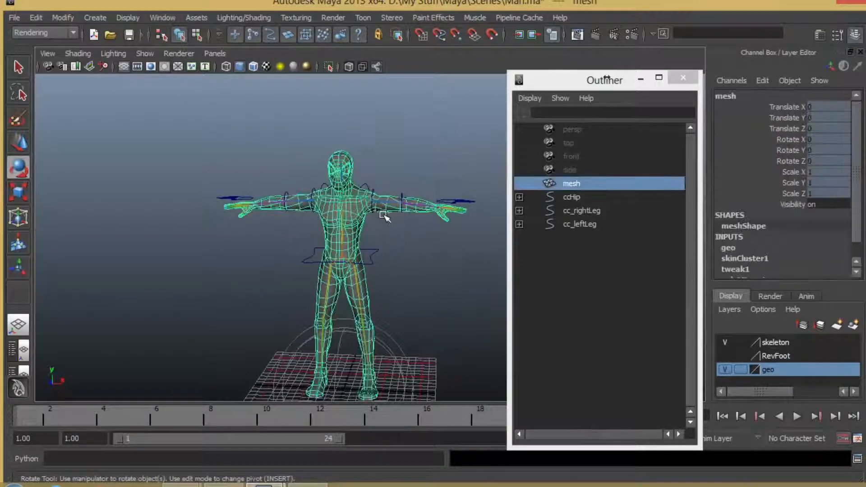
{"action": "left_click", "coordinate": [374, 190]}
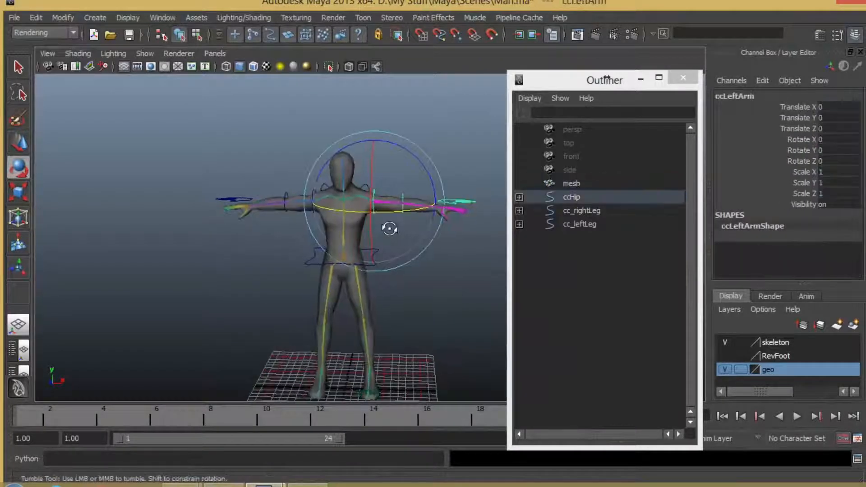
{"action": "left_click_drag", "start_coordinate": [415, 155], "coordinate": [424, 182]}
{"action": "key", "text": "ctrl+z"}
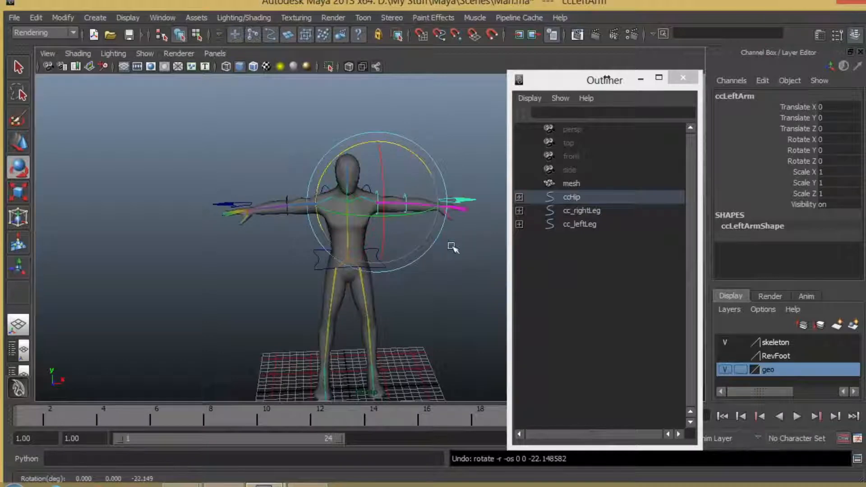
Test ccHip by rotating it about -13.6 degrees around X and about 31.9 degrees around Z, undoing each rotation
{"action": "left_click_drag", "start_coordinate": [458, 277], "coordinate": [365, 250], "text": "alt"}
{"action": "left_click", "coordinate": [366, 251]}
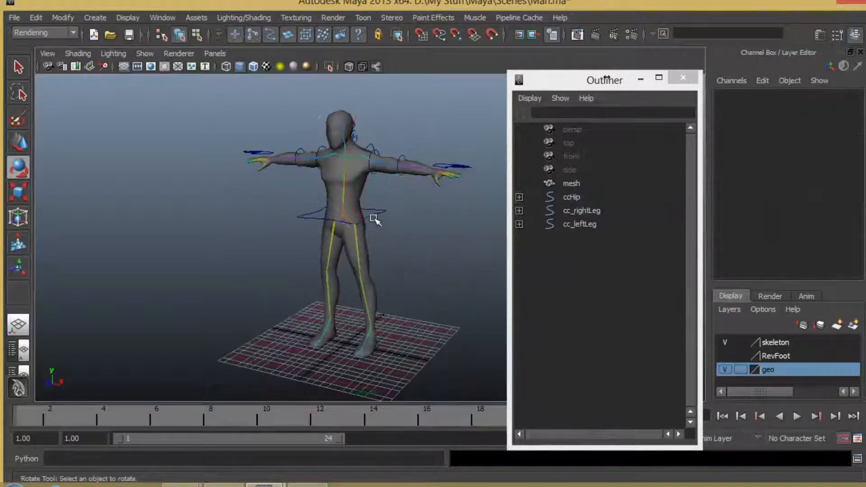
{"action": "left_click", "coordinate": [342, 225]}
{"action": "left_click_drag", "start_coordinate": [318, 194], "coordinate": [296, 247]}
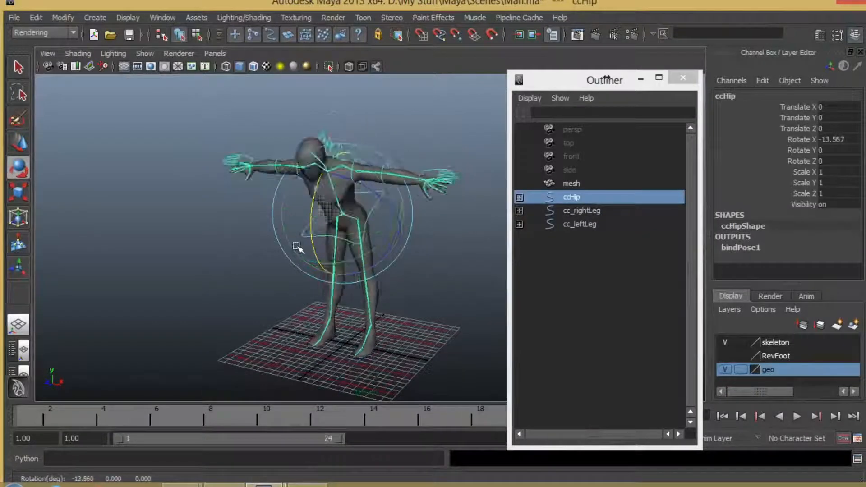
{"action": "key", "text": "ctrl+z"}
{"action": "left_click_drag", "start_coordinate": [399, 206], "coordinate": [379, 241]}
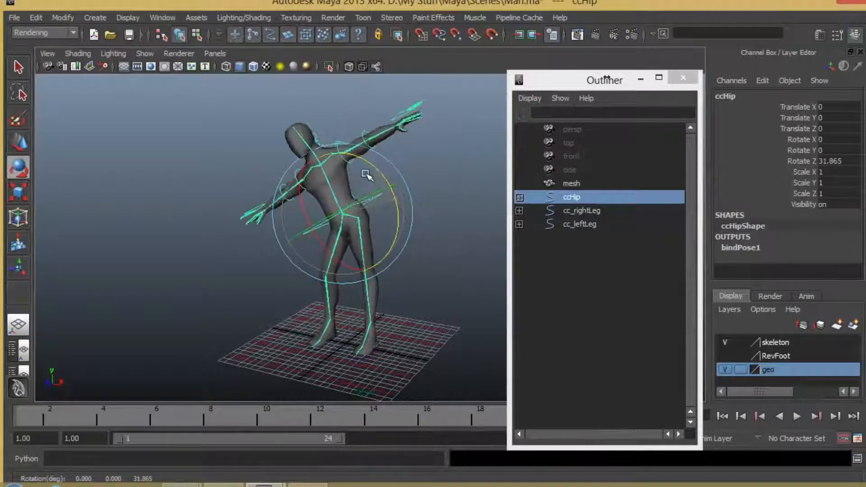
{"action": "key", "text": "ctrl+z"}
Test moving ccHip by about X -0.85, Y -4.27, Z 1.33 and undo the move
{"action": "middle_click_drag", "start_coordinate": [390, 255], "coordinate": [396, 205], "text": "alt"}
{"action": "left_click_drag", "start_coordinate": [397, 205], "coordinate": [391, 226], "text": "alt"}
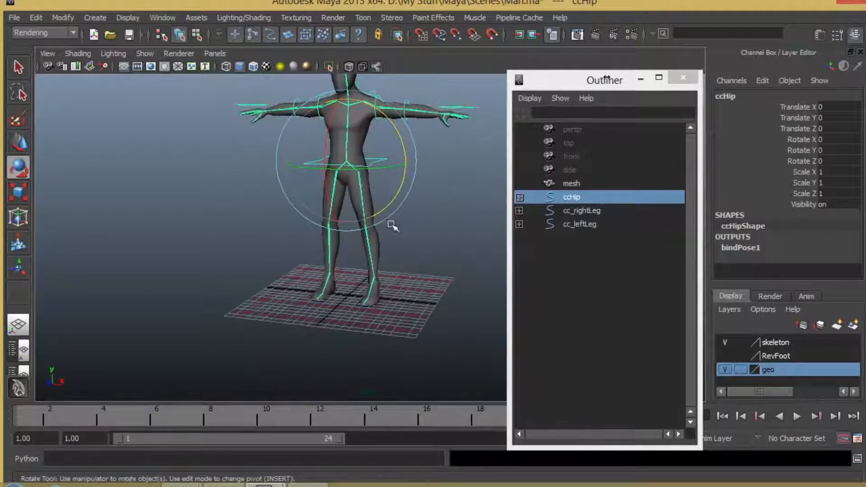
{"action": "key", "text": "w"}
{"action": "left_click_drag", "start_coordinate": [348, 163], "coordinate": [340, 207]}
{"action": "key", "text": "ctrl+z"}
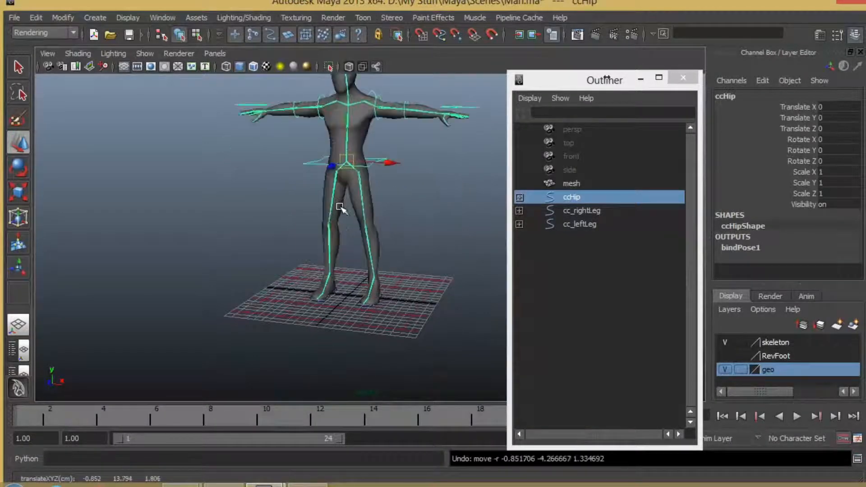
Test lifting the left foot with the cc_leftLeg control and undo the move
{"action": "left_click_drag", "start_coordinate": [401, 286], "coordinate": [457, 254], "text": "alt"}
{"action": "left_click", "coordinate": [353, 302]}
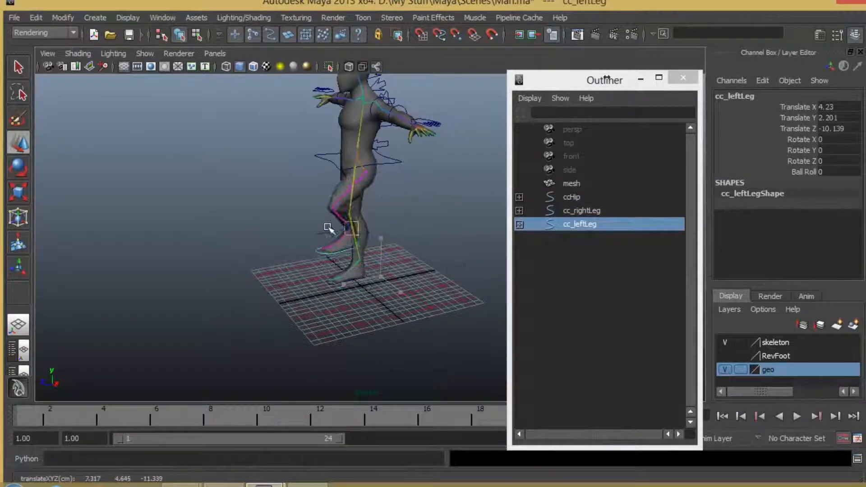
{"action": "key", "text": "ctrl+z"}
Test the Ball Roll attribute of cc_leftLeg by varying its value, and return it to 0
{"action": "left_click", "coordinate": [794, 171]}
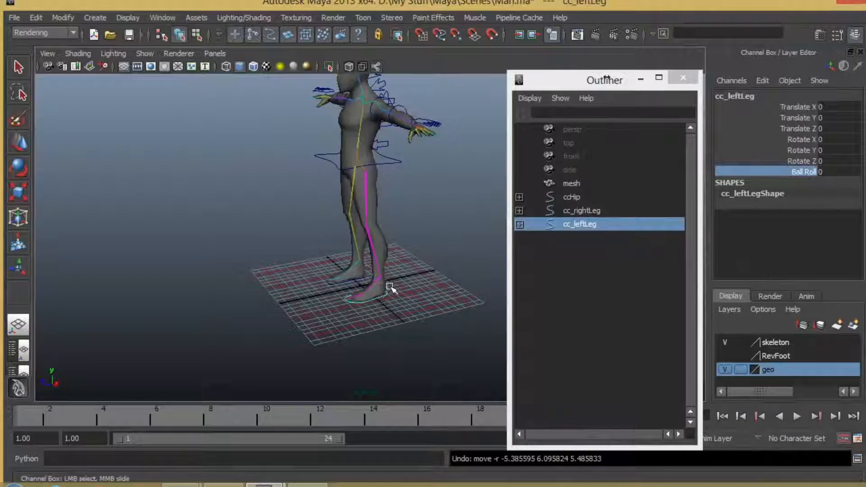
{"action": "middle_click_drag", "start_coordinate": [390, 286], "coordinate": [416, 281]}
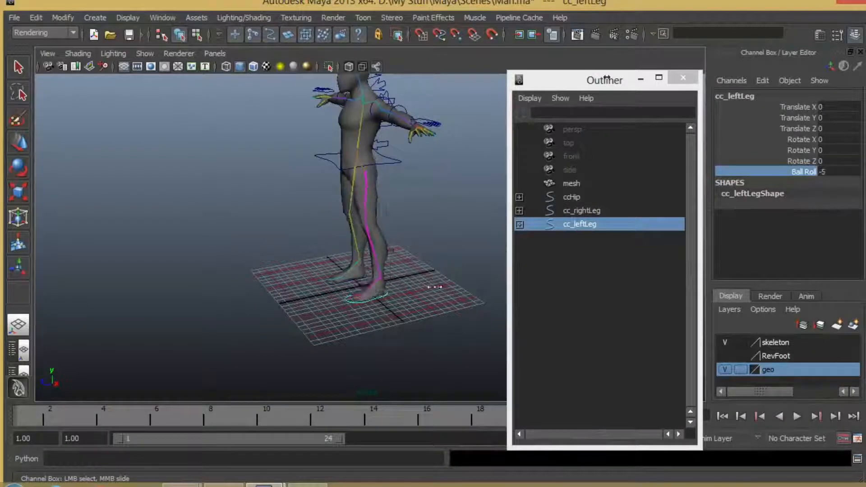
{"action": "left_click_drag", "start_coordinate": [378, 308], "coordinate": [306, 312], "text": "alt"}
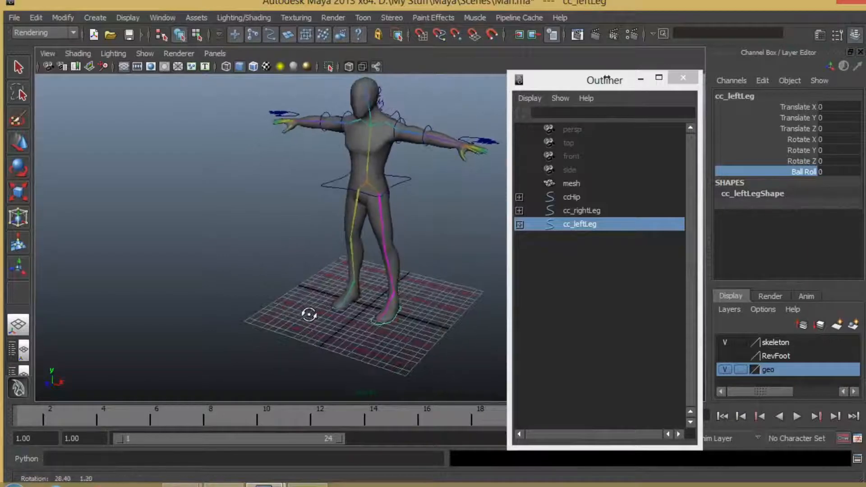
{"action": "left_click_drag", "start_coordinate": [407, 297], "coordinate": [437, 314], "text": "alt"}
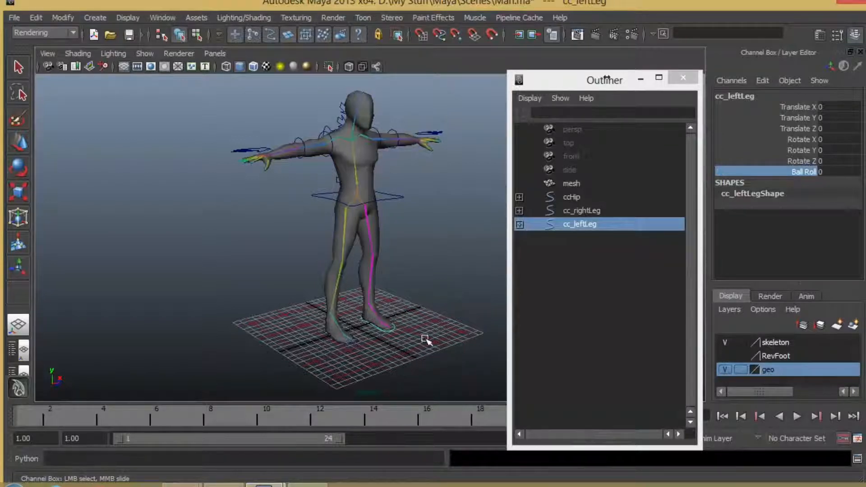
Deselect the leg control and inspect the direct children of ccHip in the Outliner, leaving the hierarchy collapsed
{"action": "right_click_drag", "start_coordinate": [449, 324], "coordinate": [412, 329], "text": "alt"}
{"action": "left_click", "coordinate": [518, 276]}
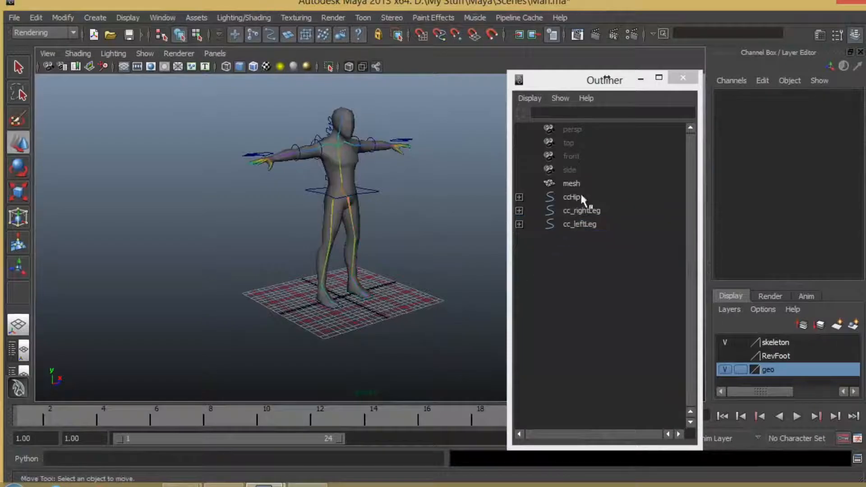
{"action": "left_click", "coordinate": [519, 197]}
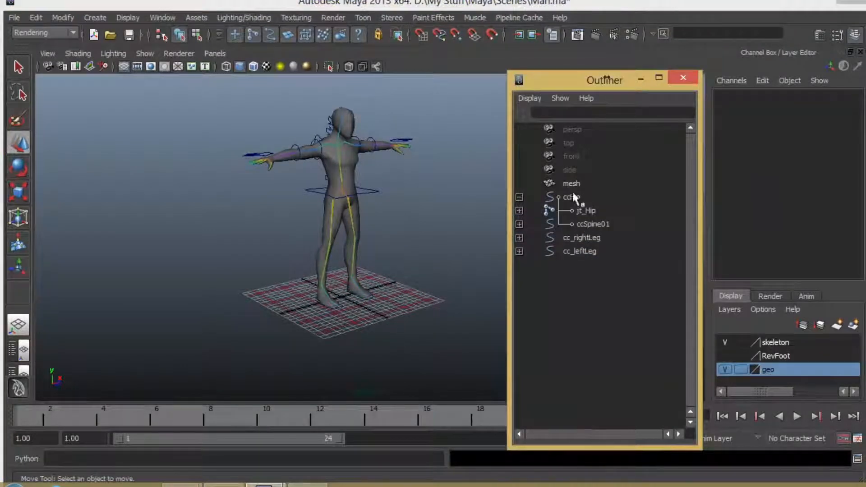
{"action": "left_click", "coordinate": [519, 197]}
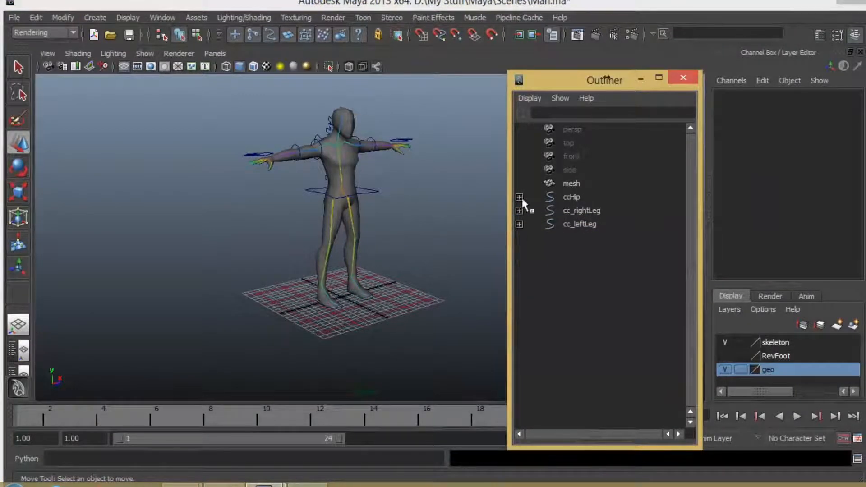
Examine the top-level controls ccHip, cc_rightLeg and cc_leftLeg by selecting each one, leaving nothing selected
{"action": "left_click", "coordinate": [574, 199]}
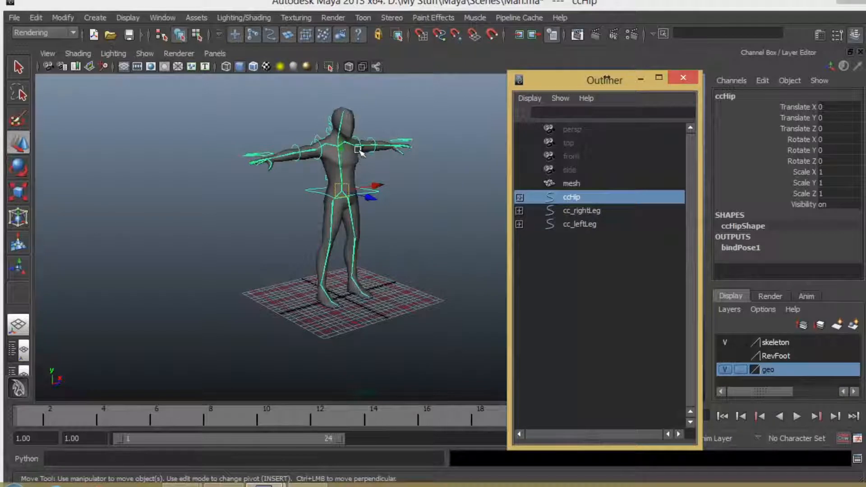
{"action": "left_click", "coordinate": [589, 210]}
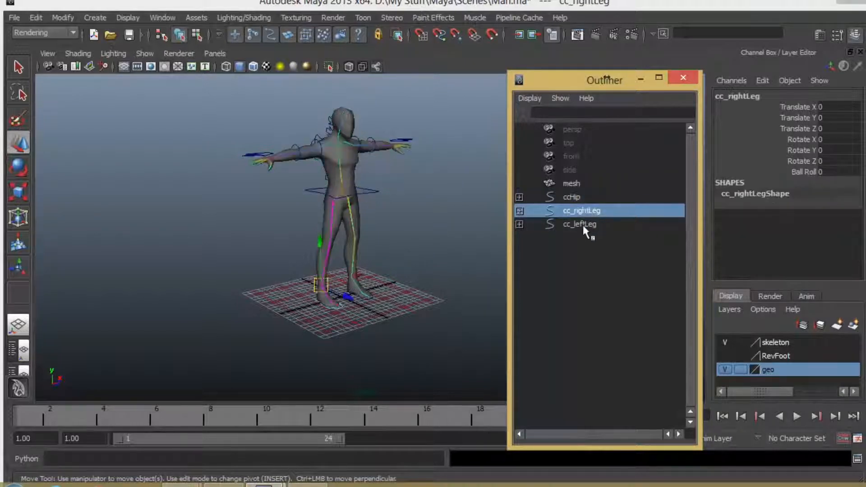
{"action": "left_click", "coordinate": [582, 225]}
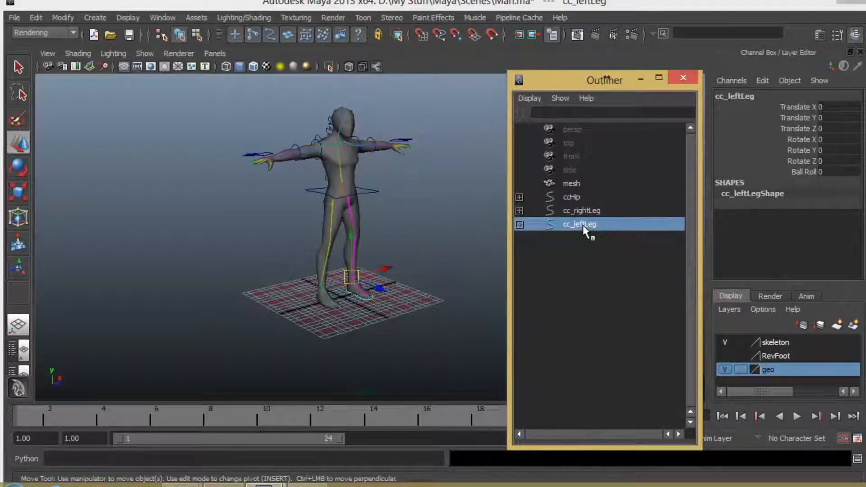
{"action": "left_click", "coordinate": [367, 337]}
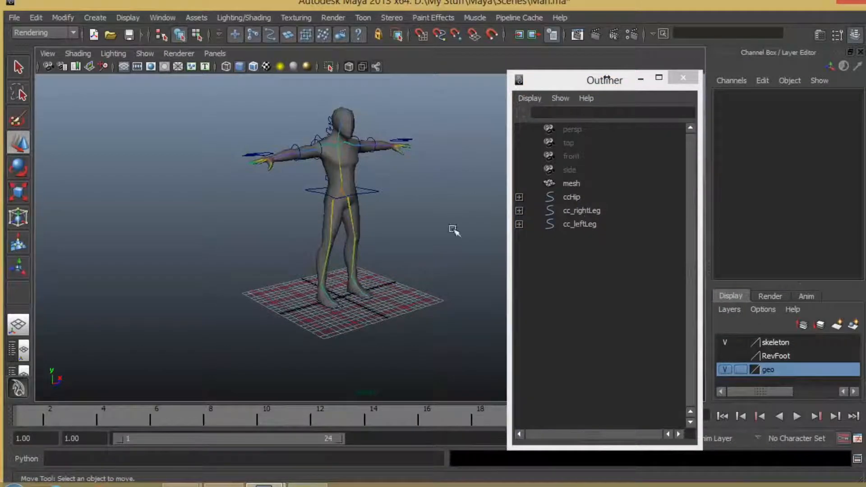
Create a NURBS circle at the origin and scale it uniformly to about 8.64 so it surrounds the feet
{"action": "left_click", "coordinate": [94, 16]}
{"action": "mouse_move", "coordinate": [95, 38]}
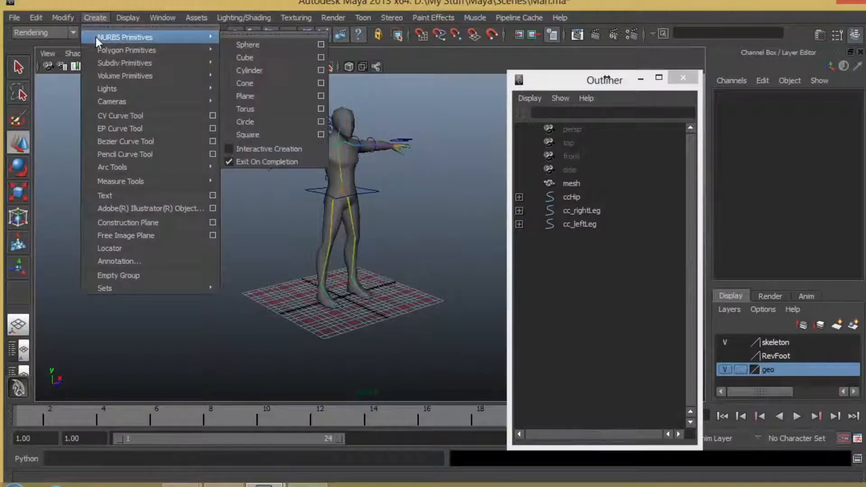
{"action": "left_click", "coordinate": [264, 127]}
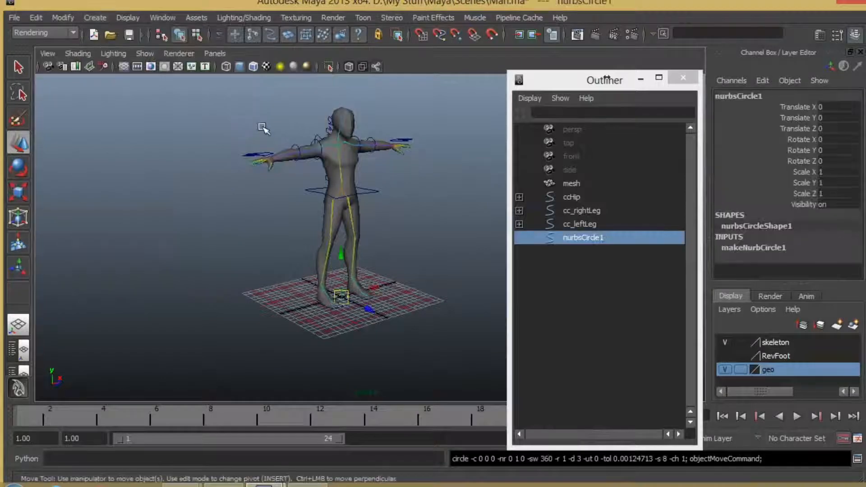
{"action": "key", "text": "w"}
{"action": "scroll", "coordinate": [353, 292], "scroll_direction": "up", "scroll_amount": 3}
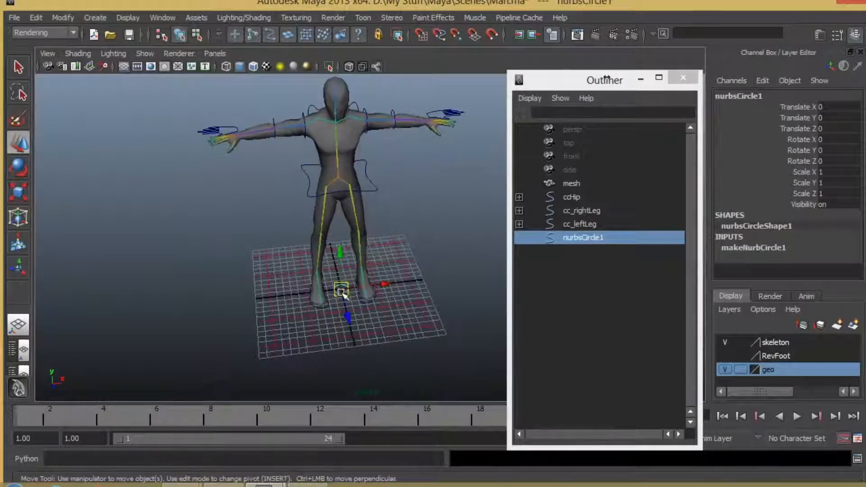
{"action": "key", "text": "e"}
{"action": "key", "text": "r"}
{"action": "left_click_drag", "start_coordinate": [347, 289], "coordinate": [434, 269]}
{"action": "left_click_drag", "start_coordinate": [395, 318], "coordinate": [392, 341], "text": "alt"}
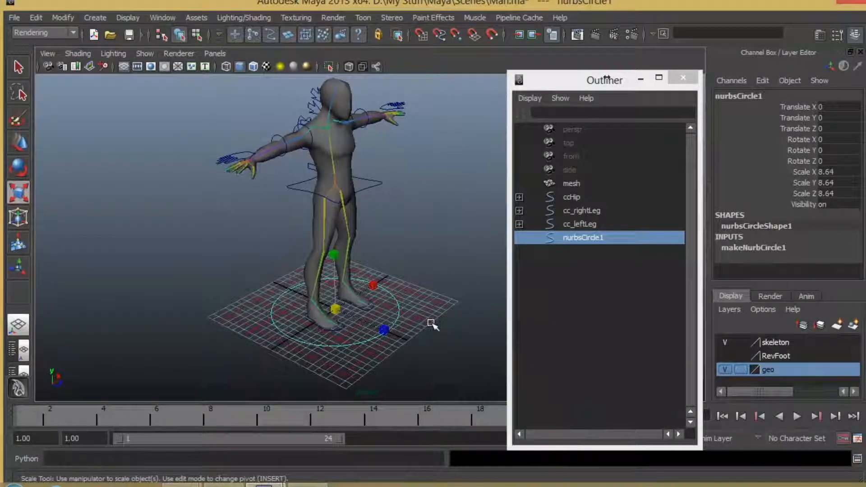
{"action": "left_click", "coordinate": [349, 357]}
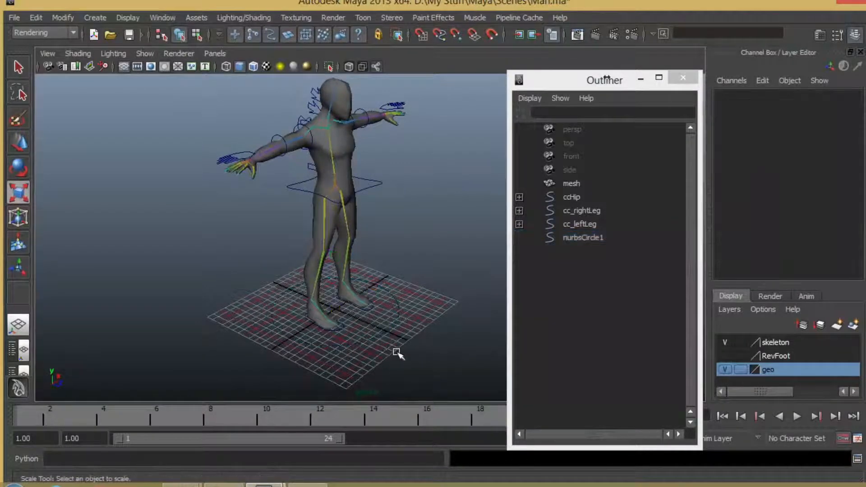
Freeze the transformations of the circle around the feet and delete its history
{"action": "left_click", "coordinate": [389, 325]}
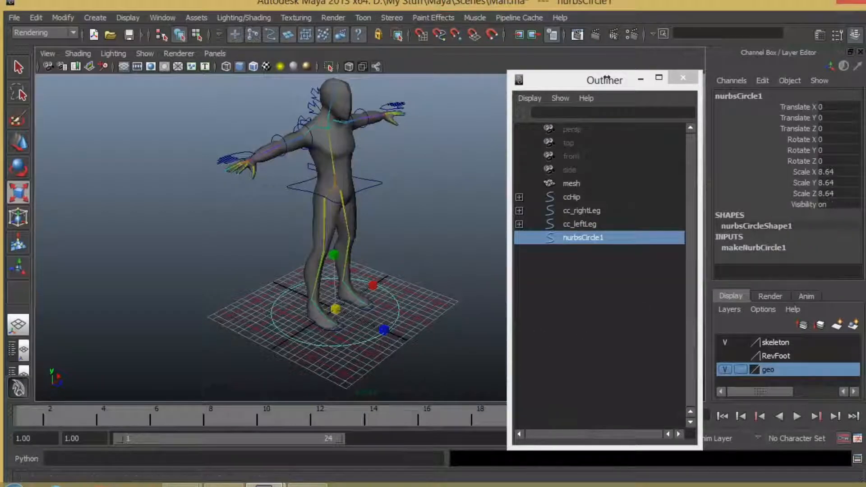
{"action": "left_click", "coordinate": [57, 15]}
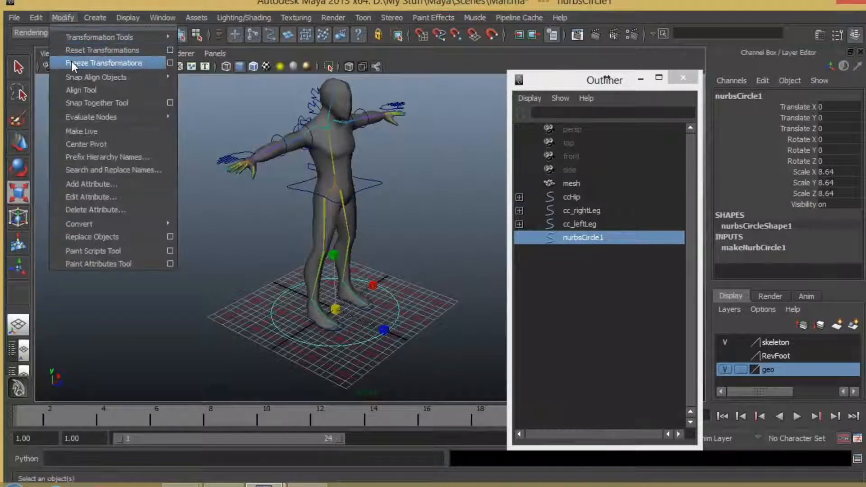
{"action": "left_click", "coordinate": [71, 61]}
{"action": "left_click", "coordinate": [36, 17]}
{"action": "mouse_move", "coordinate": [82, 155]}
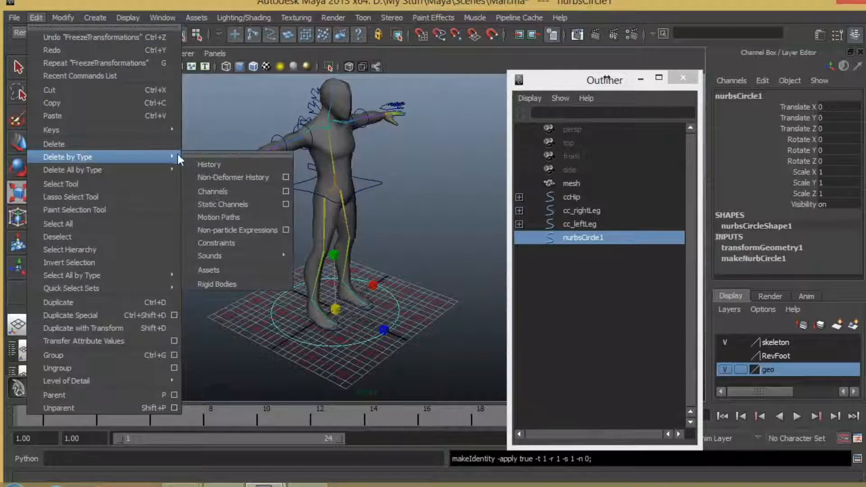
{"action": "left_click", "coordinate": [208, 164]}
Rename the circle around the feet as ccMan
{"action": "double_click", "coordinate": [758, 97]}
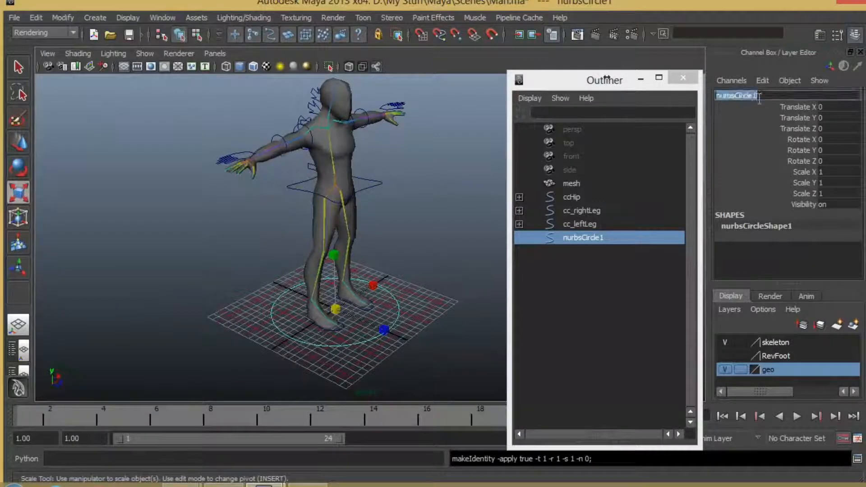
{"action": "type", "text": "ccMan"}
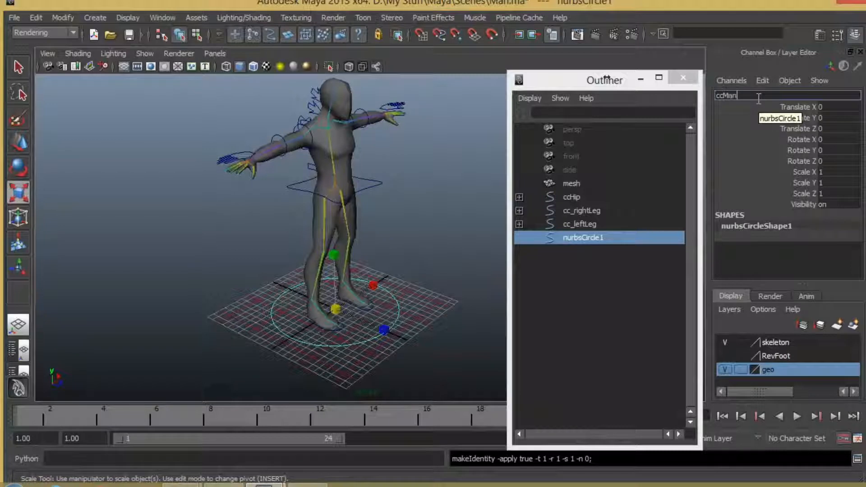
{"action": "key", "text": "Return"}
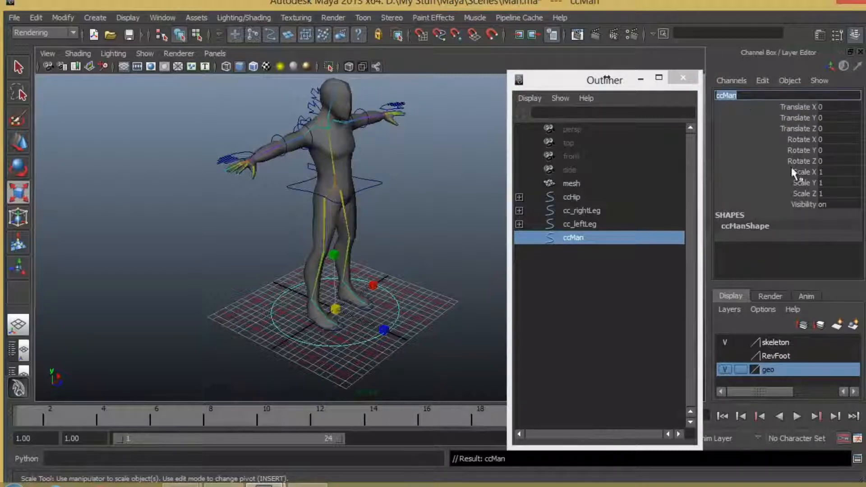
{"action": "left_click_drag", "start_coordinate": [310, 346], "coordinate": [289, 338], "text": "alt"}
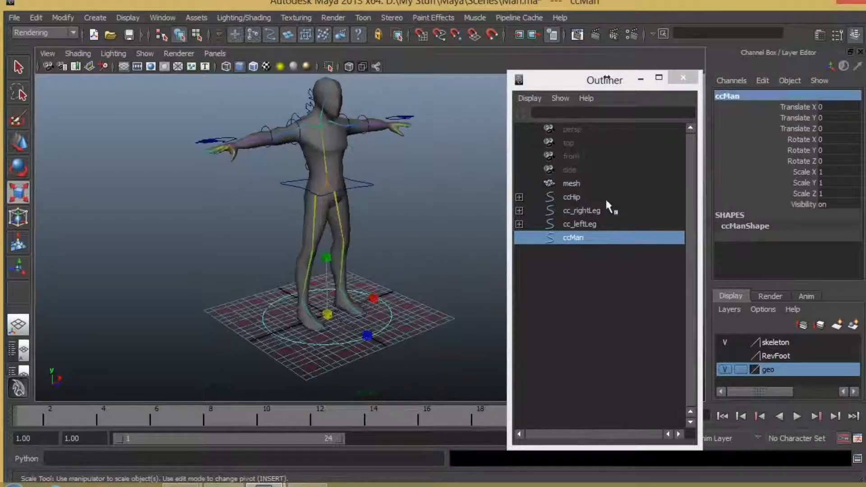
Parent ccHip, cc_rightLeg and cc_leftLeg under ccMan and expand its hierarchy in the Outliner
{"action": "left_click", "coordinate": [571, 197]}
{"action": "left_click", "coordinate": [581, 210], "text": "ctrl"}
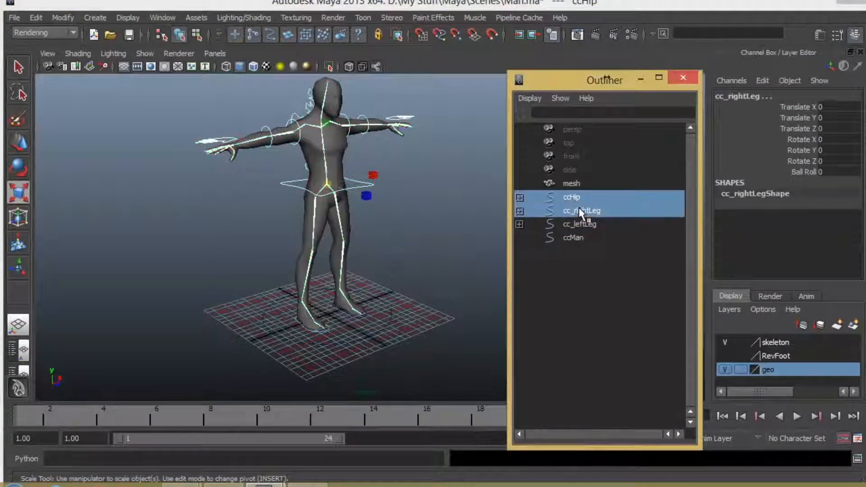
{"action": "left_click", "coordinate": [581, 223], "text": "ctrl"}
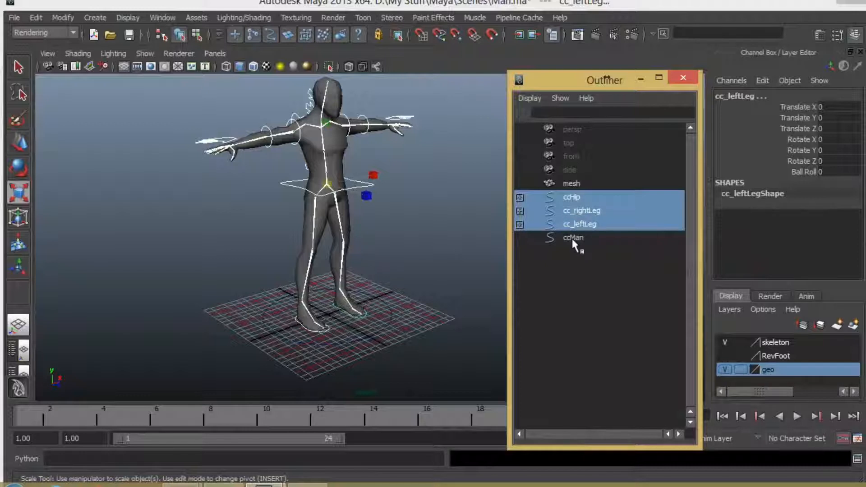
{"action": "left_click", "coordinate": [572, 237], "text": "ctrl"}
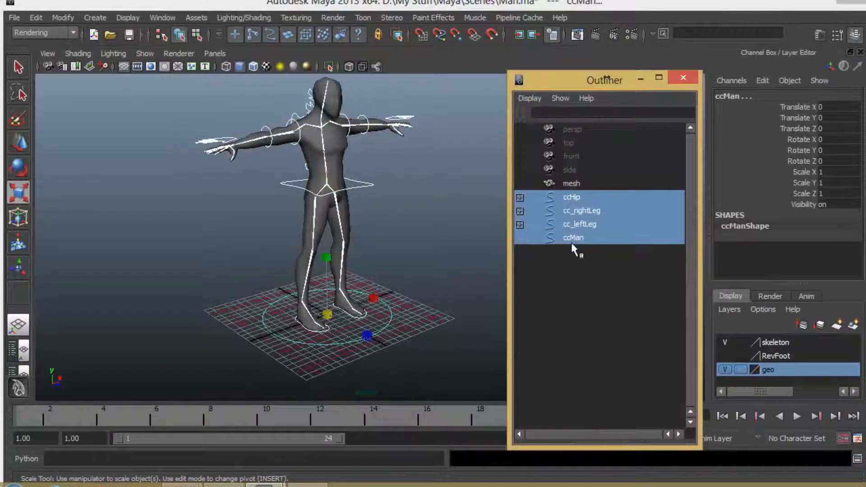
{"action": "key", "text": "p"}
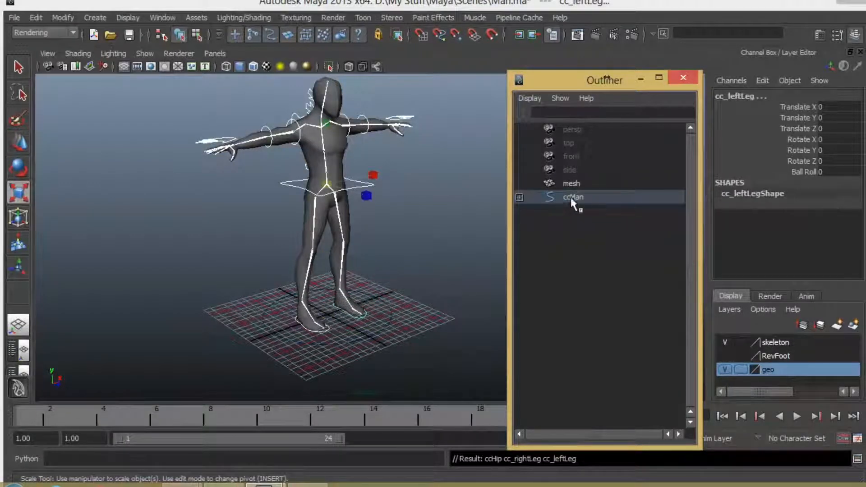
{"action": "left_click", "coordinate": [520, 197]}
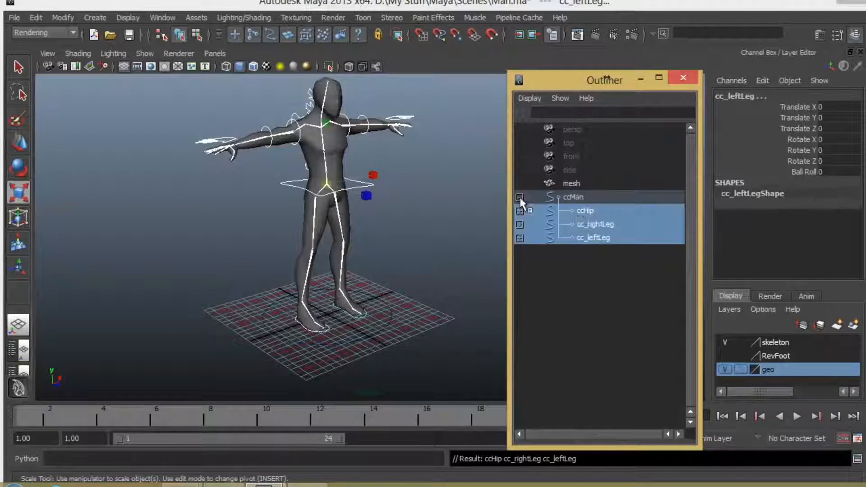
{"action": "left_click", "coordinate": [570, 197]}
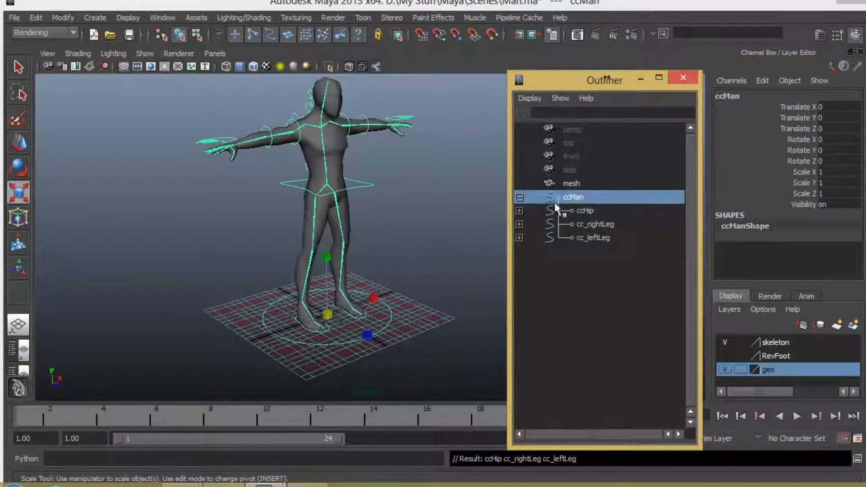
Test scaling and moving the whole character with the ccMan control, undoing both changes
{"action": "left_click", "coordinate": [406, 342]}
{"action": "left_click", "coordinate": [327, 318]}
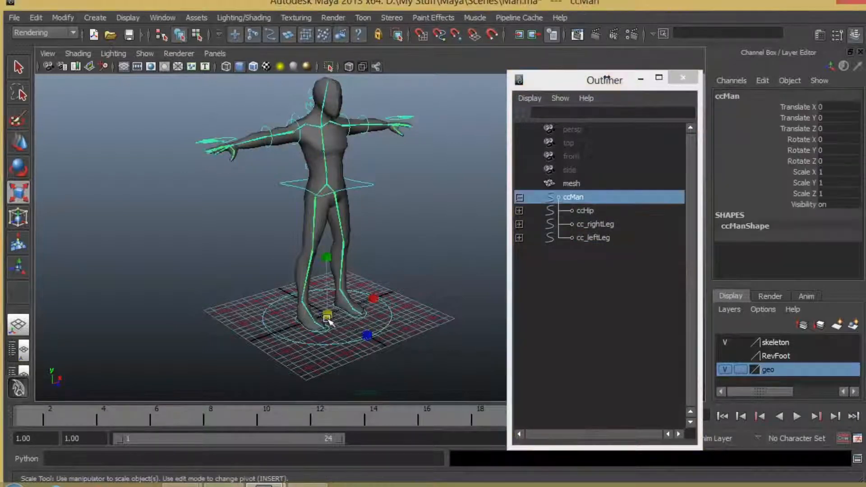
{"action": "left_click_drag", "start_coordinate": [328, 318], "coordinate": [235, 325]}
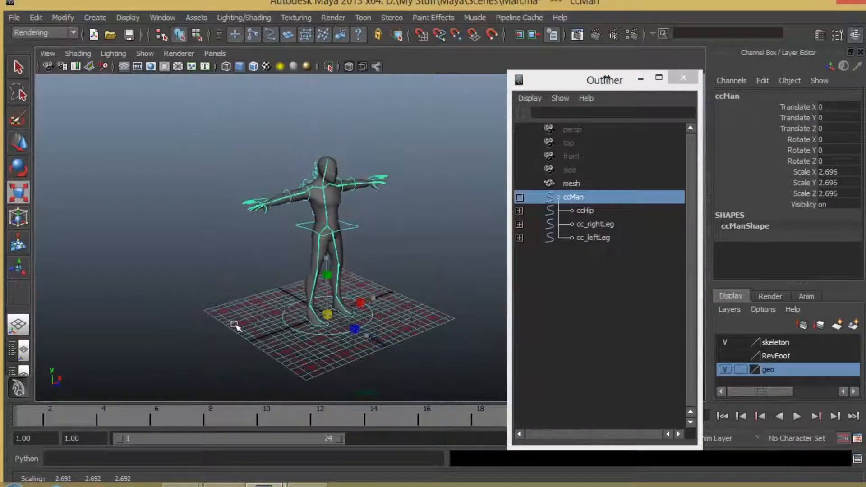
{"action": "key", "text": "ctrl+z"}
{"action": "key", "text": "w"}
{"action": "left_click_drag", "start_coordinate": [333, 313], "coordinate": [368, 342]}
{"action": "key", "text": "ctrl+z"}
Test scaling the ccHip control uniformly to about 1.98 and undo the scaling
{"action": "scroll", "coordinate": [386, 331], "scroll_direction": "down", "scroll_amount": 3}
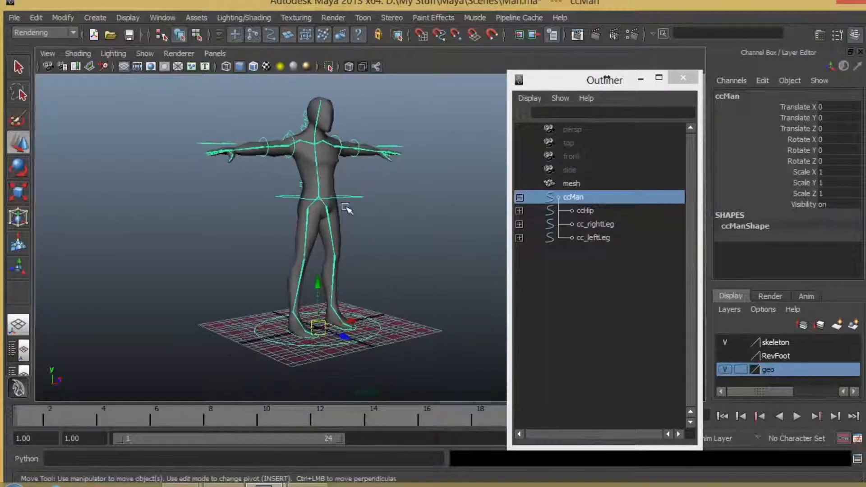
{"action": "left_click", "coordinate": [350, 202]}
{"action": "left_click_drag", "start_coordinate": [351, 202], "coordinate": [328, 326], "text": "alt"}
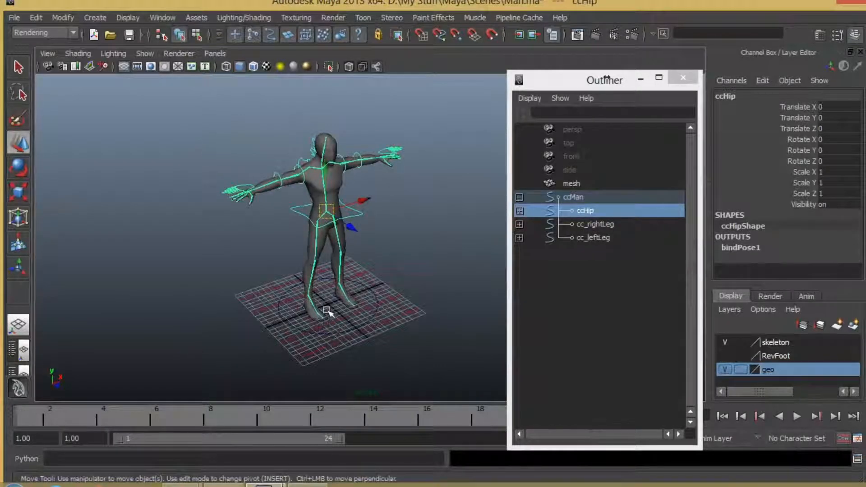
{"action": "key", "text": "e"}
{"action": "key", "text": "r"}
{"action": "left_click_drag", "start_coordinate": [327, 212], "coordinate": [422, 298]}
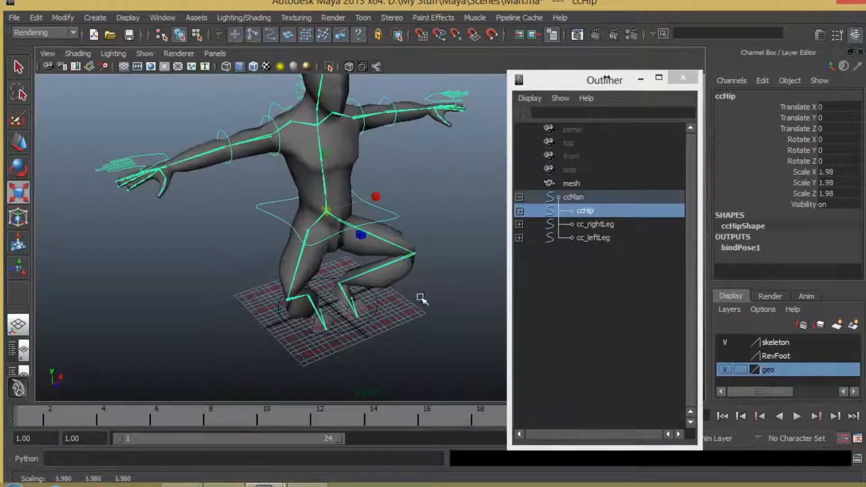
{"action": "key", "text": "ctrl+z"}
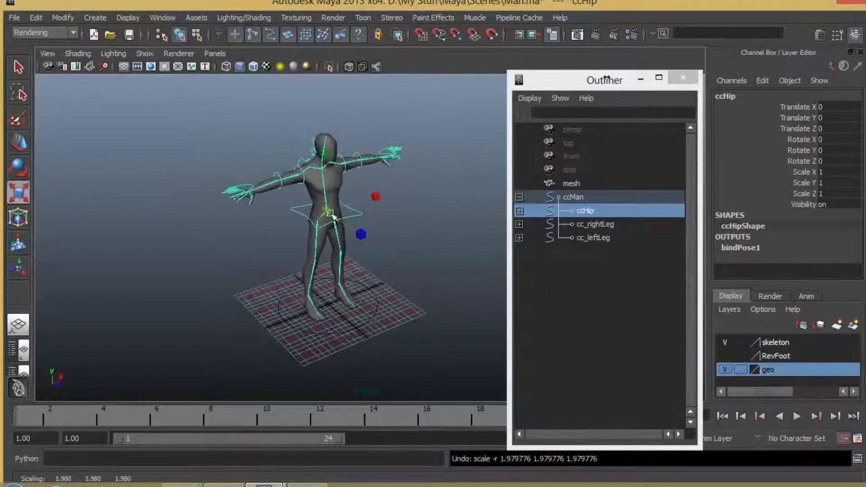
Test scaling the whole character down to about 0.511 with ccMan and undo the scaling
{"action": "left_click_drag", "start_coordinate": [354, 233], "coordinate": [406, 300], "text": "alt"}
{"action": "left_click", "coordinate": [383, 317]}
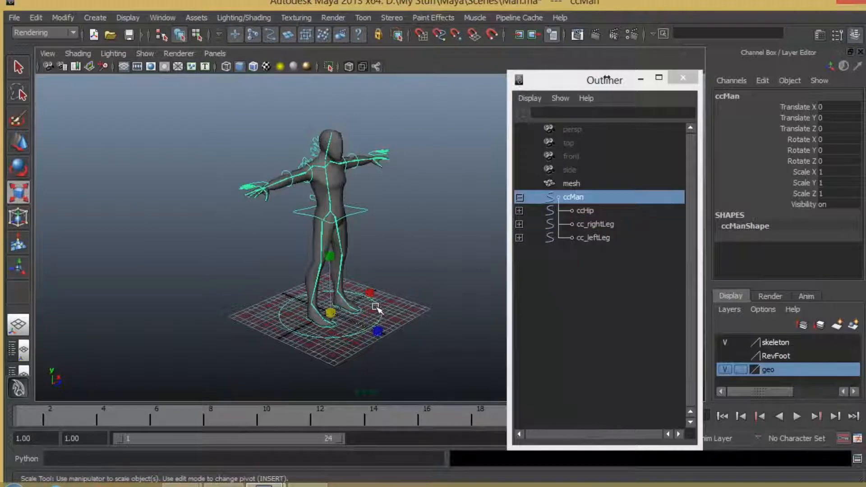
{"action": "left_click_drag", "start_coordinate": [330, 314], "coordinate": [217, 367]}
{"action": "key", "text": "ctrl+z"}
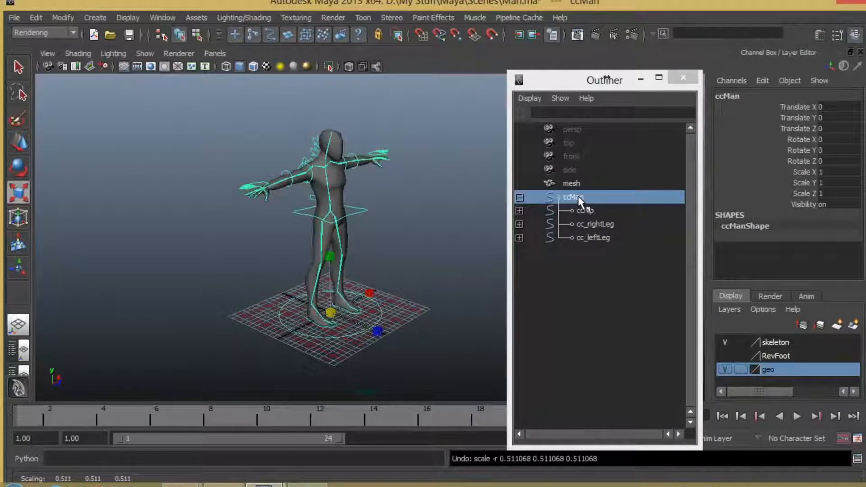
Examine the ccMan circle around the feet from several angles and in the four-view layout
{"action": "left_click_drag", "start_coordinate": [407, 323], "coordinate": [345, 321], "text": "alt"}
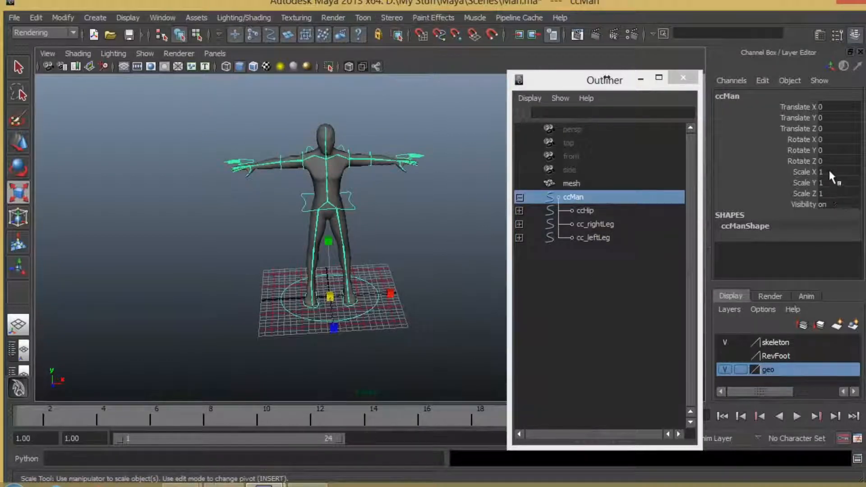
{"action": "left_click_drag", "start_coordinate": [370, 335], "coordinate": [478, 331], "text": "alt"}
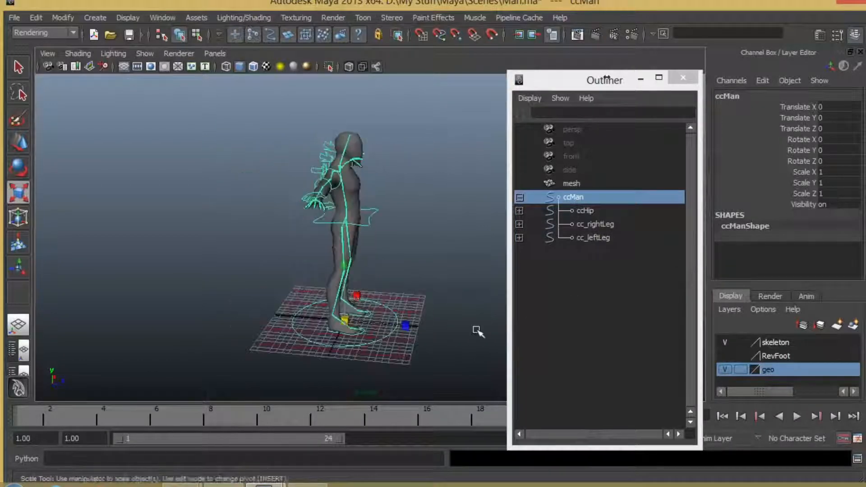
{"action": "right_click_drag", "start_coordinate": [478, 331], "coordinate": [336, 327], "text": "alt"}
{"action": "left_click_drag", "start_coordinate": [246, 323], "coordinate": [151, 317], "text": "alt"}
{"action": "right_click_drag", "start_coordinate": [151, 317], "coordinate": [340, 325], "text": "alt"}
{"action": "middle_click_drag", "start_coordinate": [352, 293], "coordinate": [354, 271], "text": "alt"}
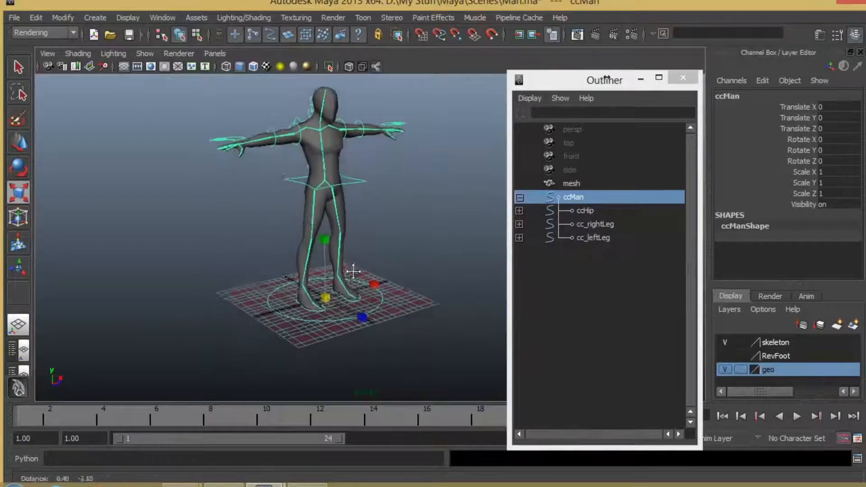
{"action": "left_click_drag", "start_coordinate": [329, 287], "coordinate": [323, 271], "text": "alt"}
{"action": "right_click_drag", "start_coordinate": [325, 275], "coordinate": [423, 295], "text": "alt"}
{"action": "middle_click_drag", "start_coordinate": [375, 308], "coordinate": [392, 289], "text": "alt"}
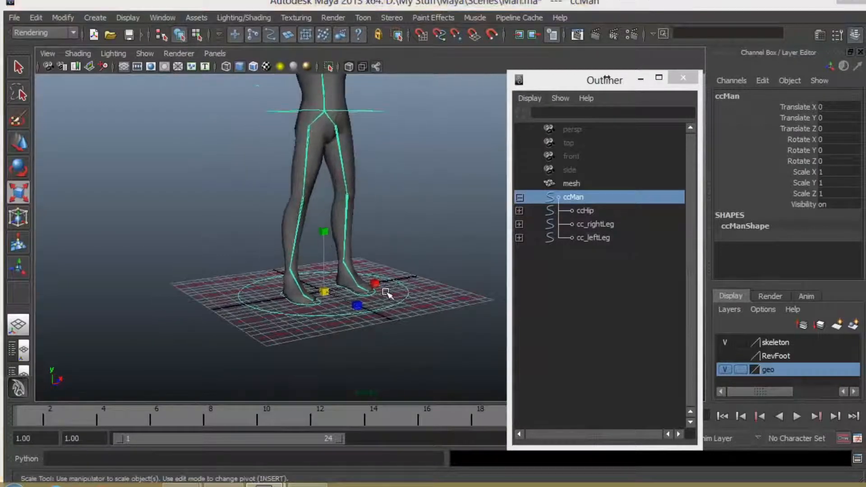
{"action": "key", "text": "space"}
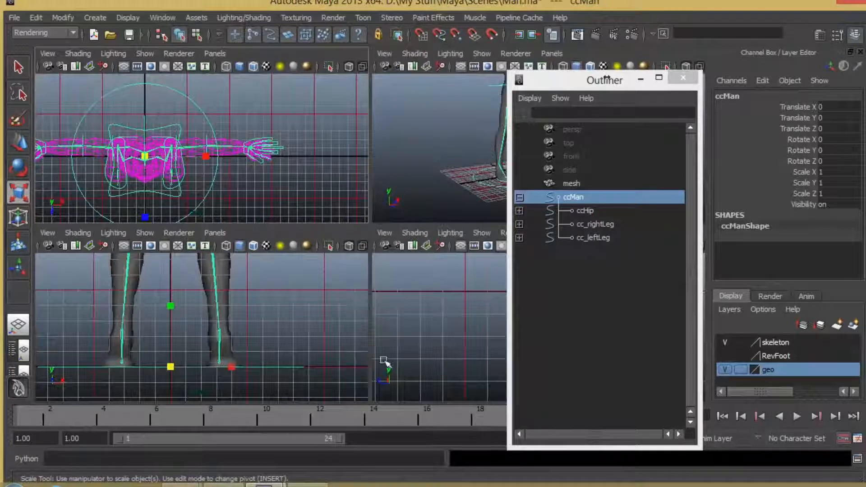
Examine the ccMan circle, feet and leg skeleton in the front view, up to the full figure
{"action": "key", "text": "space"}
{"action": "right_click_drag", "start_coordinate": [418, 288], "coordinate": [215, 255], "text": "alt"}
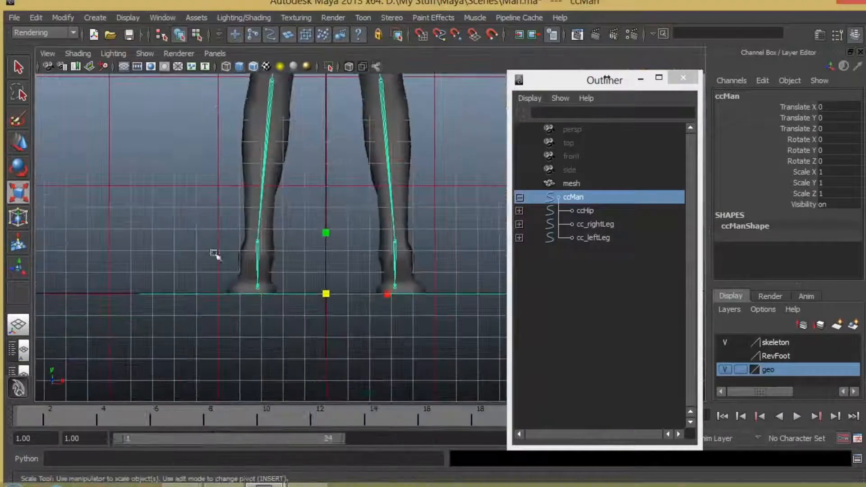
{"action": "middle_click_drag", "start_coordinate": [356, 208], "coordinate": [278, 313], "text": "alt"}
{"action": "right_click_drag", "start_coordinate": [279, 312], "coordinate": [216, 296], "text": "alt"}
{"action": "middle_click_drag", "start_coordinate": [284, 292], "coordinate": [297, 221], "text": "alt"}
{"action": "right_click_drag", "start_coordinate": [297, 221], "coordinate": [236, 232], "text": "alt"}
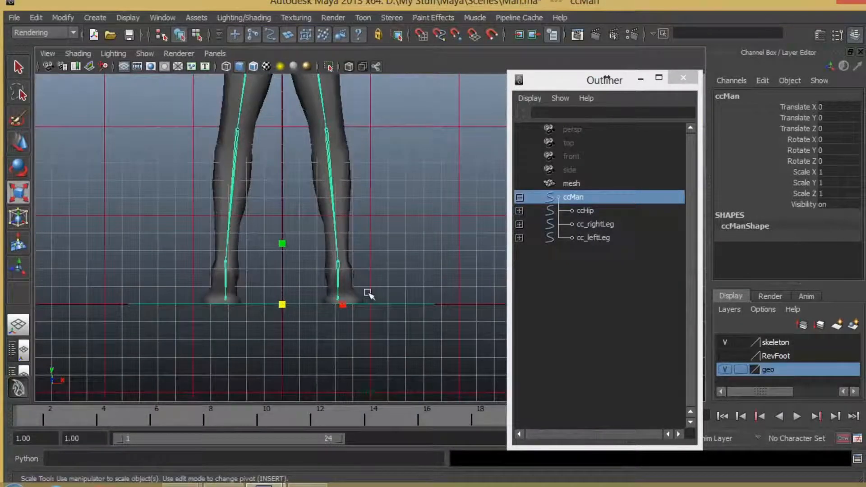
{"action": "middle_click_drag", "start_coordinate": [396, 288], "coordinate": [407, 328], "text": "alt"}
{"action": "right_click_drag", "start_coordinate": [406, 328], "coordinate": [128, 235], "text": "alt"}
{"action": "middle_click_drag", "start_coordinate": [335, 245], "coordinate": [328, 270], "text": "alt"}
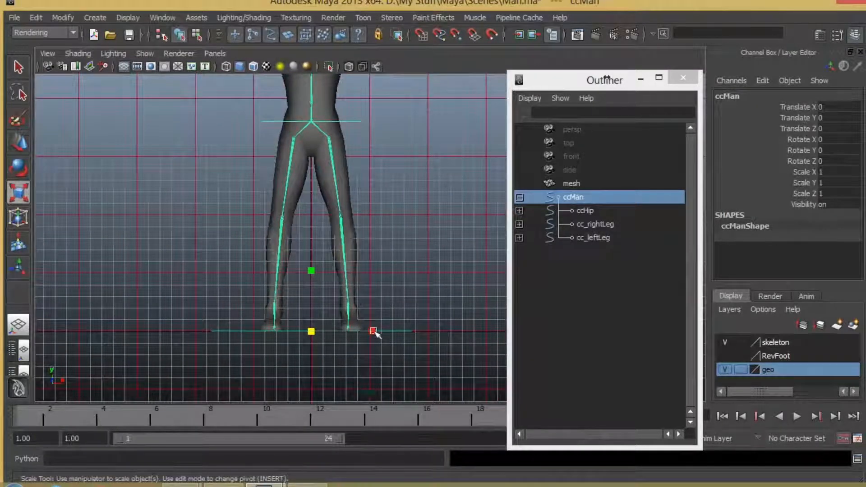
{"action": "middle_click_drag", "start_coordinate": [409, 341], "coordinate": [410, 390], "text": "alt"}
{"action": "right_click_drag", "start_coordinate": [411, 390], "coordinate": [365, 329], "text": "alt"}
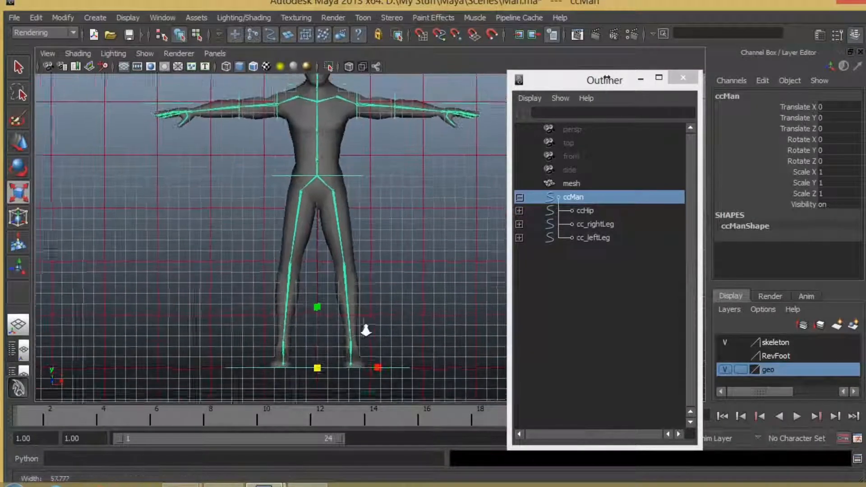
{"action": "middle_click_drag", "start_coordinate": [359, 314], "coordinate": [356, 298], "text": "alt"}
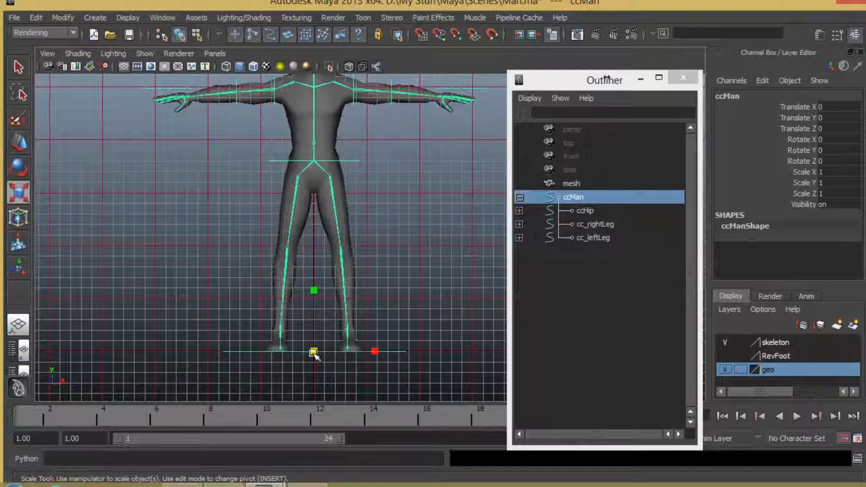
Test scaling the whole character down uniformly to about 0.208 with ccMan and check it in the perspective view
{"action": "left_click_drag", "start_coordinate": [314, 352], "coordinate": [131, 433]}
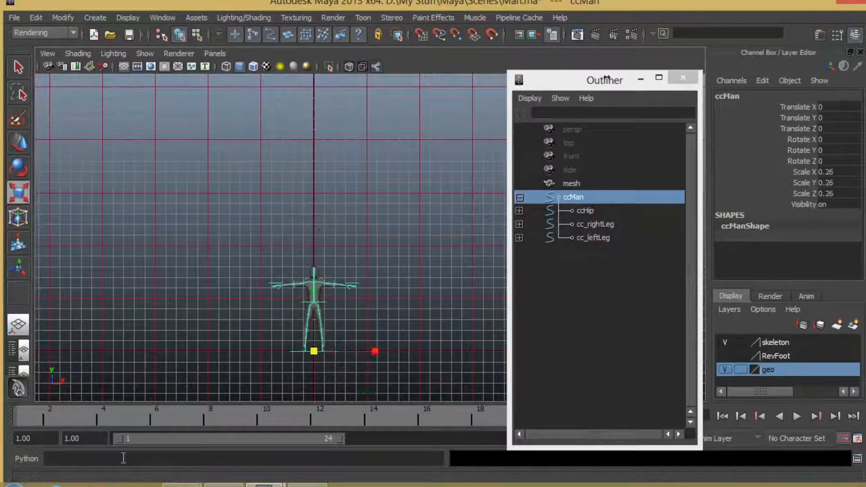
{"action": "left_click_drag", "start_coordinate": [317, 353], "coordinate": [290, 357]}
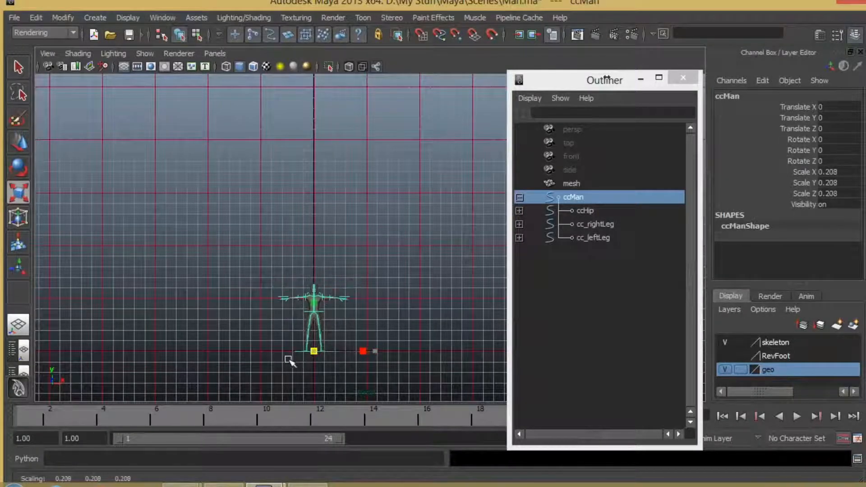
{"action": "key", "text": "space"}
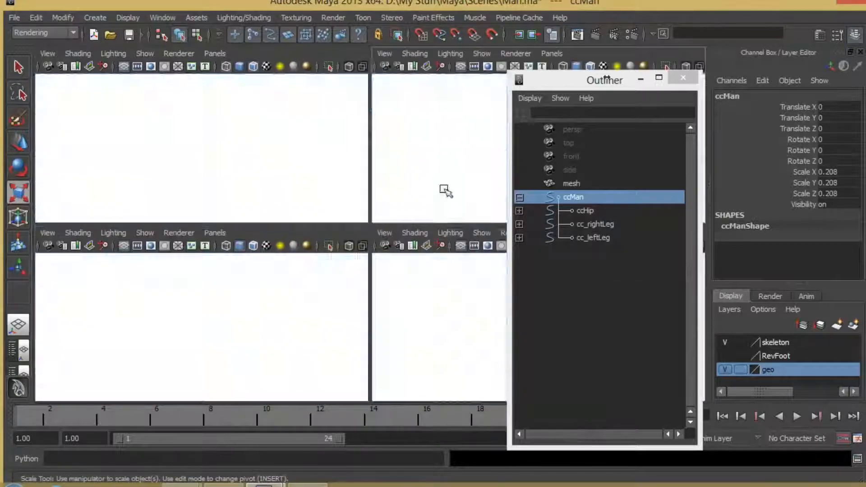
{"action": "key", "text": "space"}
{"action": "right_click_drag", "start_coordinate": [392, 256], "coordinate": [632, 226], "text": "alt"}
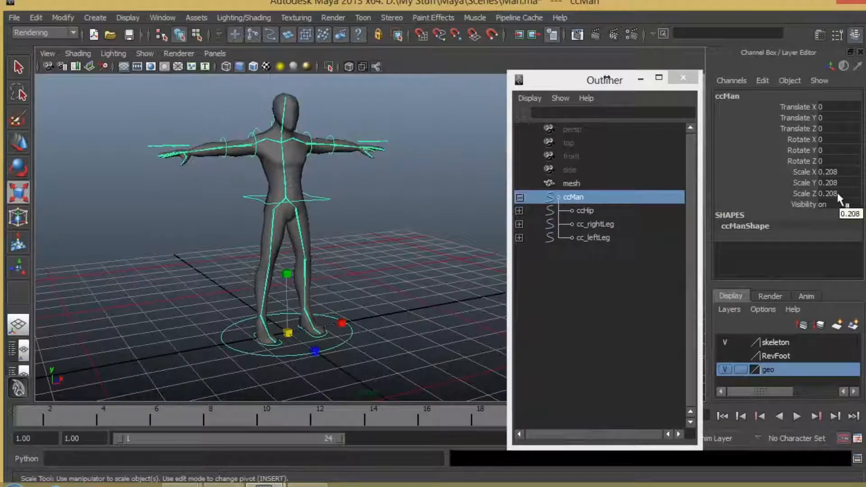
{"action": "left_click_drag", "start_coordinate": [154, 291], "coordinate": [253, 296], "text": "alt"}
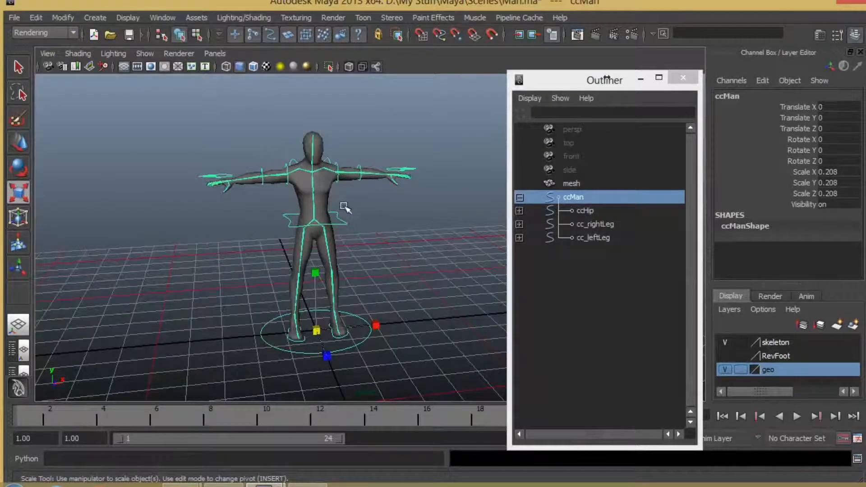
{"action": "left_click_drag", "start_coordinate": [344, 207], "coordinate": [276, 310], "text": "alt"}
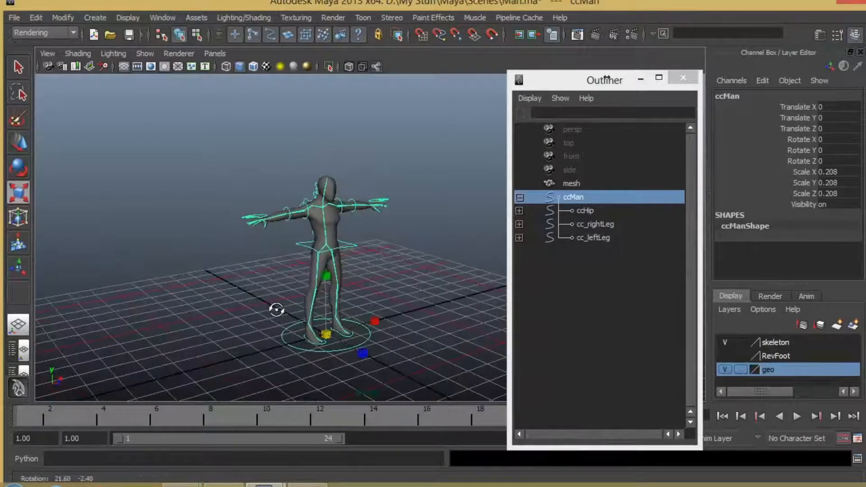
Reset ccMan's X, Y and Z scale to 1 and deselect the control
{"action": "left_click_drag", "start_coordinate": [843, 173], "coordinate": [844, 194]}
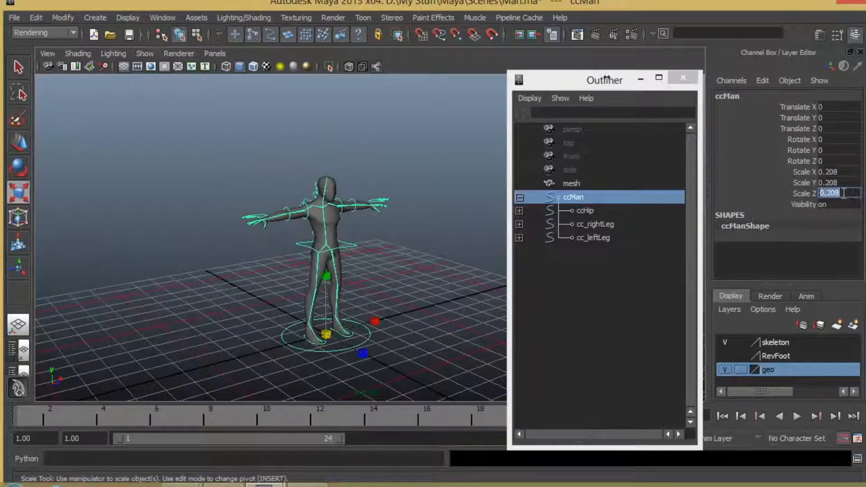
{"action": "type", "text": "1"}
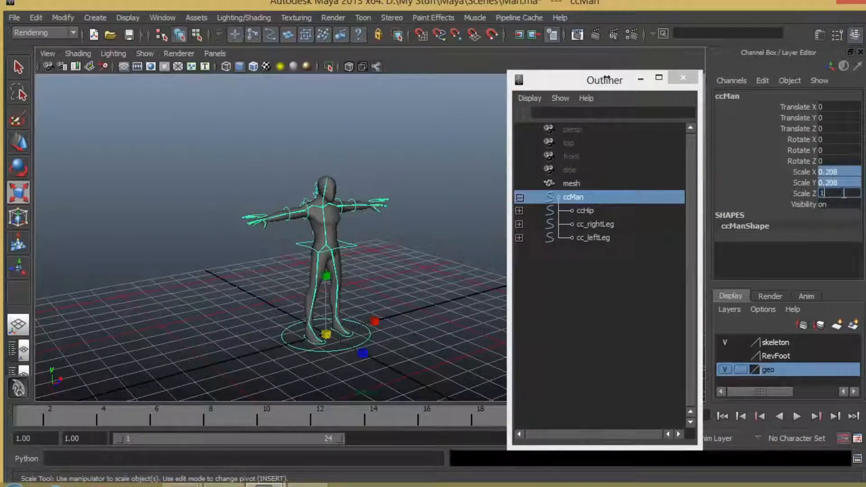
{"action": "key", "text": "Return"}
{"action": "right_click_drag", "start_coordinate": [354, 336], "coordinate": [99, 246], "text": "alt"}
{"action": "middle_click_drag", "start_coordinate": [415, 208], "coordinate": [401, 279], "text": "alt"}
{"action": "left_click", "coordinate": [402, 279]}
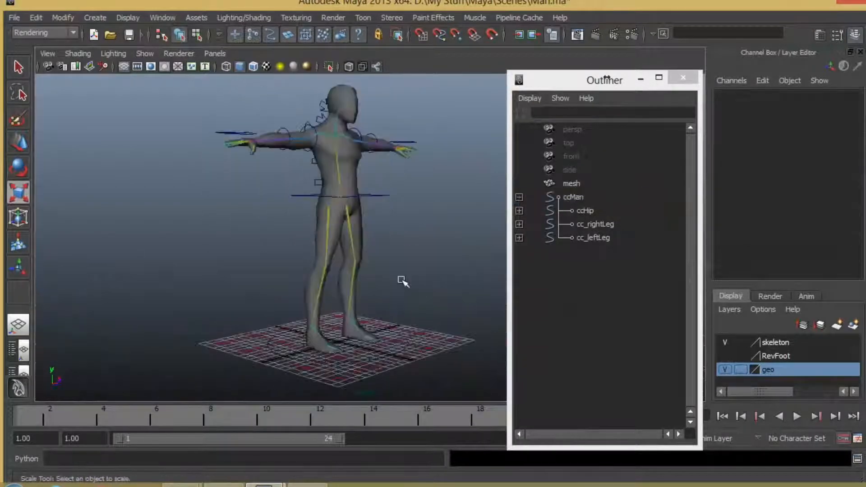
{"action": "left_click_drag", "start_coordinate": [425, 293], "coordinate": [339, 167], "text": "alt"}
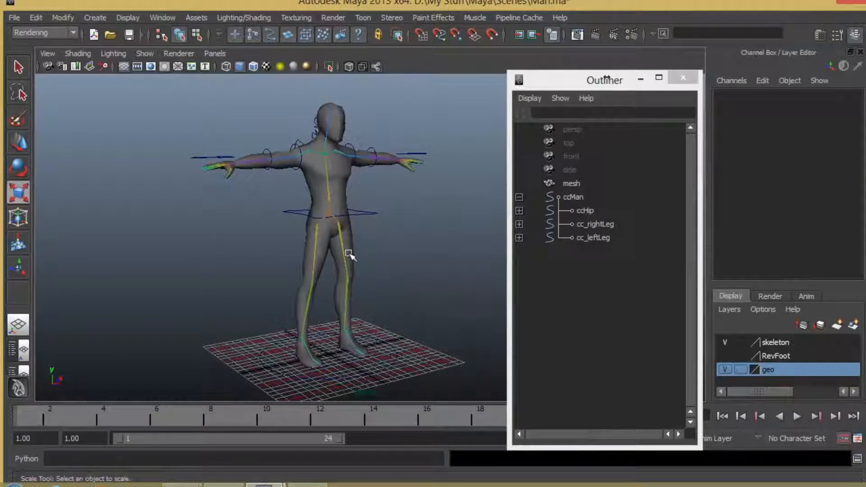
{"action": "left_click_drag", "start_coordinate": [349, 256], "coordinate": [401, 287], "text": "alt"}
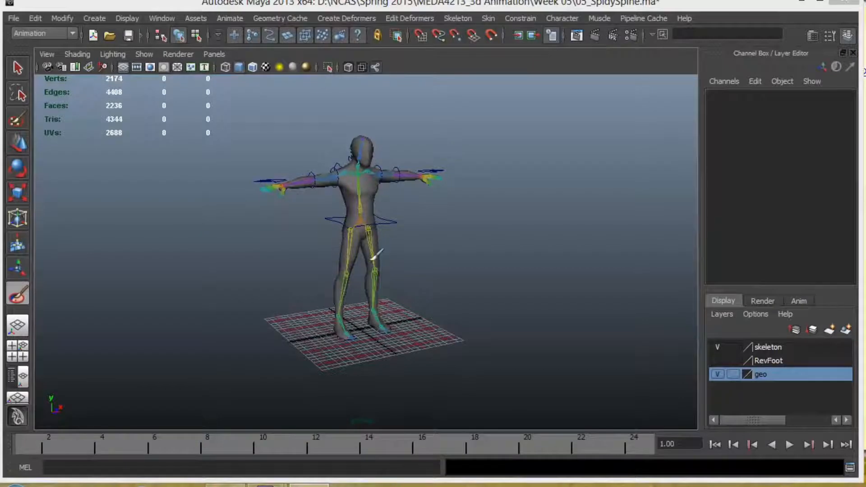
Select the hip joint jt_Hip and examine the skeleton inside the character
{"action": "right_click_drag", "start_coordinate": [382, 274], "coordinate": [427, 275], "text": "alt"}
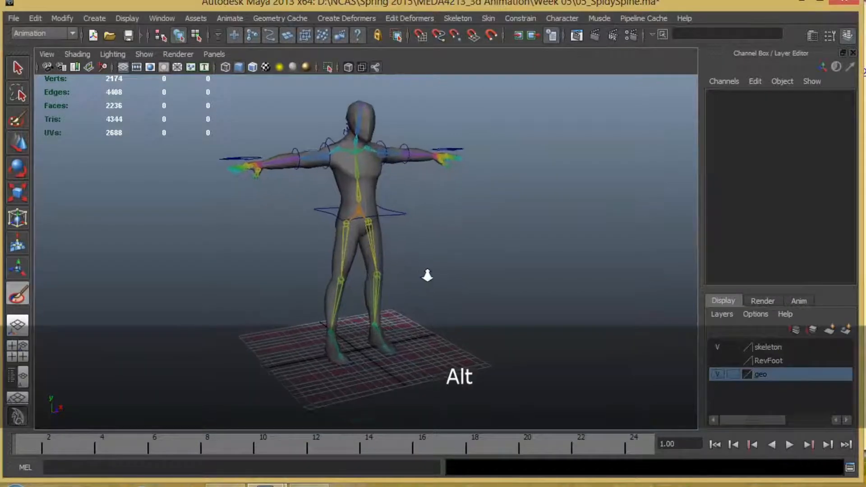
{"action": "middle_click_drag", "start_coordinate": [427, 275], "coordinate": [427, 283], "text": "alt"}
{"action": "key", "text": "w"}
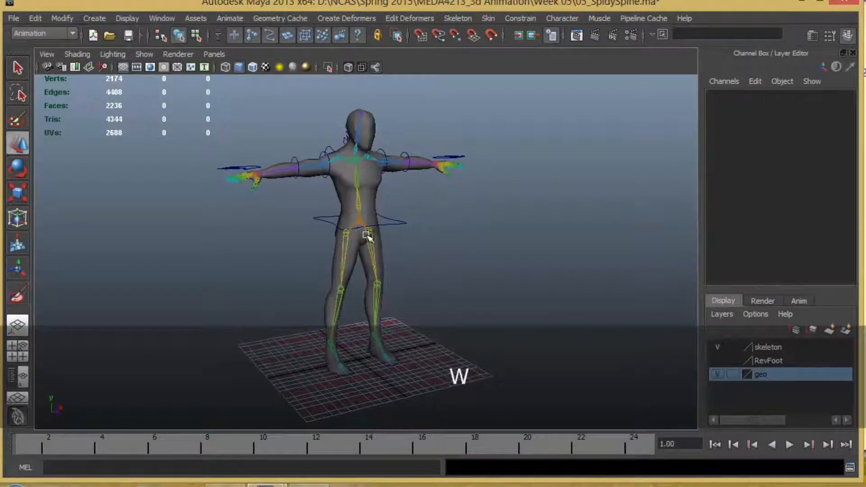
{"action": "left_click", "coordinate": [359, 220]}
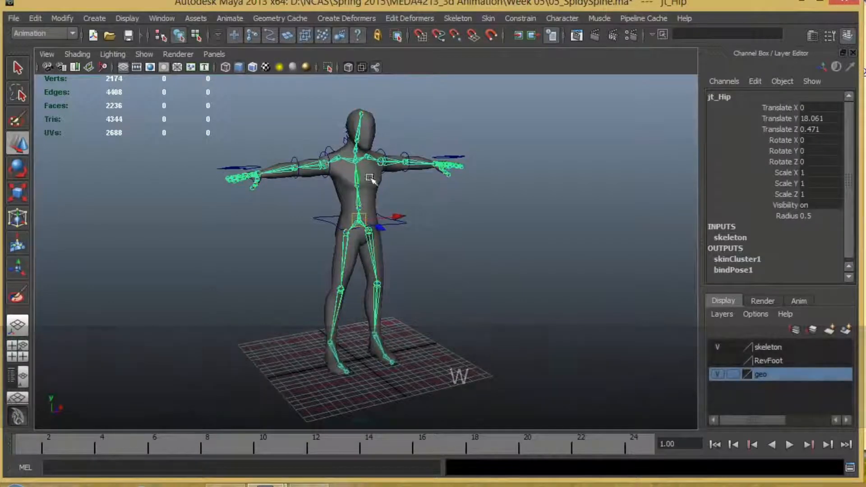
{"action": "left_click_drag", "start_coordinate": [408, 305], "coordinate": [389, 265], "text": "alt"}
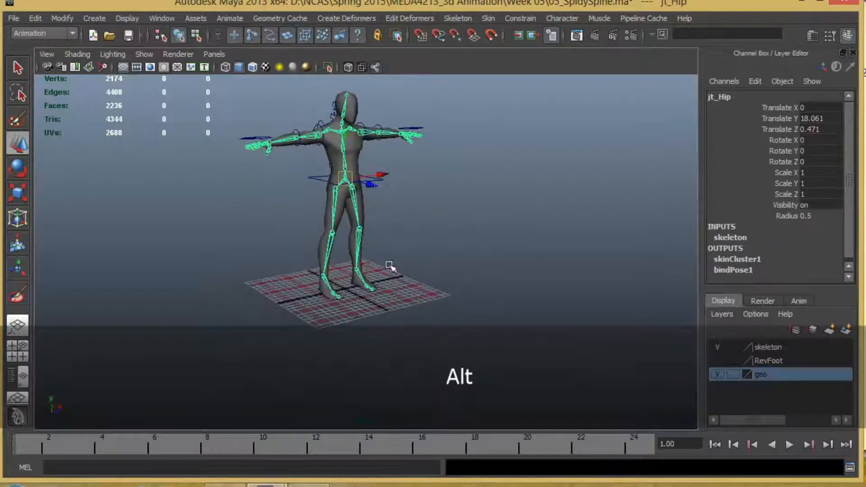
{"action": "left_click_drag", "start_coordinate": [354, 182], "coordinate": [361, 224], "text": "alt"}
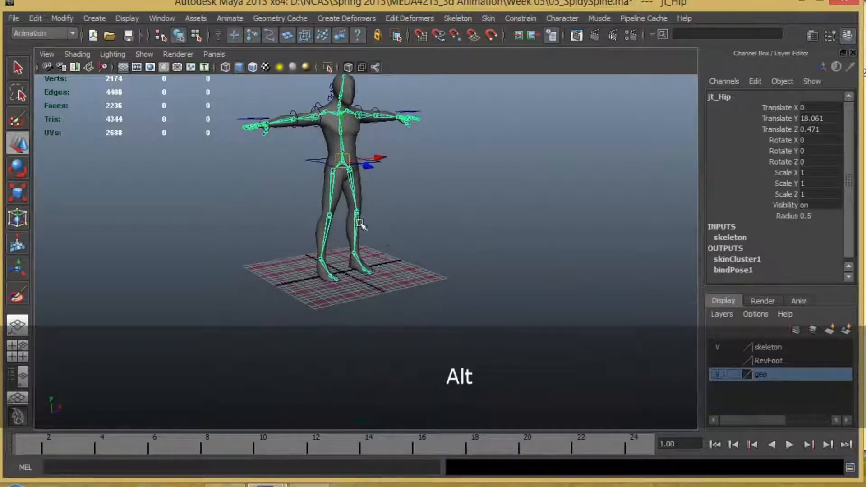
Create a polygon cylinder at the origin and set its height subdivisions to 20
{"action": "left_click", "coordinate": [94, 18]}
{"action": "mouse_move", "coordinate": [110, 39]}
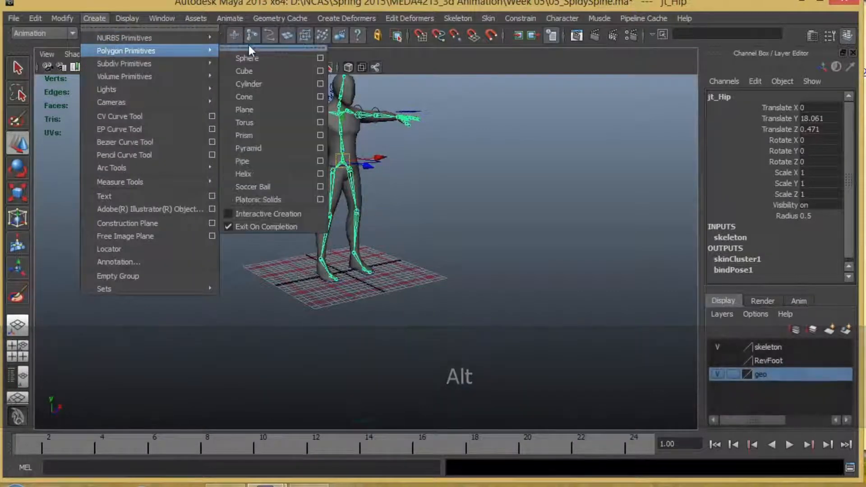
{"action": "left_click", "coordinate": [257, 83]}
{"action": "left_click_drag", "start_coordinate": [360, 244], "coordinate": [350, 245], "text": "alt"}
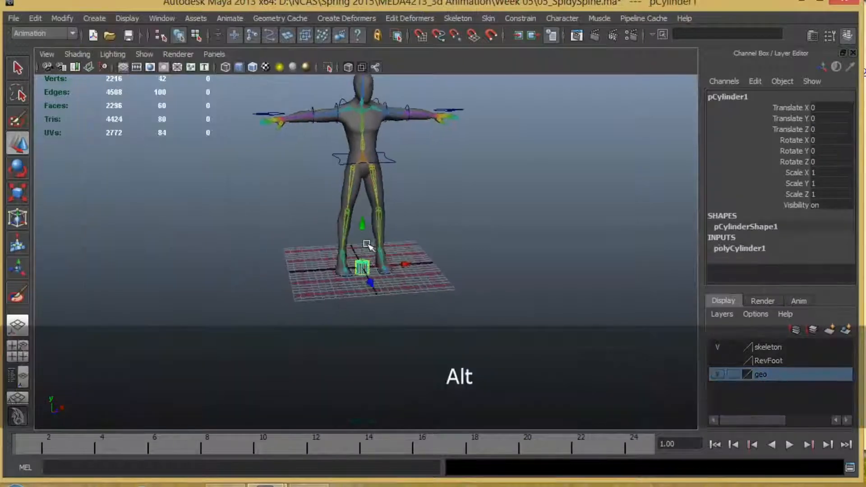
{"action": "scroll", "coordinate": [785, 269], "scroll_direction": "down", "scroll_amount": 2}
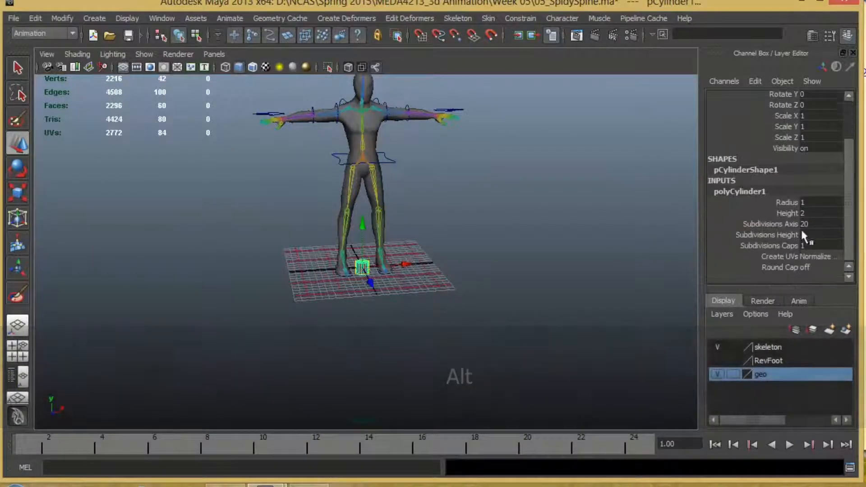
{"action": "left_click", "coordinate": [775, 235]}
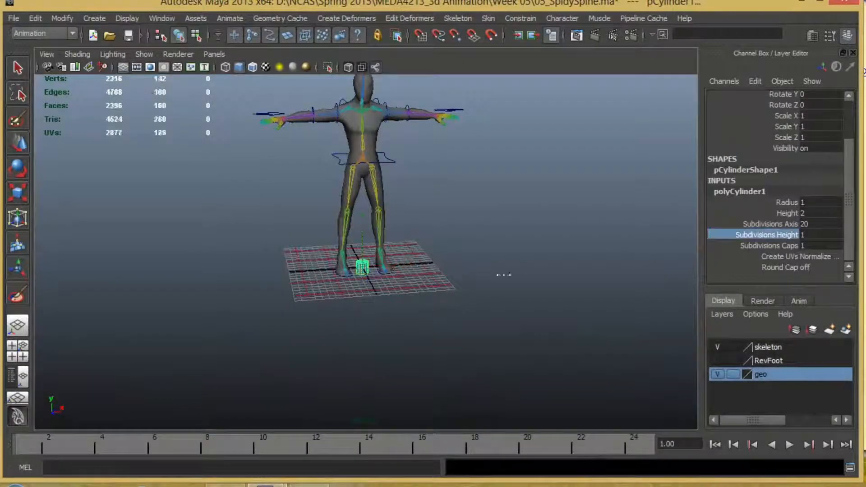
{"action": "middle_click_drag", "start_coordinate": [503, 274], "coordinate": [572, 276]}
{"action": "middle_click_drag", "start_coordinate": [517, 267], "coordinate": [498, 266]}
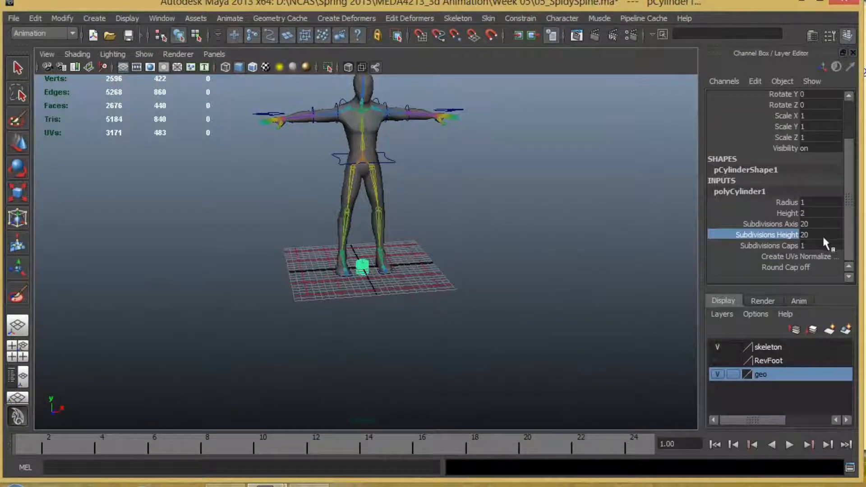
Stretch the cylinder to a Y scale of about 6.4 and move it along Z to stand in front of the character
{"action": "left_click_drag", "start_coordinate": [338, 286], "coordinate": [455, 282], "text": "alt"}
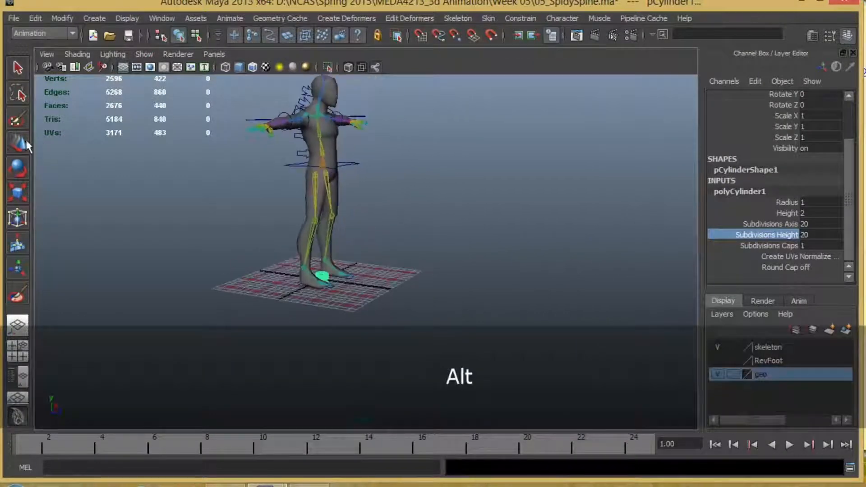
{"action": "key", "text": "e"}
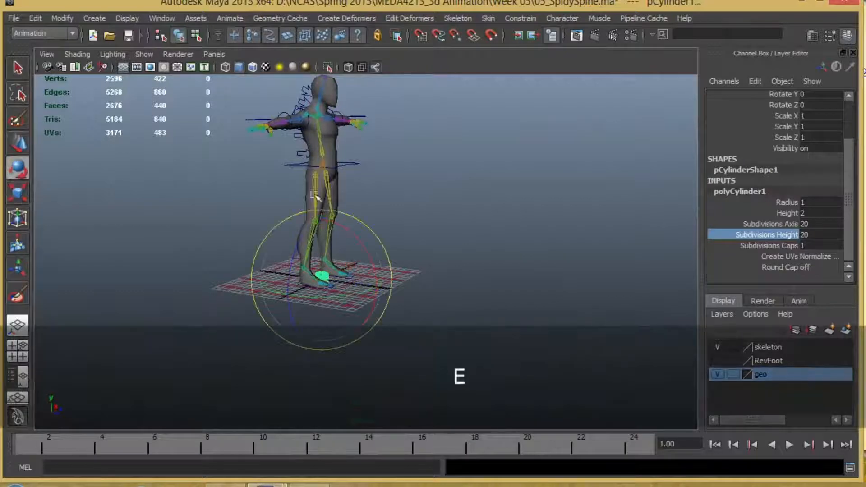
{"action": "key", "text": "r"}
{"action": "left_click_drag", "start_coordinate": [321, 221], "coordinate": [320, 205]}
{"action": "key", "text": "w"}
{"action": "left_click_drag", "start_coordinate": [363, 283], "coordinate": [313, 296]}
Draw a three-joint chain down the cylinder's centre in the side view, with joints at its upper end, middle and lower end
{"action": "key", "text": "space"}
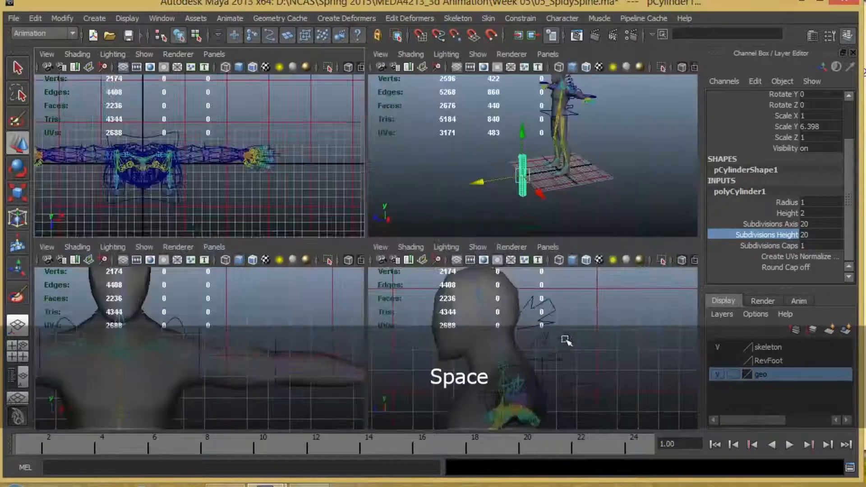
{"action": "key", "text": "space"}
{"action": "key", "text": "f"}
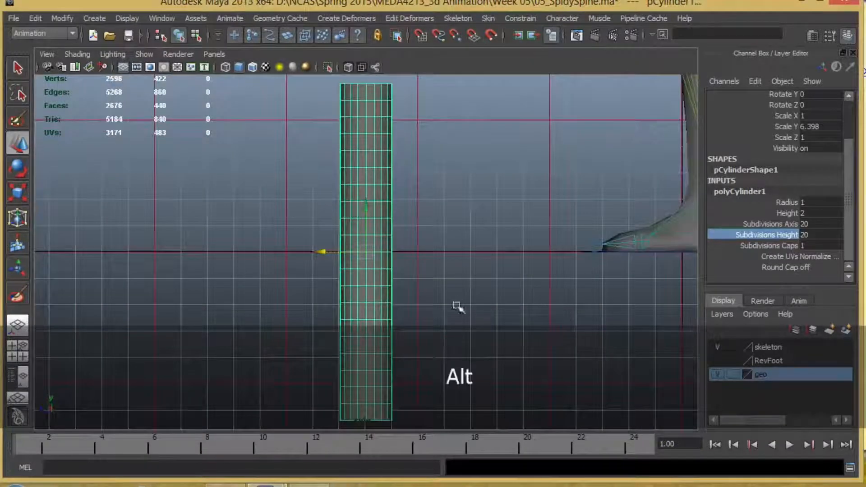
{"action": "middle_click_drag", "start_coordinate": [459, 306], "coordinate": [462, 198], "text": "alt"}
{"action": "left_click", "coordinate": [459, 18]}
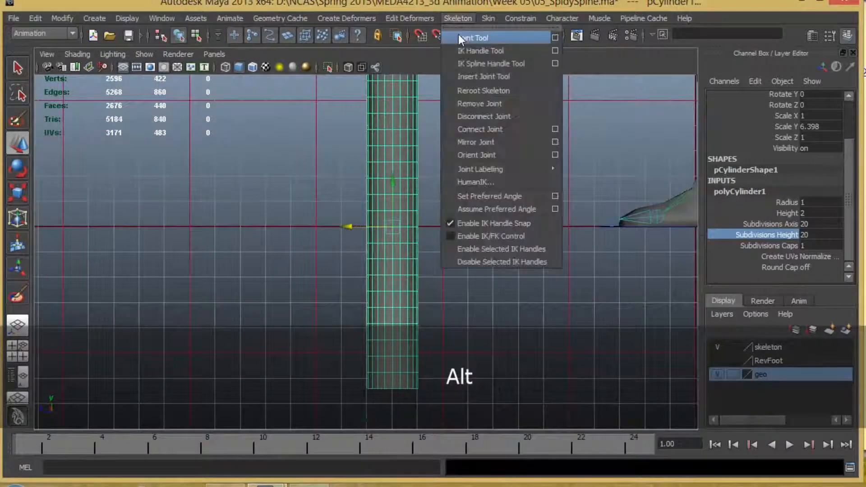
{"action": "left_click", "coordinate": [458, 35]}
{"action": "scroll", "coordinate": [444, 219], "scroll_direction": "down", "scroll_amount": 1}
{"action": "right_click_drag", "start_coordinate": [444, 218], "coordinate": [380, 180], "text": "alt"}
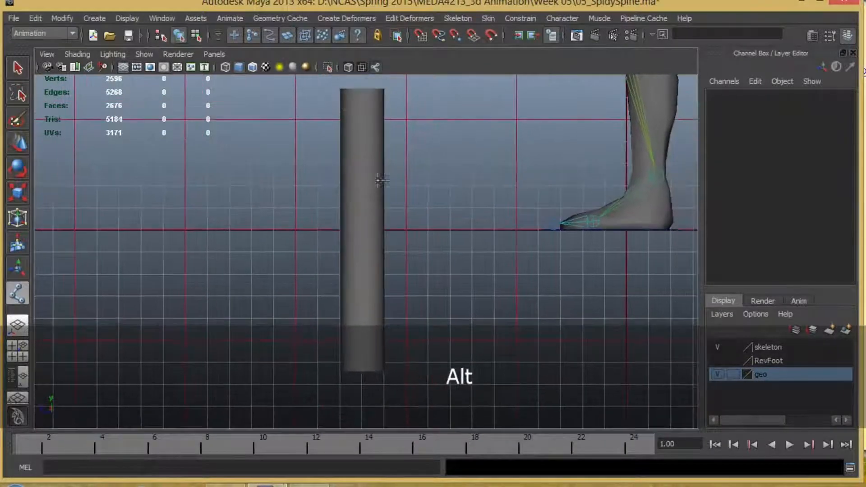
{"action": "left_click", "coordinate": [359, 90]}
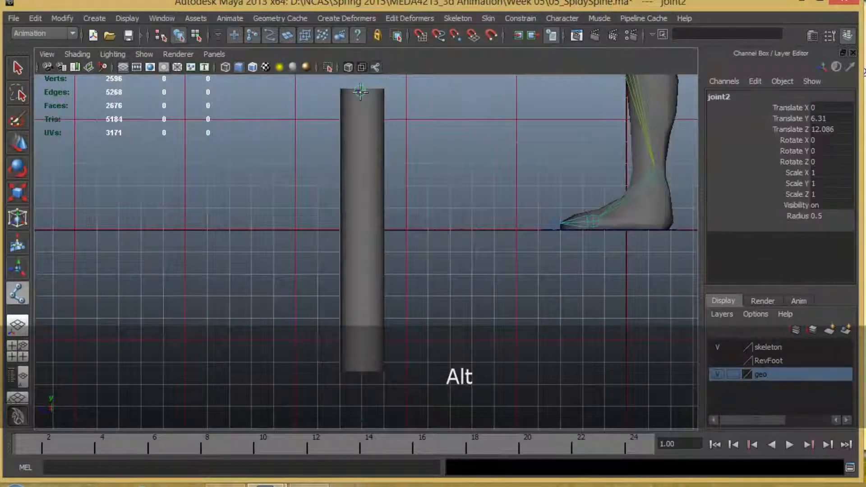
{"action": "left_click", "coordinate": [360, 229]}
{"action": "left_click", "coordinate": [362, 367]}
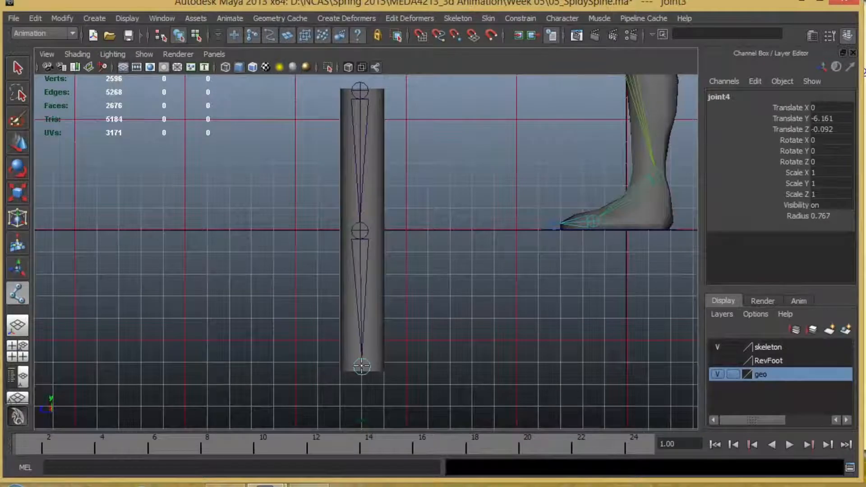
{"action": "key", "text": "Return"}
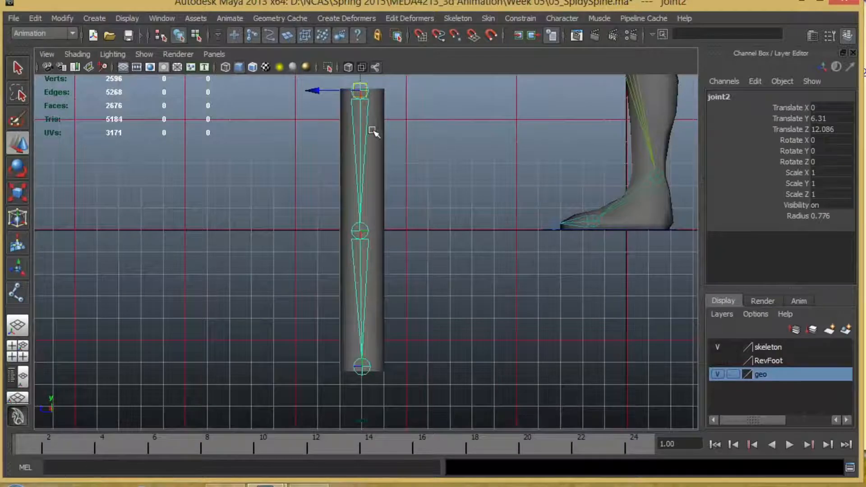
Smooth bind the cylinder to the three-joint chain inside it and clear the selection
{"action": "left_click", "coordinate": [340, 102], "text": "shift"}
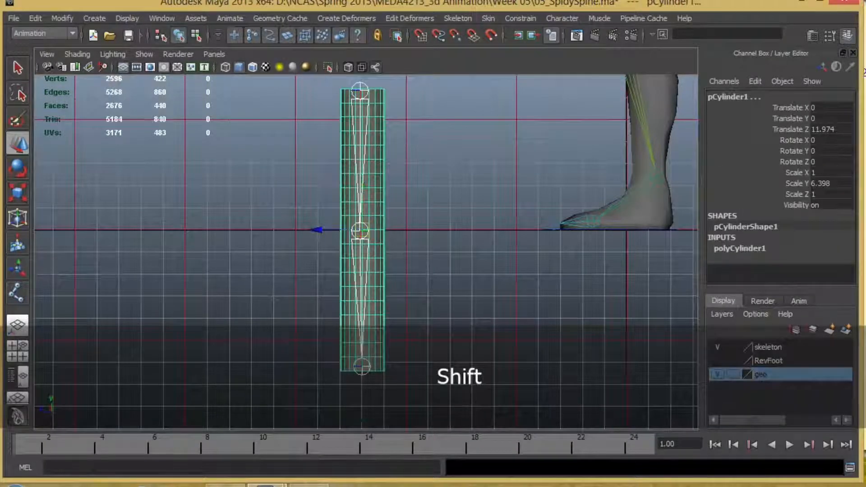
{"action": "left_click", "coordinate": [488, 19]}
{"action": "mouse_move", "coordinate": [499, 38]}
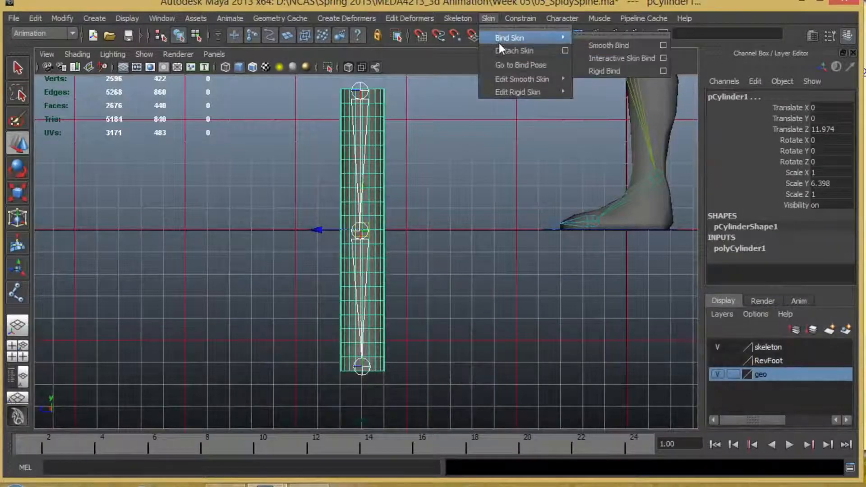
{"action": "left_click", "coordinate": [609, 40]}
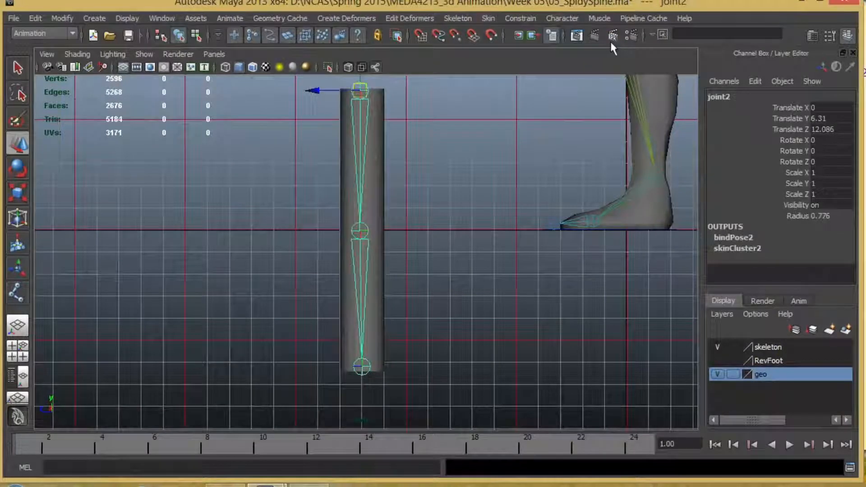
{"action": "left_click", "coordinate": [450, 157]}
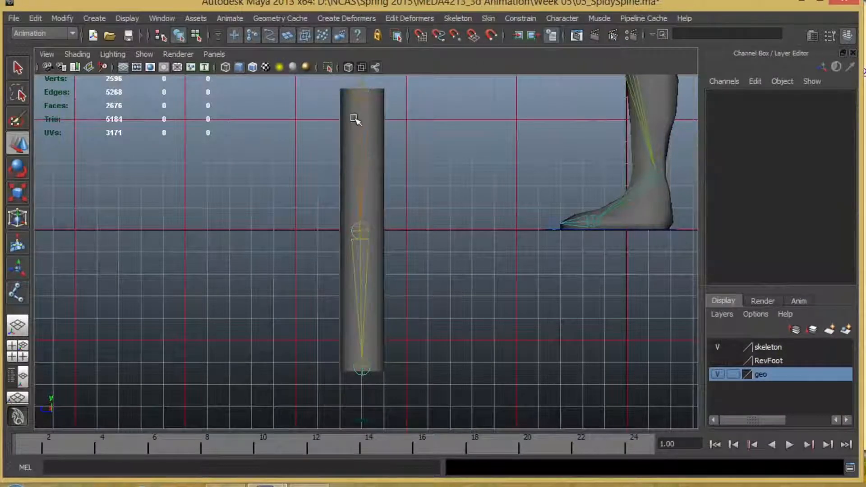
Rotate the middle joint about -55 degrees around Z to test the cylinder's bend, and undo the rotation
{"action": "left_click", "coordinate": [362, 237]}
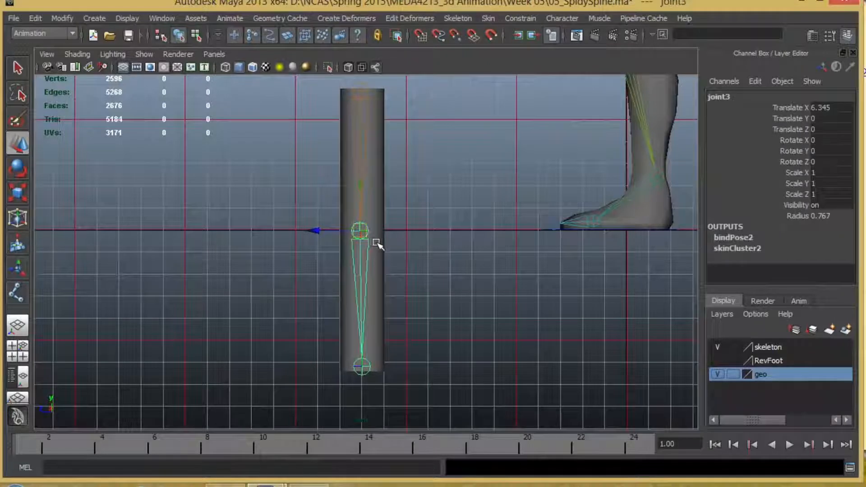
{"action": "key", "text": "e"}
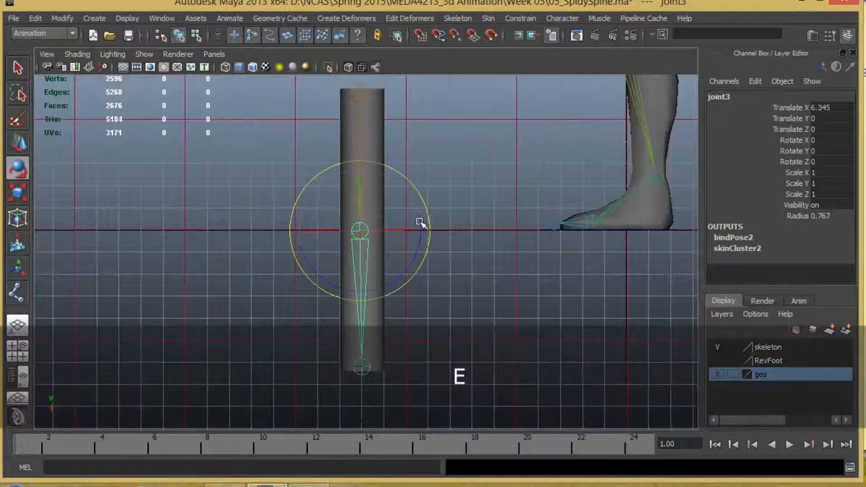
{"action": "left_click_drag", "start_coordinate": [420, 222], "coordinate": [291, 272]}
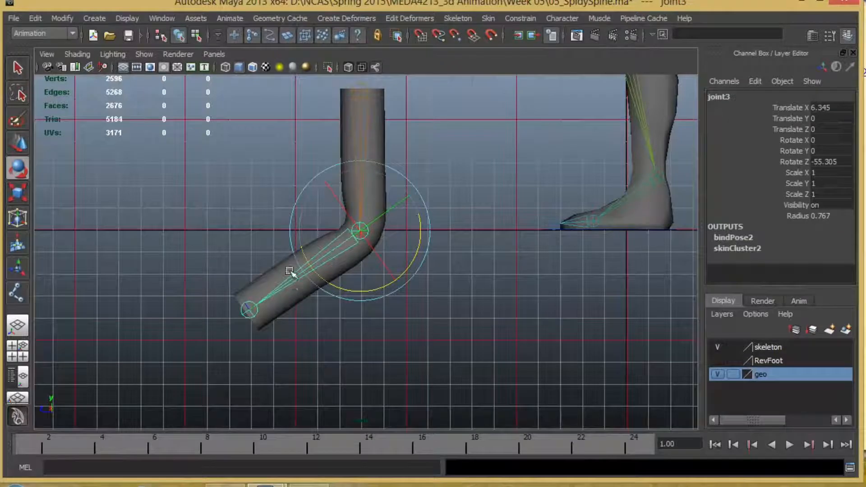
{"action": "key", "text": "ctrl+z"}
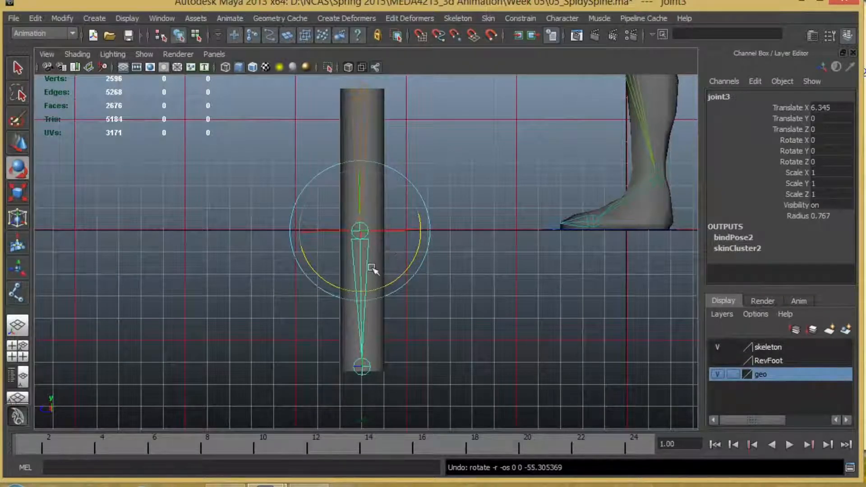
Rotate the upper joint and the middle joint in turn to test the skin deformation, undoing each rotation
{"action": "left_click", "coordinate": [344, 83]}
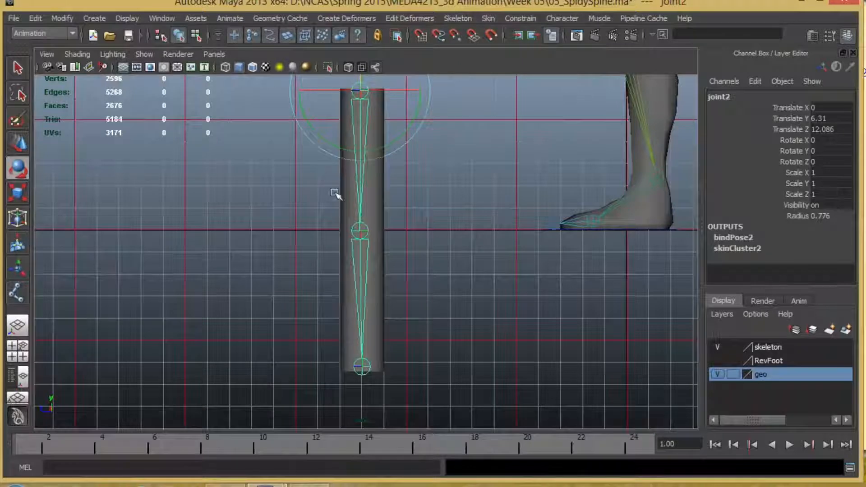
{"action": "left_click_drag", "start_coordinate": [413, 117], "coordinate": [412, 178]}
{"action": "key", "text": "ctrl+z"}
{"action": "left_click", "coordinate": [360, 231]}
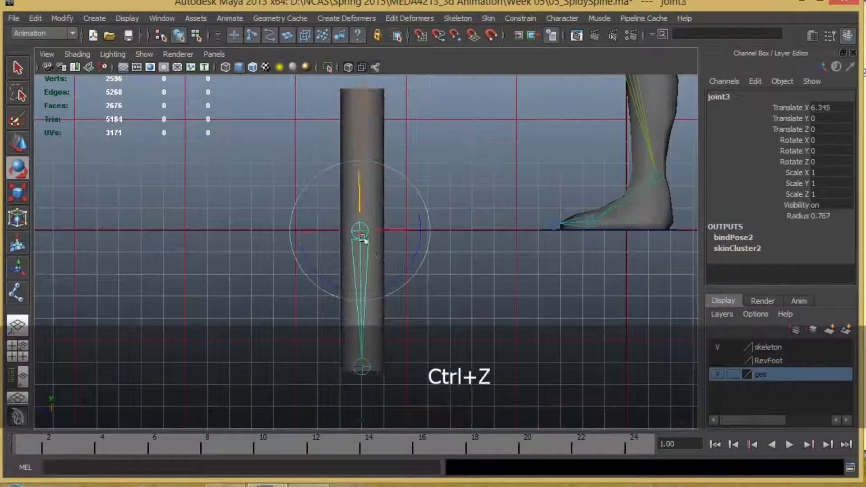
{"action": "left_click_drag", "start_coordinate": [420, 226], "coordinate": [426, 267]}
{"action": "key", "text": "ctrl+z"}
{"action": "key", "text": "ctrl+z"}
{"action": "key", "text": "ctrl+z"}
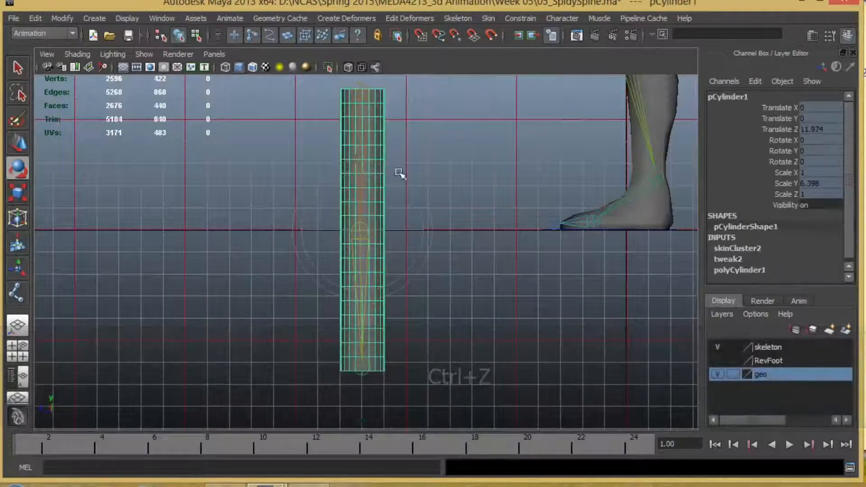
Open the Paint Skin Weights Tool with its settings for the selected cylinder
{"action": "left_click", "coordinate": [487, 18]}
{"action": "mouse_move", "coordinate": [499, 79]}
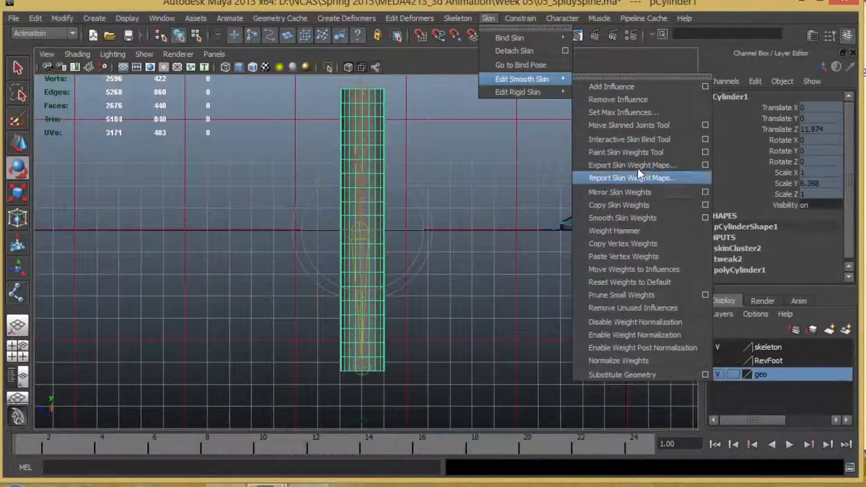
{"action": "left_click", "coordinate": [705, 152]}
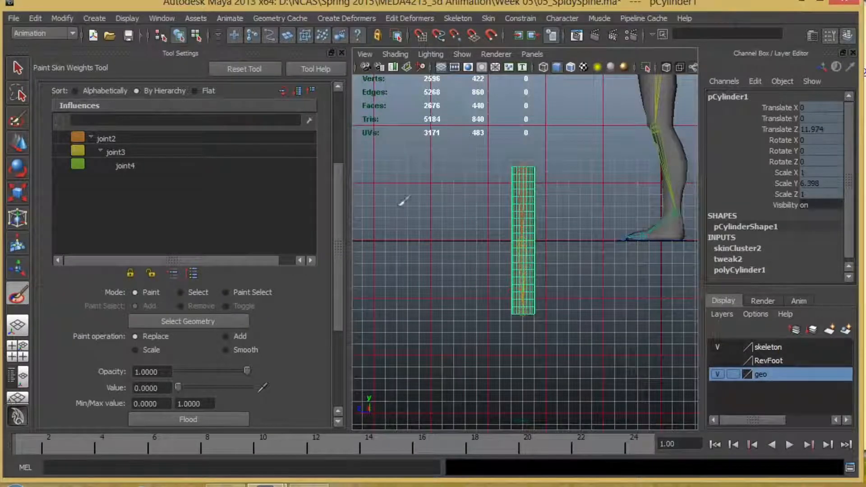
Examine the weight distribution of joint2, joint3 and joint4 on the cylinder, ending with joint3 as the active influence
{"action": "left_click", "coordinate": [109, 139]}
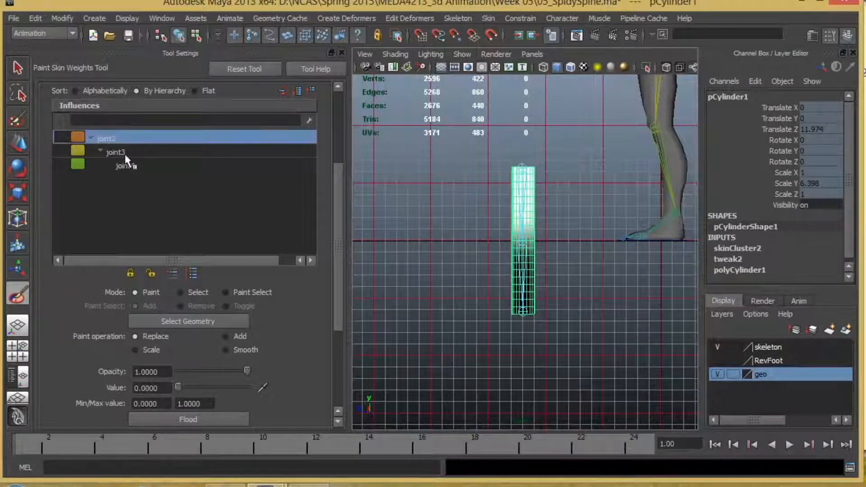
{"action": "left_click", "coordinate": [123, 152]}
{"action": "left_click", "coordinate": [128, 165]}
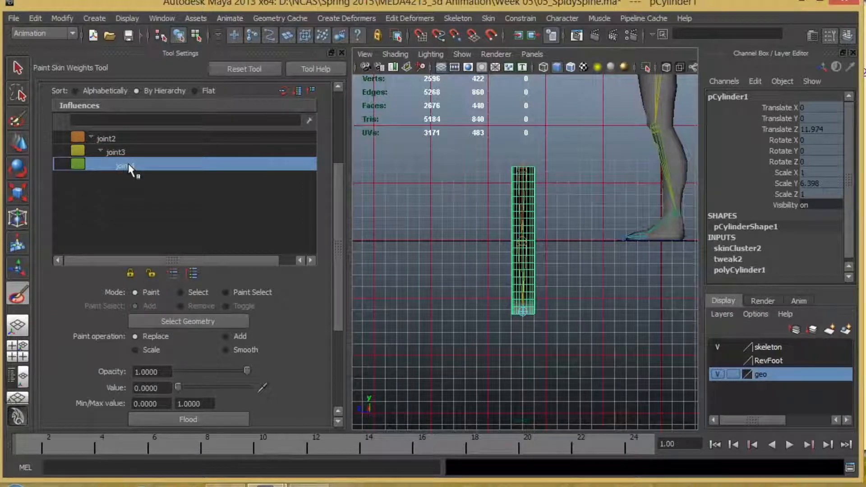
{"action": "left_click", "coordinate": [106, 138]}
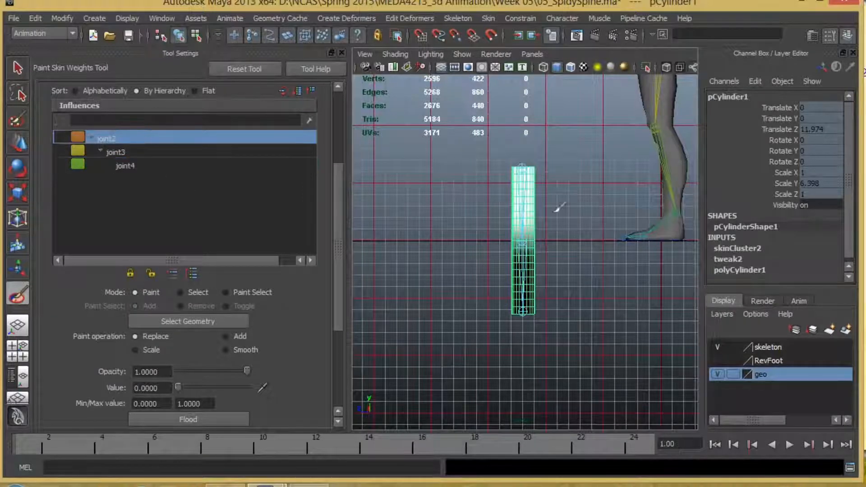
{"action": "right_click_drag", "start_coordinate": [472, 224], "coordinate": [629, 242], "text": "alt"}
{"action": "middle_click_drag", "start_coordinate": [560, 217], "coordinate": [554, 244], "text": "alt"}
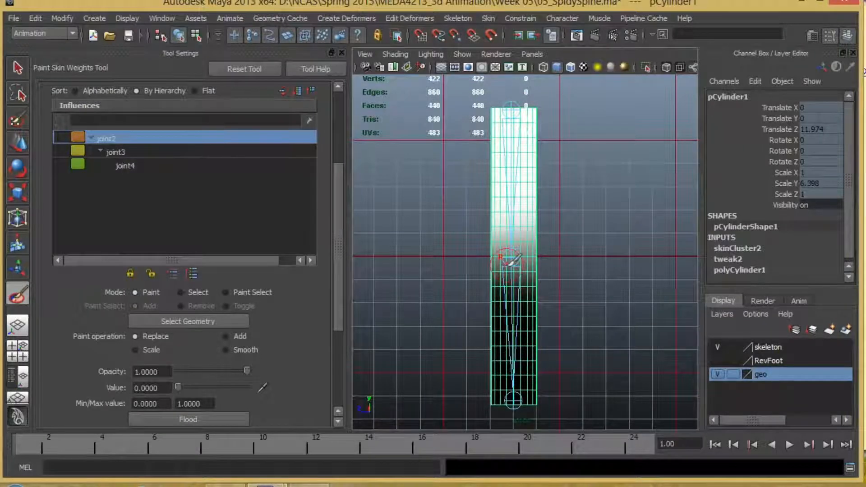
{"action": "left_click", "coordinate": [120, 151]}
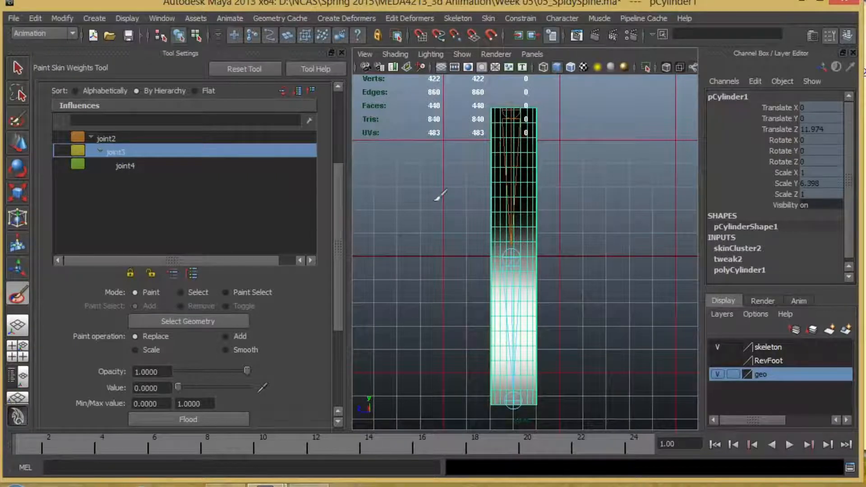
{"action": "left_click", "coordinate": [128, 167]}
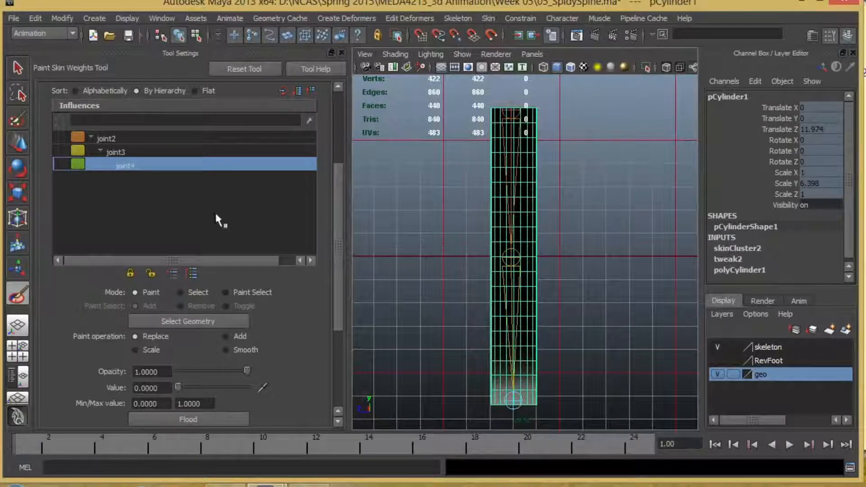
{"action": "left_click", "coordinate": [113, 153]}
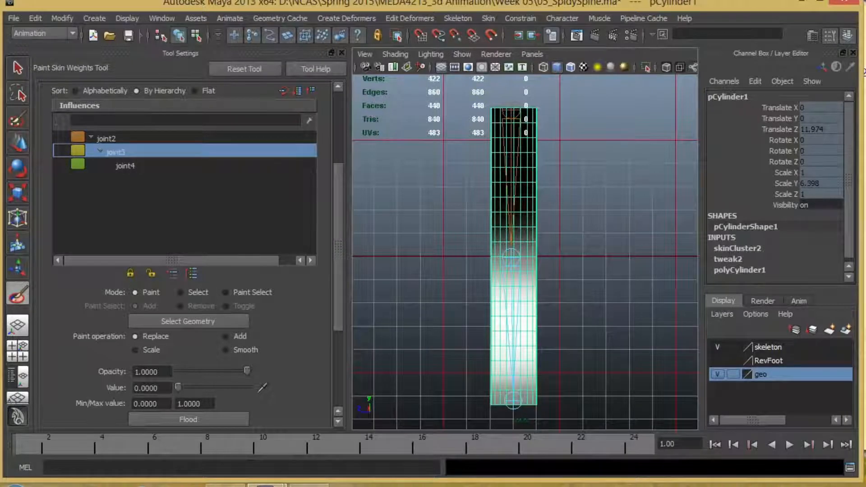
Paint joint3's weights in Replace mode on the cylinder's lower half, first with value 0 and over that with value 1
{"action": "mouse_move", "coordinate": [341, 281]}
{"action": "left_mouse_down"}
{"action": "mouse_move", "coordinate": [339, 332]}
{"action": "mouse_move", "coordinate": [340, 279]}
{"action": "left_mouse_up"}
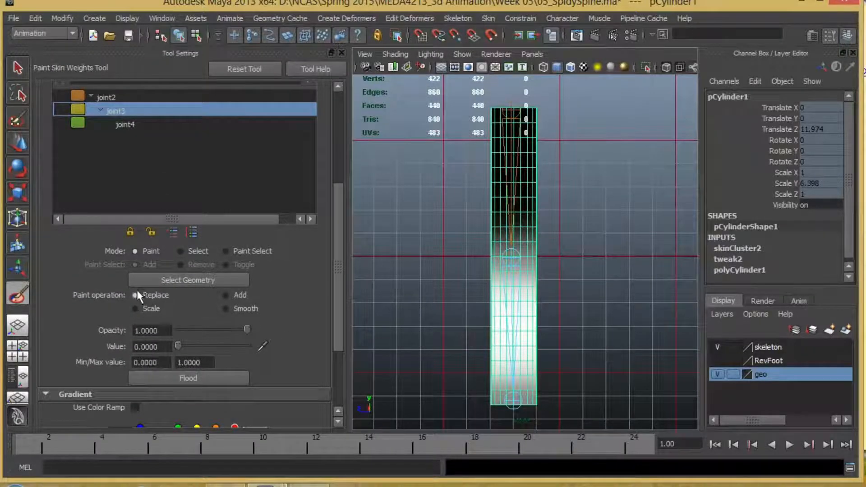
{"action": "double_click", "coordinate": [161, 346]}
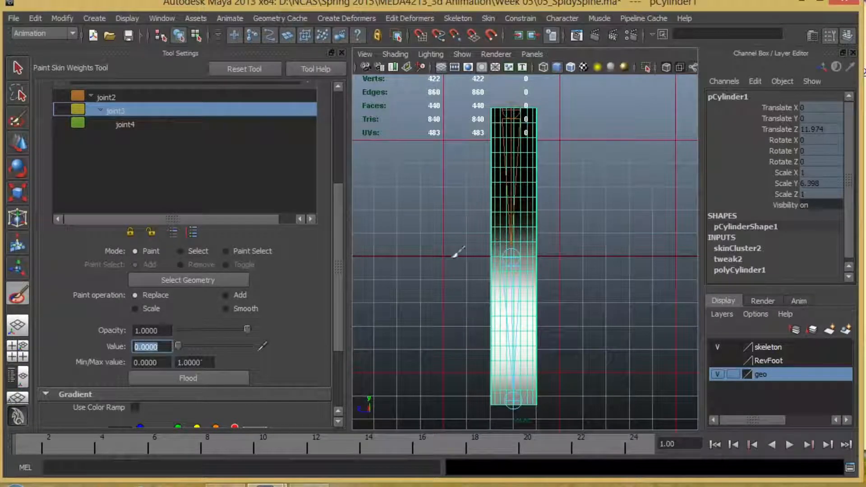
{"action": "left_click_drag", "start_coordinate": [518, 242], "coordinate": [518, 340]}
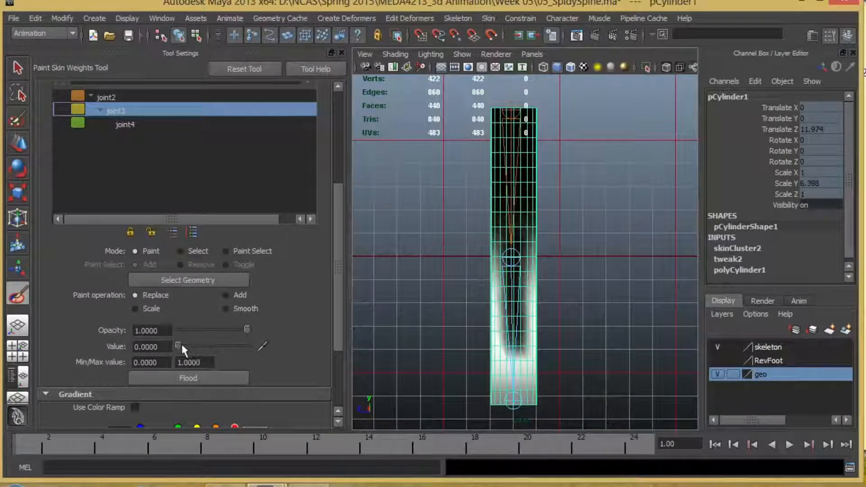
{"action": "left_click_drag", "start_coordinate": [179, 345], "coordinate": [290, 347]}
{"action": "mouse_move", "coordinate": [493, 338]}
{"action": "left_mouse_down"}
{"action": "mouse_move", "coordinate": [518, 338]}
{"action": "mouse_move", "coordinate": [514, 251]}
{"action": "mouse_move", "coordinate": [507, 299]}
{"action": "mouse_move", "coordinate": [515, 348]}
{"action": "mouse_move", "coordinate": [507, 265]}
{"action": "mouse_move", "coordinate": [516, 285]}
{"action": "mouse_move", "coordinate": [540, 283]}
{"action": "mouse_move", "coordinate": [519, 242]}
{"action": "mouse_move", "coordinate": [482, 250]}
{"action": "mouse_move", "coordinate": [523, 250]}
{"action": "left_mouse_up"}
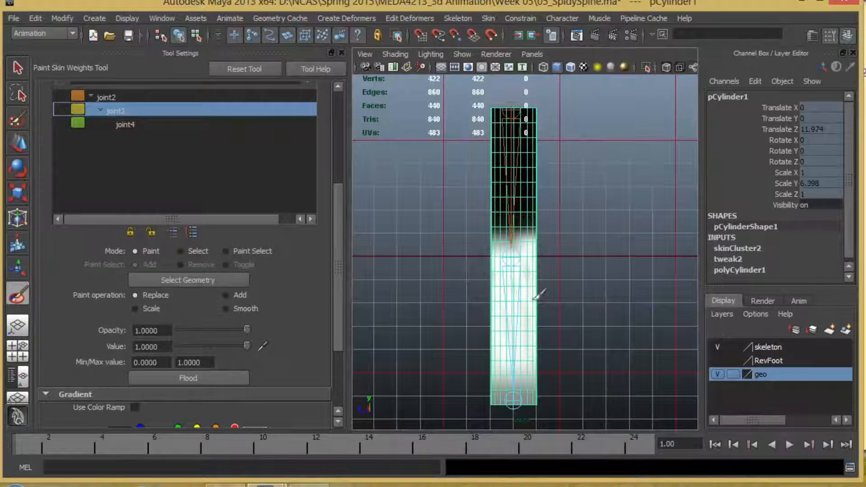
Rotate the middle joint about -69 degrees around Z to bend the cylinder's lower half
{"action": "left_click", "coordinate": [15, 142]}
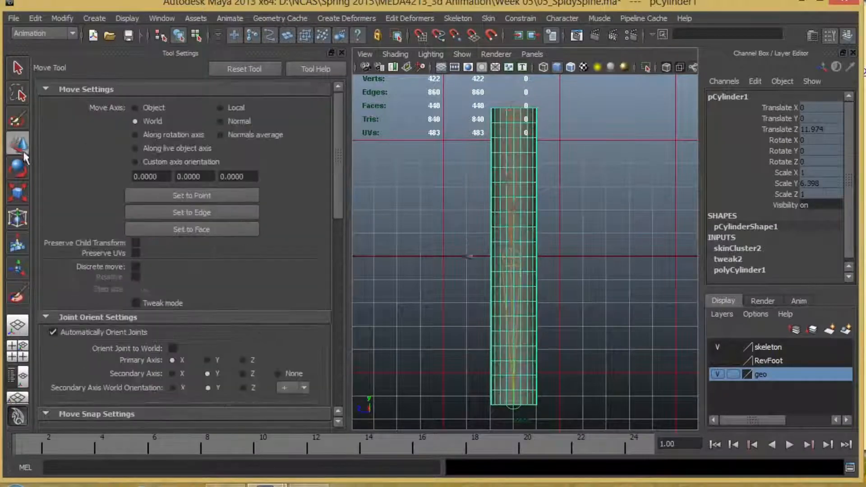
{"action": "left_click", "coordinate": [513, 267]}
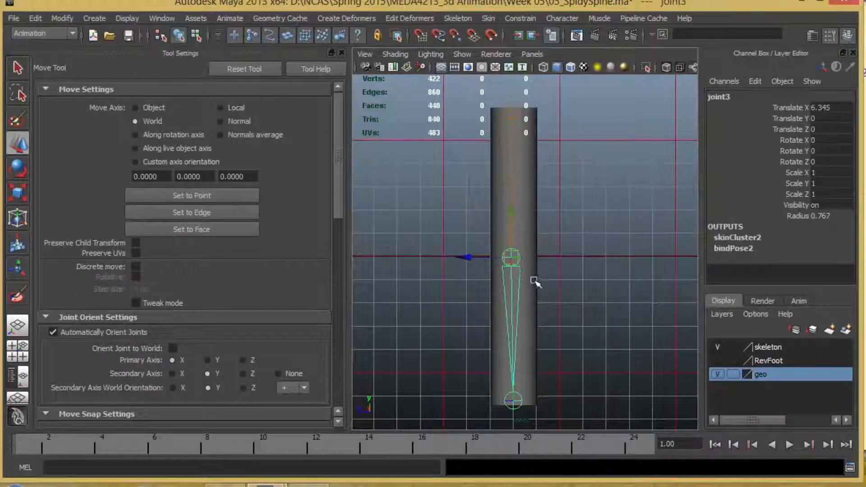
{"action": "key", "text": "e"}
{"action": "left_click_drag", "start_coordinate": [569, 274], "coordinate": [523, 337]}
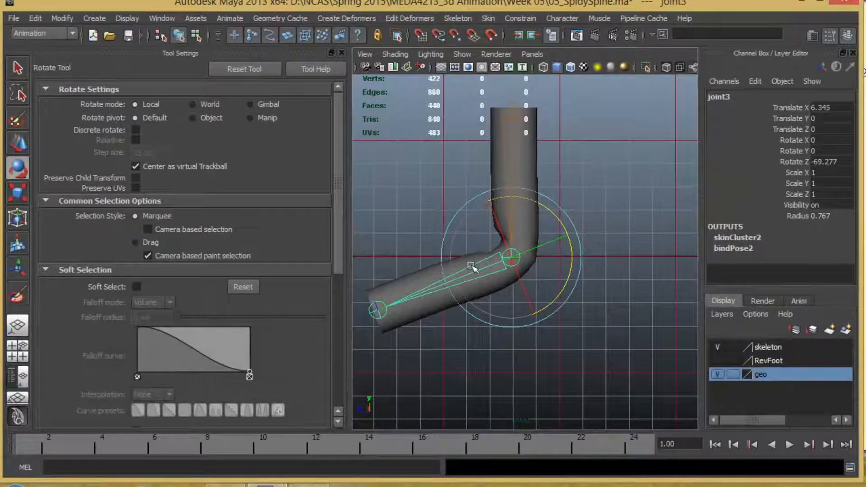
Select the bent cylinder and resume painting its skin weights with joint3 as the influence
{"action": "left_click", "coordinate": [414, 291]}
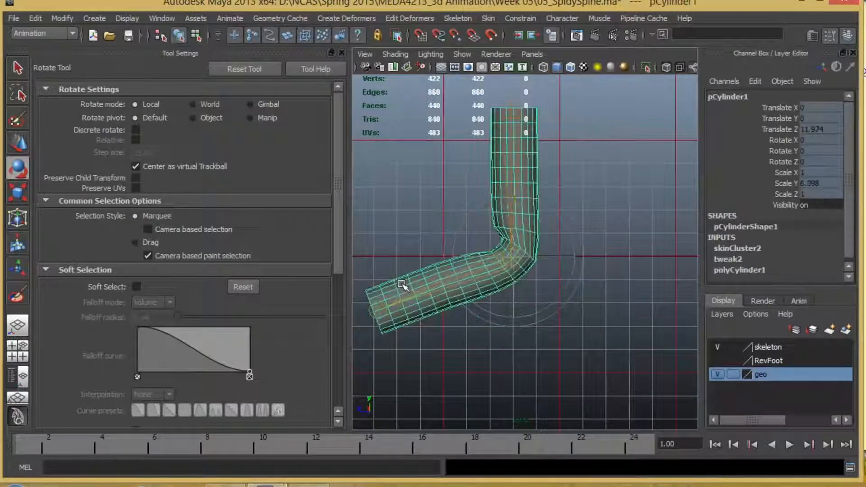
{"action": "left_click", "coordinate": [18, 298]}
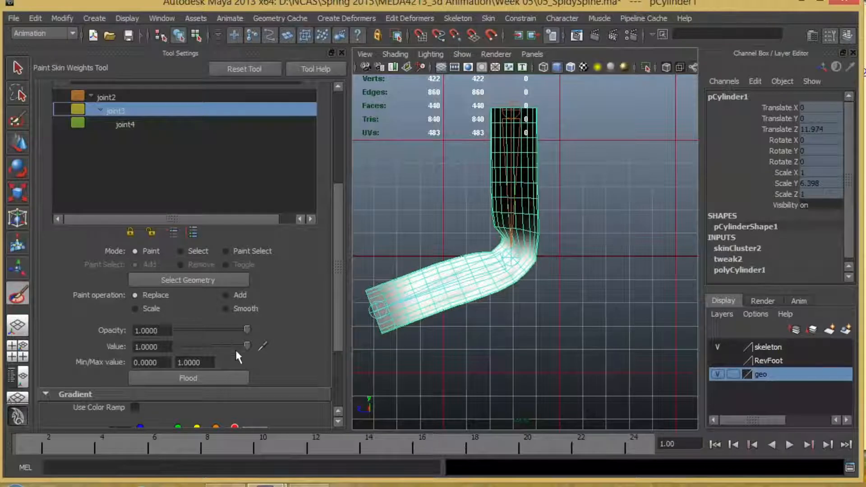
Set the paint value to 0 and paint out joint3's weight along the facing side of the cylinder's bent lower segment
{"action": "left_click_drag", "start_coordinate": [247, 345], "coordinate": [226, 345]}
{"action": "mouse_move", "coordinate": [472, 271]}
{"action": "left_mouse_down"}
{"action": "mouse_move", "coordinate": [526, 252]}
{"action": "mouse_move", "coordinate": [493, 276]}
{"action": "mouse_move", "coordinate": [406, 305]}
{"action": "mouse_move", "coordinate": [512, 259]}
{"action": "mouse_move", "coordinate": [519, 241]}
{"action": "mouse_move", "coordinate": [451, 291]}
{"action": "mouse_move", "coordinate": [494, 259]}
{"action": "mouse_move", "coordinate": [493, 282]}
{"action": "left_mouse_up"}
{"action": "middle_click_drag", "start_coordinate": [530, 341], "coordinate": [532, 300], "text": "alt"}
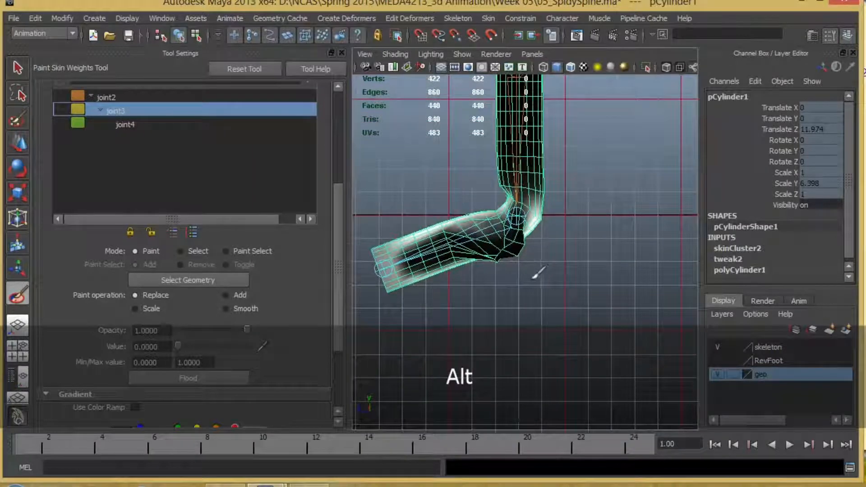
In the perspective view, paint joint3's weight to 0 around the bend on both sides of the cylinder
{"action": "key", "text": "space"}
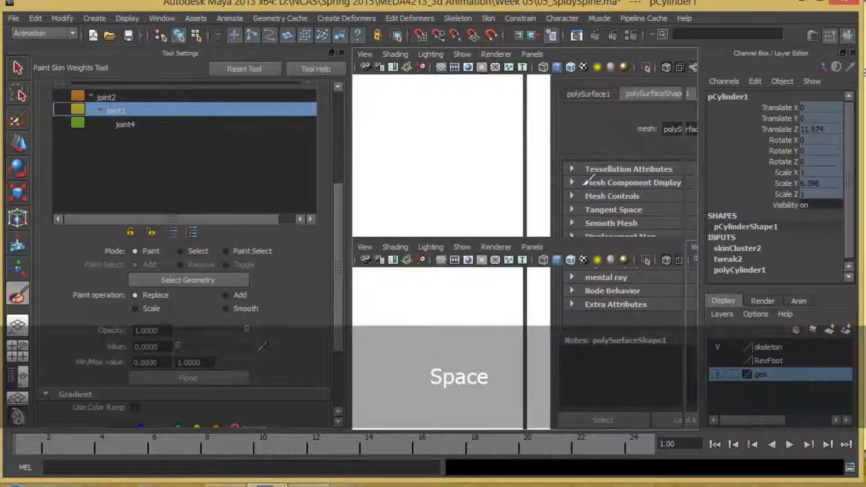
{"action": "key", "text": "space"}
{"action": "left_click_drag", "start_coordinate": [543, 294], "coordinate": [571, 281], "text": "alt"}
{"action": "right_click_drag", "start_coordinate": [591, 319], "coordinate": [560, 248], "text": "alt"}
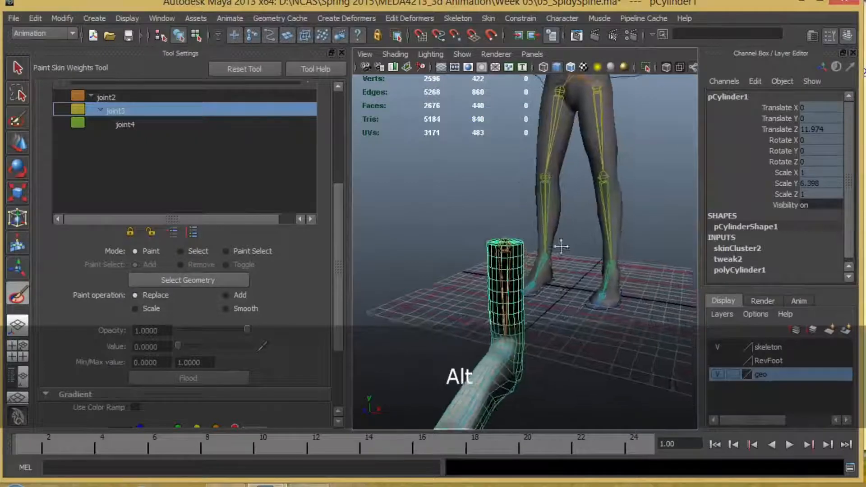
{"action": "middle_click_drag", "start_coordinate": [560, 248], "coordinate": [554, 171], "text": "alt"}
{"action": "left_click_drag", "start_coordinate": [501, 245], "coordinate": [444, 219], "text": "alt"}
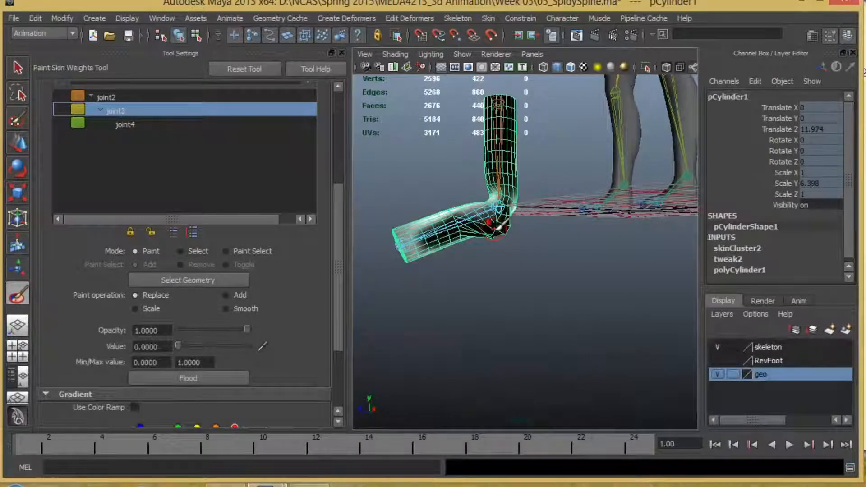
{"action": "mouse_move", "coordinate": [528, 277]}
{"action": "left_mouse_down", "text": "alt"}
{"action": "mouse_move", "coordinate": [576, 257]}
{"action": "mouse_move", "coordinate": [623, 290]}
{"action": "mouse_move", "coordinate": [736, 290]}
{"action": "mouse_move", "coordinate": [499, 280]}
{"action": "mouse_move", "coordinate": [578, 304]}
{"action": "mouse_move", "coordinate": [756, 303]}
{"action": "left_mouse_up", "text": "alt"}
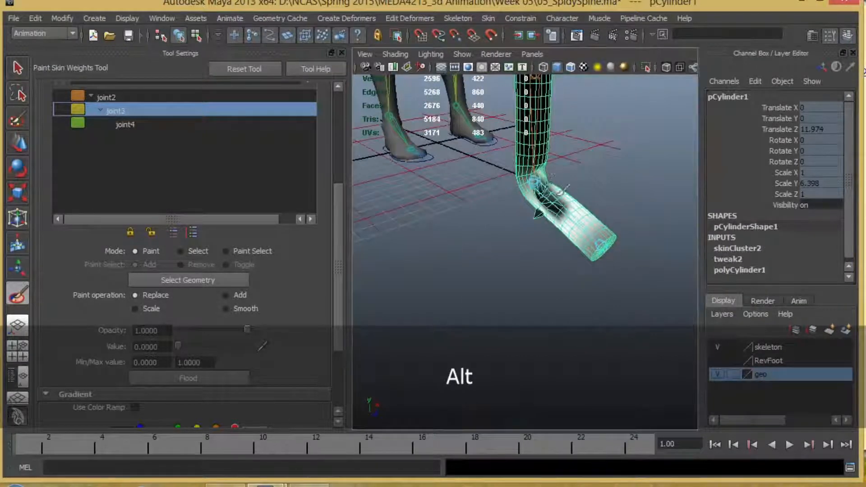
{"action": "mouse_move", "coordinate": [560, 194]}
{"action": "left_mouse_down"}
{"action": "mouse_move", "coordinate": [570, 192]}
{"action": "mouse_move", "coordinate": [531, 187]}
{"action": "left_mouse_up"}
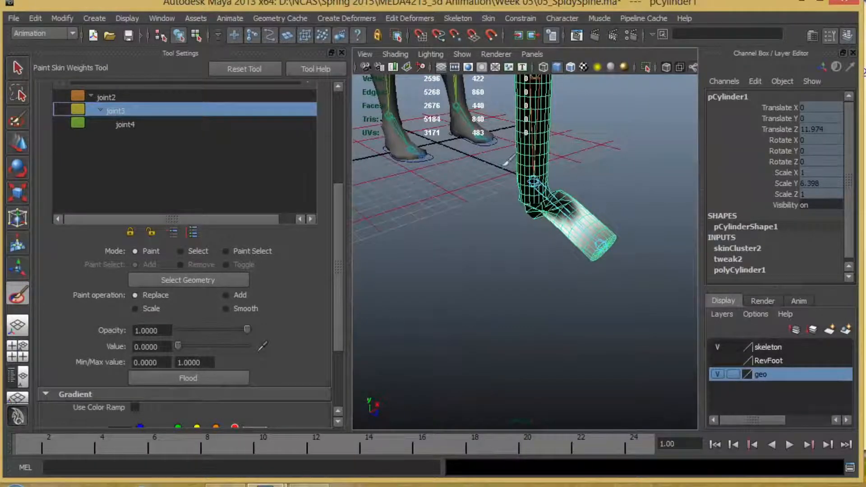
Continue removing joint3's weight with value 0 along the rest of the lower segment toward its end
{"action": "left_click_drag", "start_coordinate": [604, 194], "coordinate": [645, 191], "text": "alt"}
{"action": "right_click_drag", "start_coordinate": [542, 213], "coordinate": [599, 194], "text": "alt"}
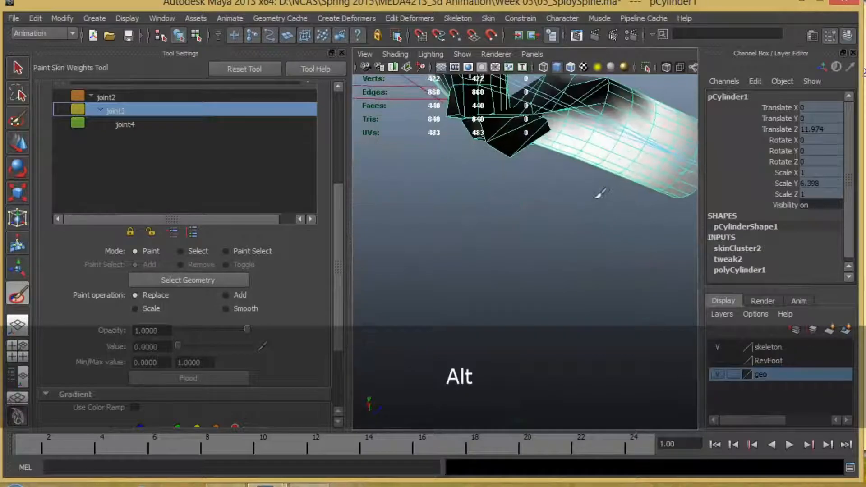
{"action": "middle_click_drag", "start_coordinate": [599, 194], "coordinate": [590, 251], "text": "alt"}
{"action": "left_click_drag", "start_coordinate": [470, 168], "coordinate": [503, 190], "text": "alt"}
{"action": "left_click_drag", "start_coordinate": [513, 225], "coordinate": [519, 182], "text": "alt"}
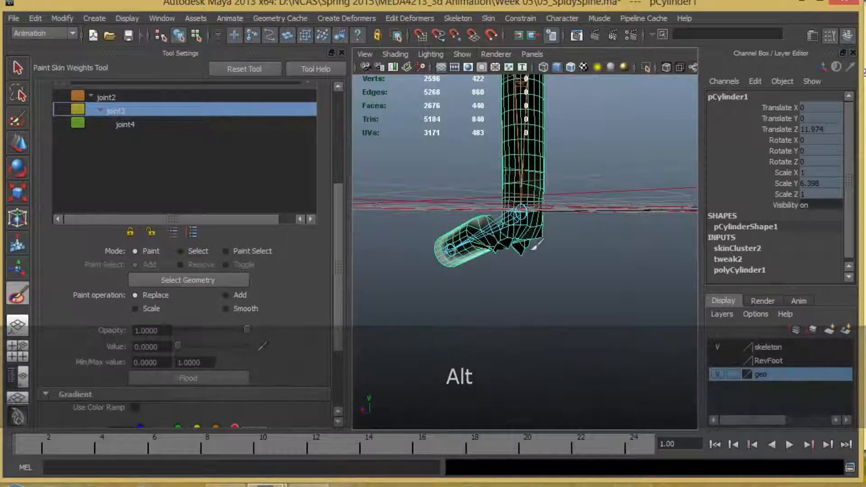
{"action": "left_click_drag", "start_coordinate": [512, 246], "coordinate": [551, 246], "text": "alt"}
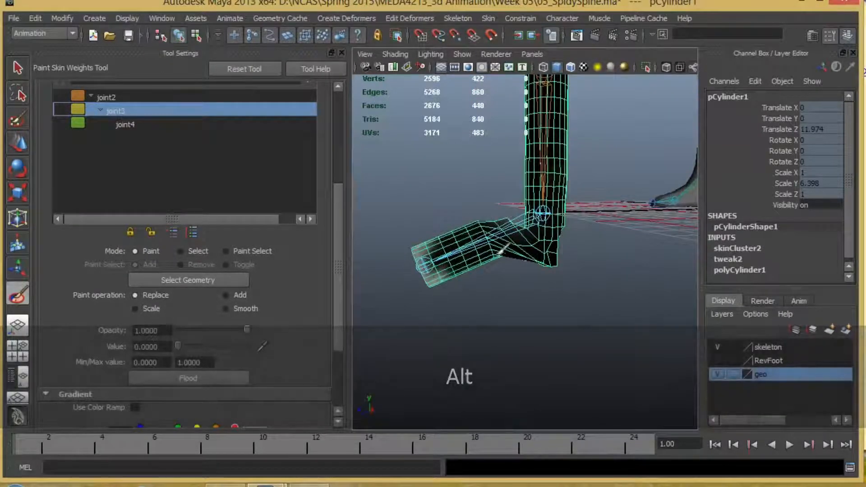
{"action": "left_click_drag", "start_coordinate": [490, 232], "coordinate": [677, 289], "text": "alt"}
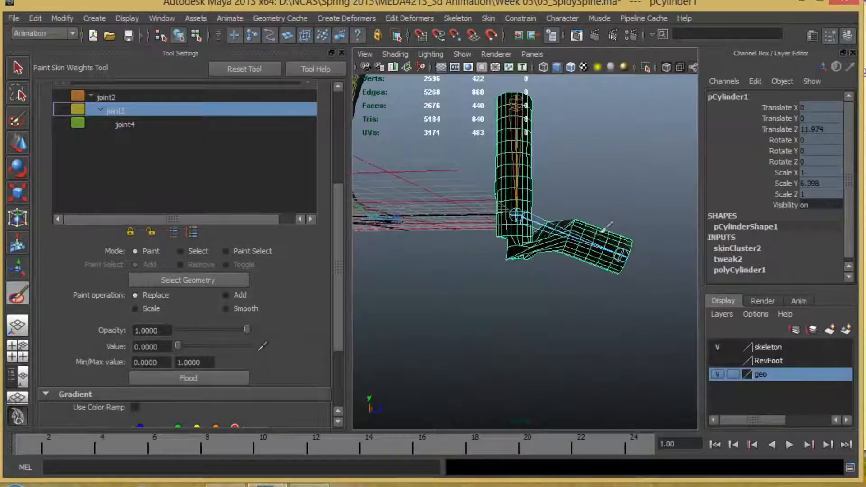
Paint out the remaining joint3 weight with value 0 in the crease and around the back of the bend
{"action": "left_click_drag", "start_coordinate": [594, 271], "coordinate": [558, 267], "text": "alt"}
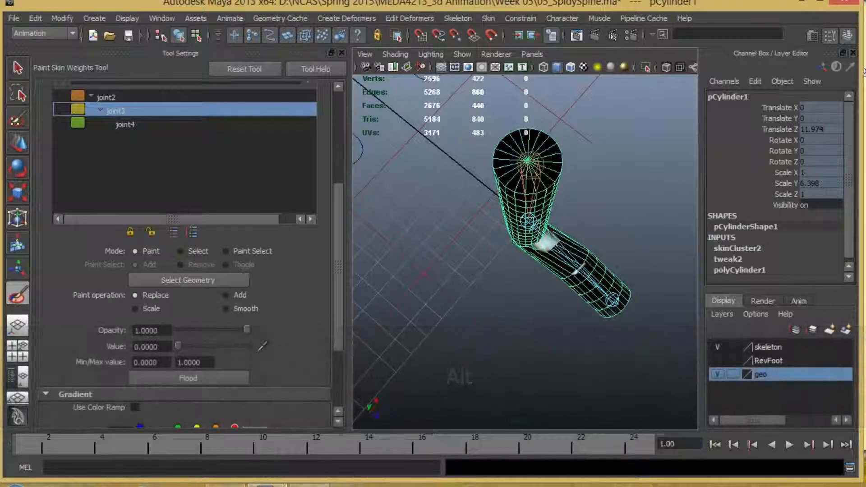
{"action": "left_click_drag", "start_coordinate": [559, 264], "coordinate": [479, 232], "text": "alt"}
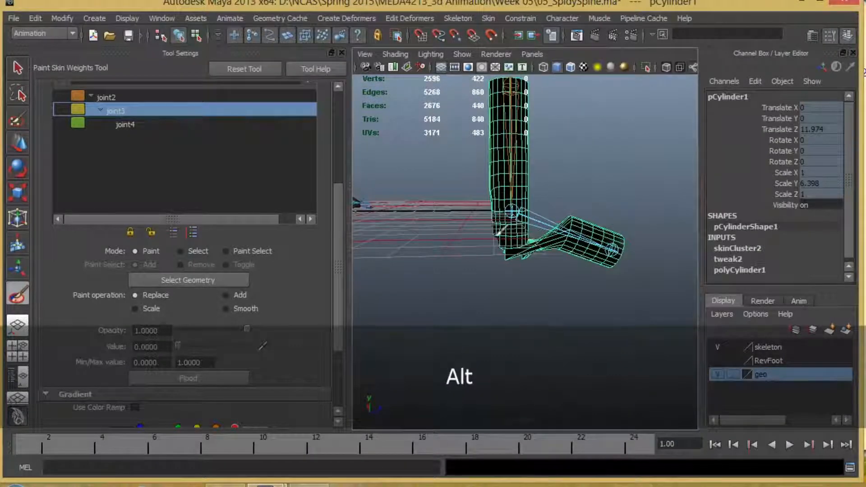
{"action": "left_click_drag", "start_coordinate": [550, 271], "coordinate": [533, 272], "text": "alt"}
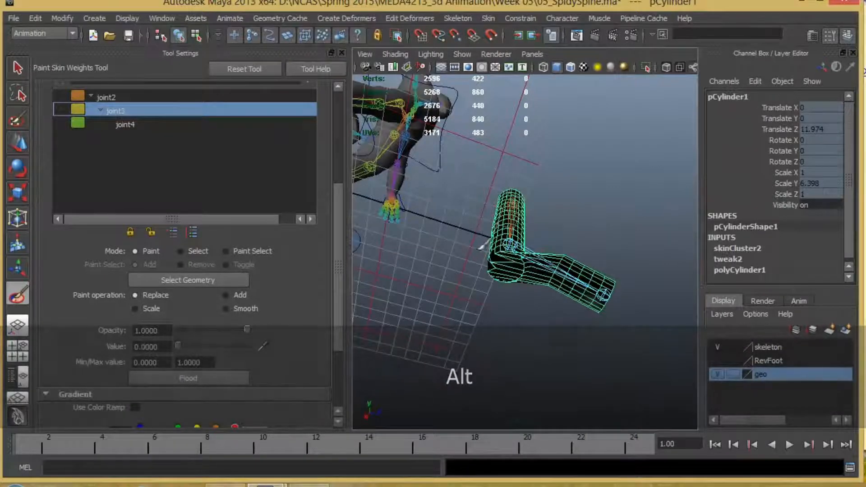
{"action": "left_click_drag", "start_coordinate": [602, 271], "coordinate": [457, 273], "text": "alt"}
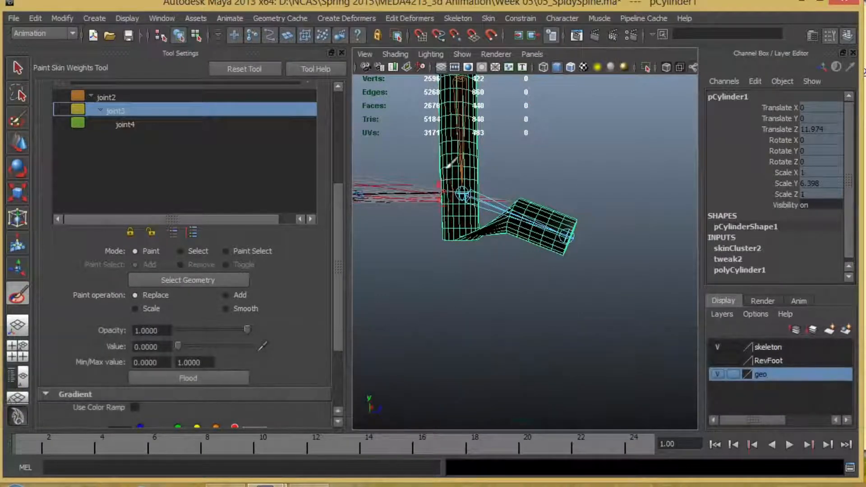
{"action": "left_click_drag", "start_coordinate": [461, 180], "coordinate": [516, 148], "text": "alt"}
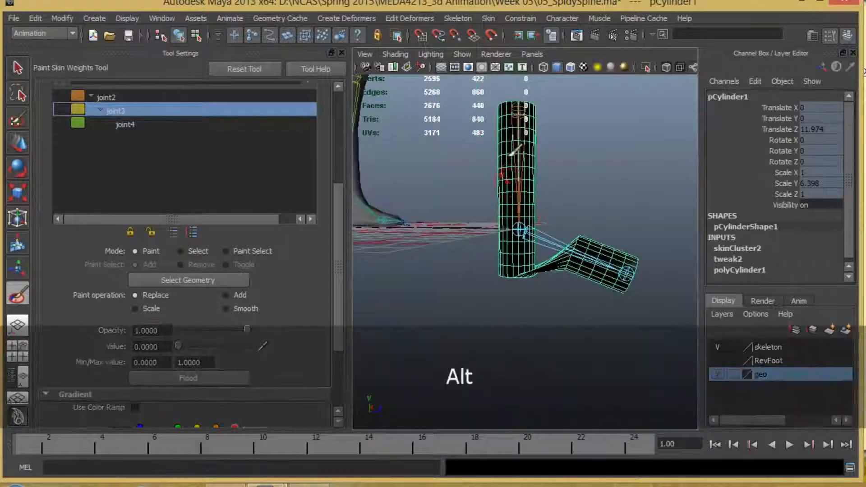
{"action": "left_click_drag", "start_coordinate": [610, 213], "coordinate": [564, 225], "text": "alt"}
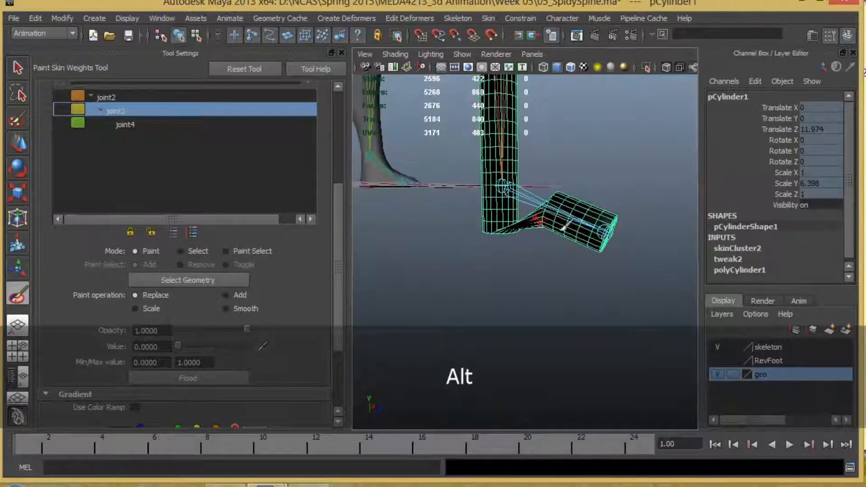
Select the joint4 influence and paint its weight to 0 around the end of the lower segment
{"action": "left_click", "coordinate": [125, 126]}
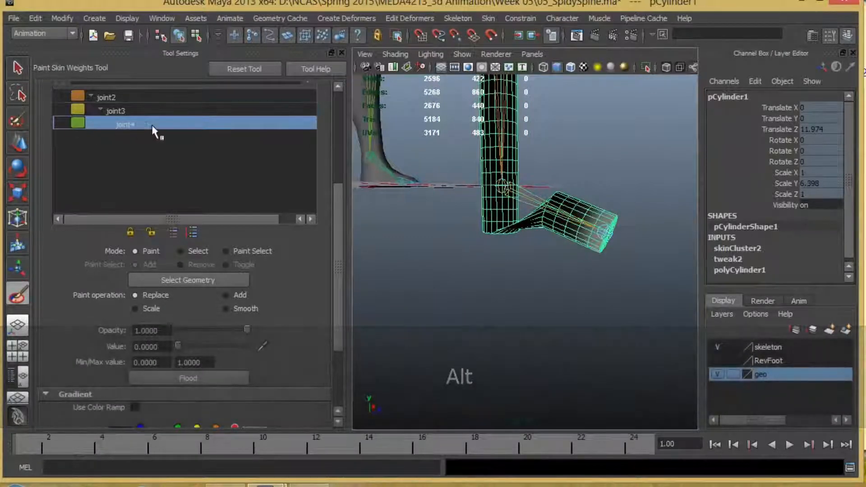
{"action": "left_click_drag", "start_coordinate": [530, 203], "coordinate": [577, 163], "text": "alt"}
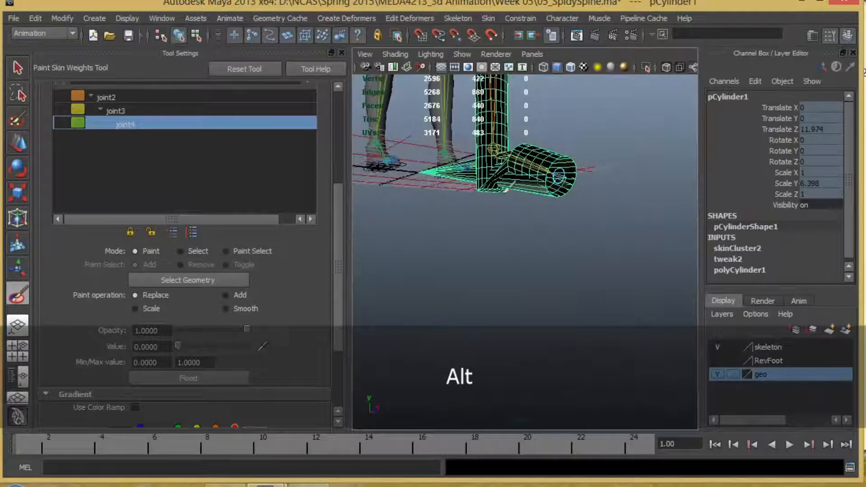
{"action": "left_click_drag", "start_coordinate": [566, 215], "coordinate": [583, 270], "text": "alt"}
{"action": "middle_click_drag", "start_coordinate": [538, 220], "coordinate": [672, 262], "text": "alt"}
{"action": "middle_click_drag", "start_coordinate": [567, 205], "coordinate": [356, 195], "text": "alt"}
{"action": "right_click_drag", "start_coordinate": [558, 226], "coordinate": [513, 181], "text": "alt"}
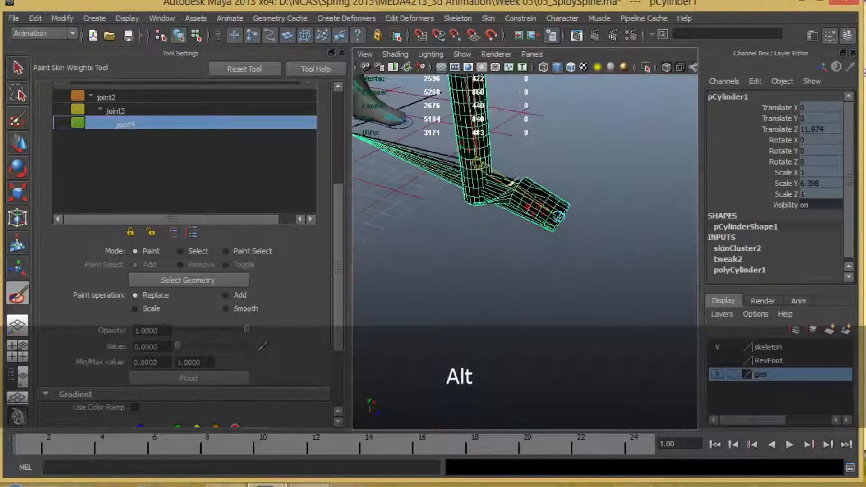
{"action": "left_click_drag", "start_coordinate": [581, 222], "coordinate": [569, 236], "text": "alt"}
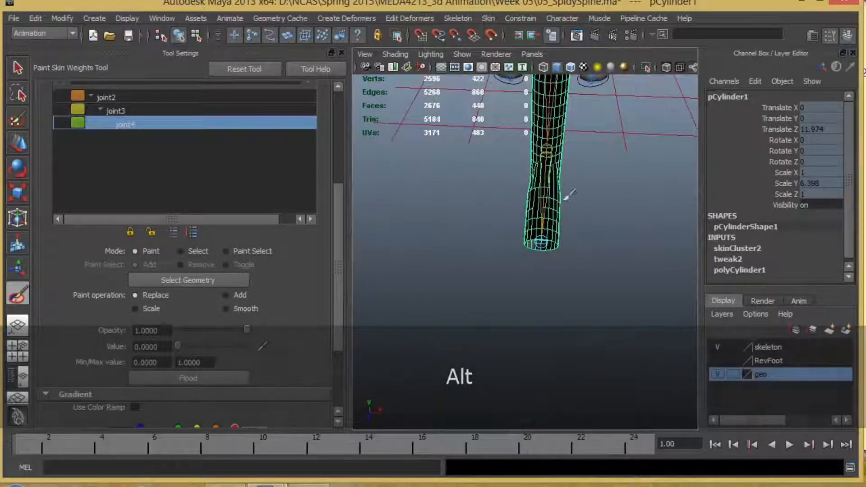
{"action": "left_click_drag", "start_coordinate": [555, 199], "coordinate": [495, 208], "text": "alt"}
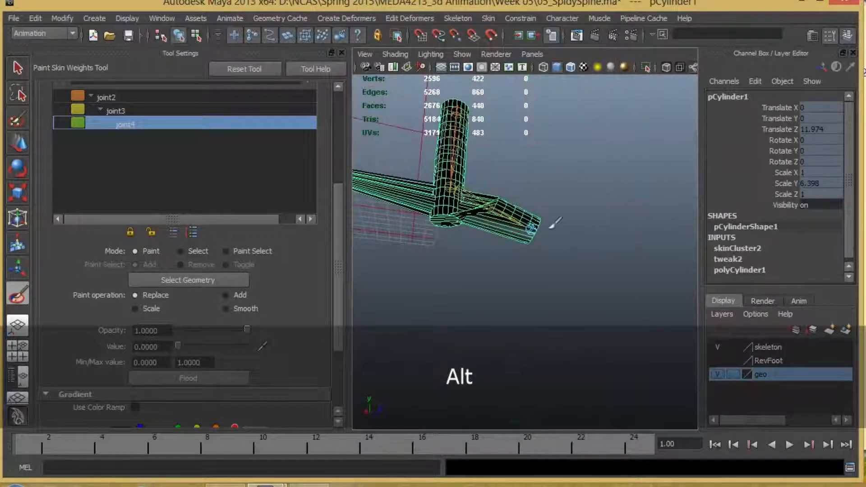
{"action": "left_click_drag", "start_coordinate": [477, 247], "coordinate": [454, 269], "text": "alt"}
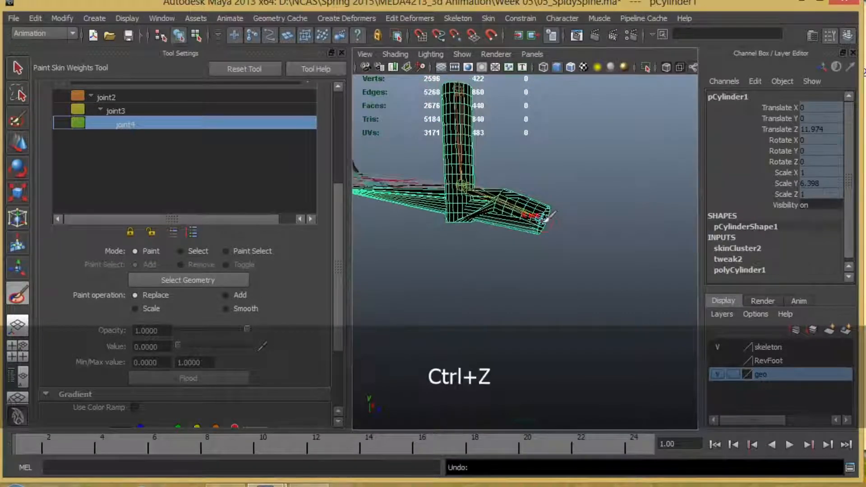
Undo the joint4 and joint3 weight strokes painted with value 0 on the cylinder
{"action": "key", "text": "ctrl+z"}
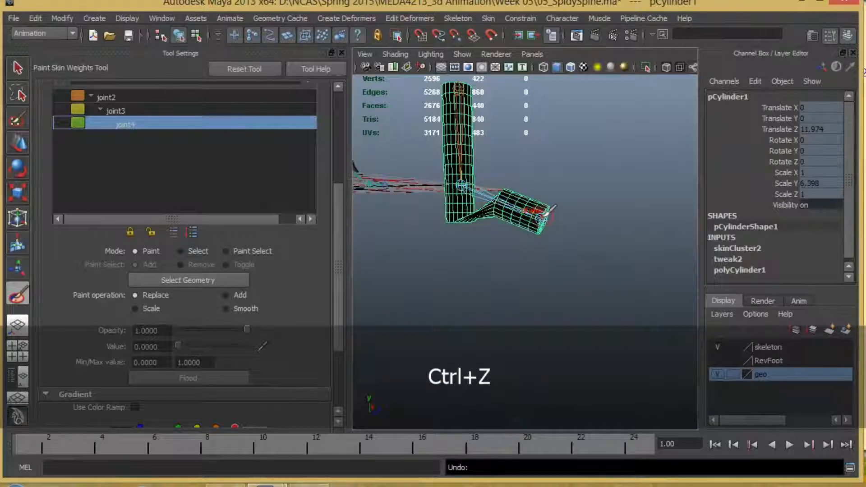
{"action": "key", "text": "ctrl+z"}
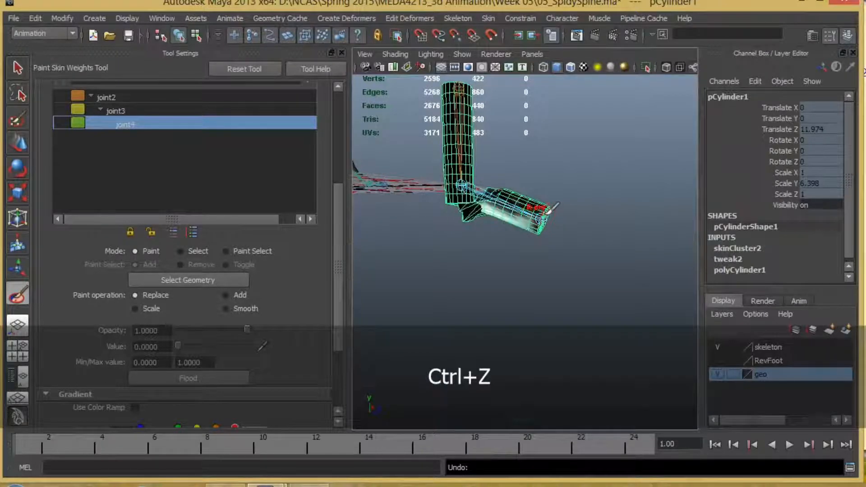
{"action": "key", "text": "ctrl+z"}
{"action": "left_click_drag", "start_coordinate": [550, 207], "coordinate": [503, 218], "text": "alt"}
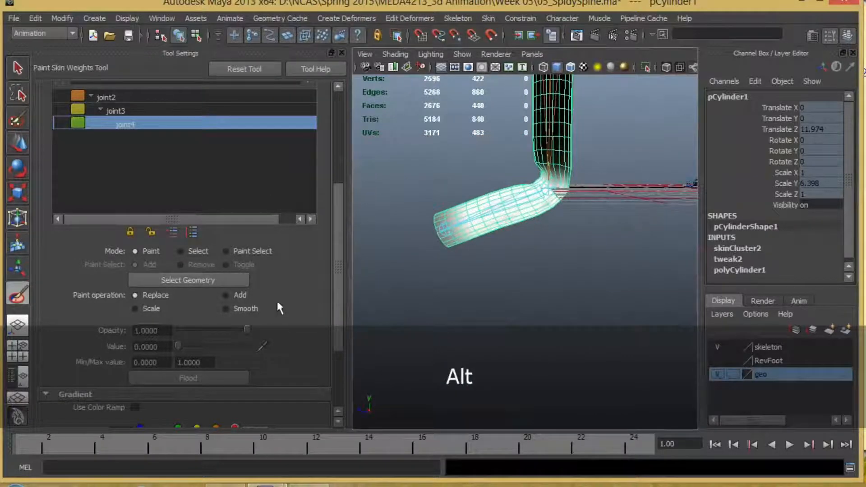
{"action": "left_click_drag", "start_coordinate": [629, 236], "coordinate": [564, 248], "text": "alt"}
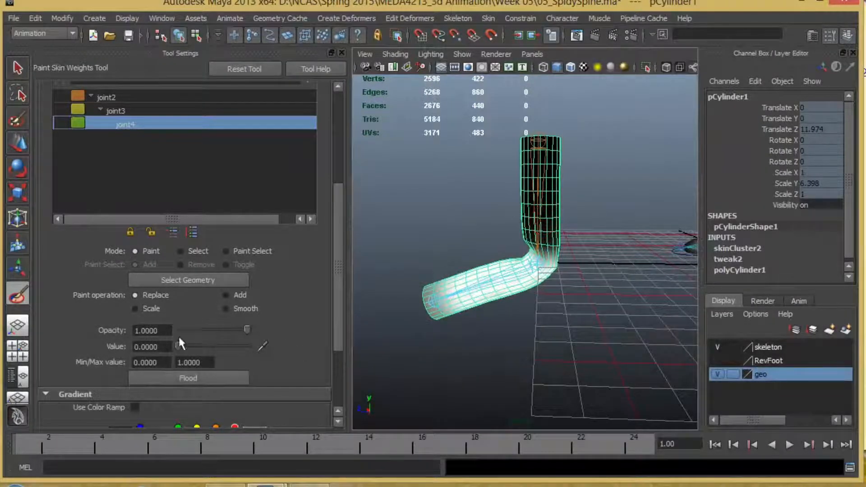
Set the paint value to 1 and paint full weight from the bend up over the cylinder's upper section
{"action": "left_click_drag", "start_coordinate": [176, 343], "coordinate": [275, 346]}
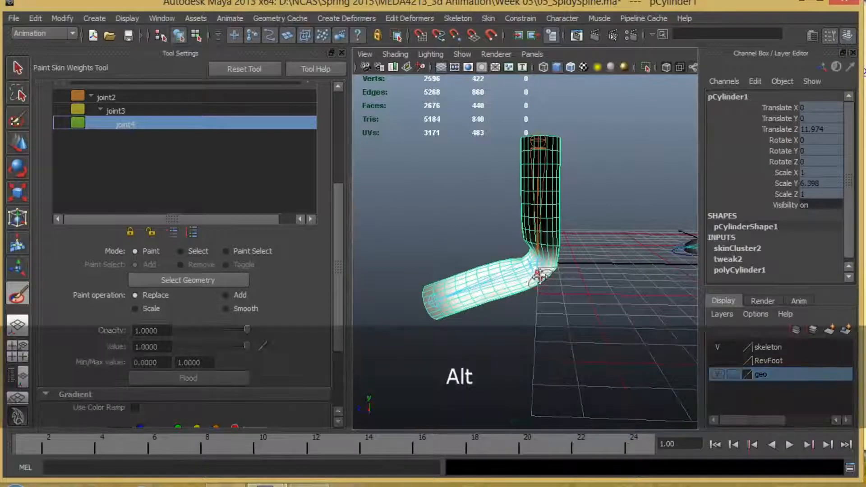
{"action": "left_click_drag", "start_coordinate": [544, 282], "coordinate": [570, 246], "text": "alt"}
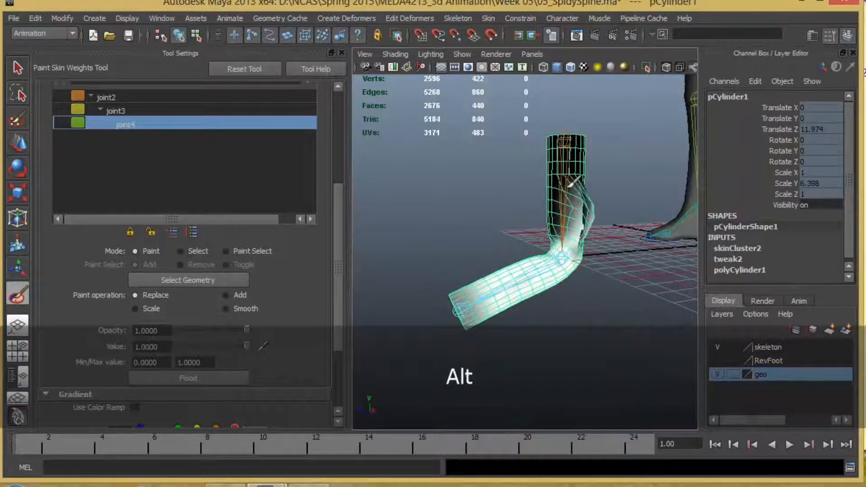
{"action": "mouse_move", "coordinate": [570, 185]}
{"action": "left_mouse_down"}
{"action": "mouse_move", "coordinate": [549, 220]}
{"action": "mouse_move", "coordinate": [559, 181]}
{"action": "left_mouse_up"}
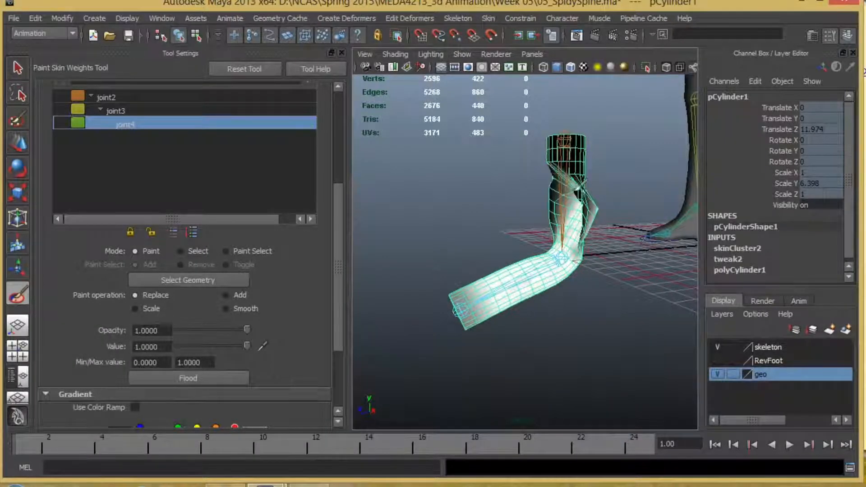
{"action": "left_click_drag", "start_coordinate": [560, 258], "coordinate": [559, 219], "text": "alt"}
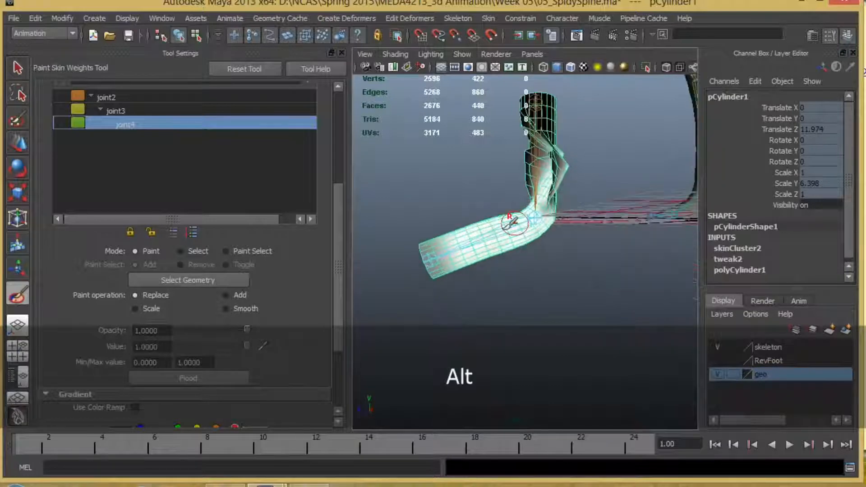
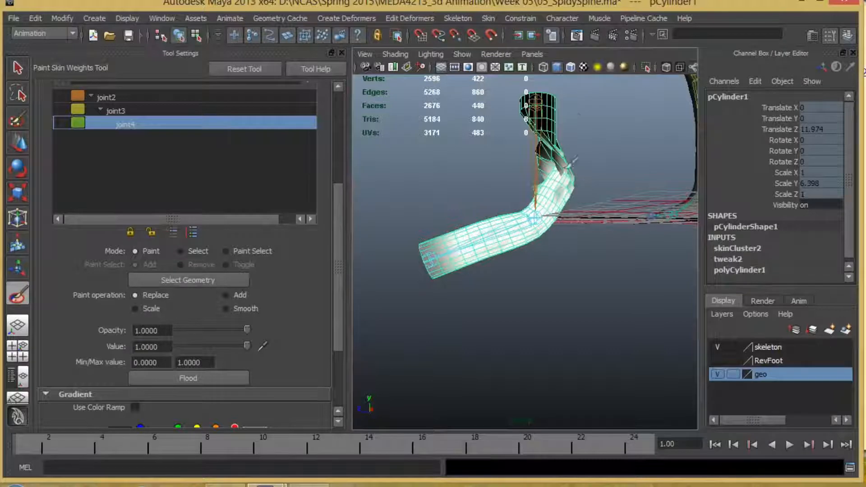
{"action": "mouse_move", "coordinate": [567, 168]}
{"action": "left_mouse_down"}
{"action": "mouse_move", "coordinate": [558, 137]}
{"action": "mouse_move", "coordinate": [578, 156]}
{"action": "mouse_move", "coordinate": [578, 122]}
{"action": "mouse_move", "coordinate": [543, 145]}
{"action": "left_mouse_up"}
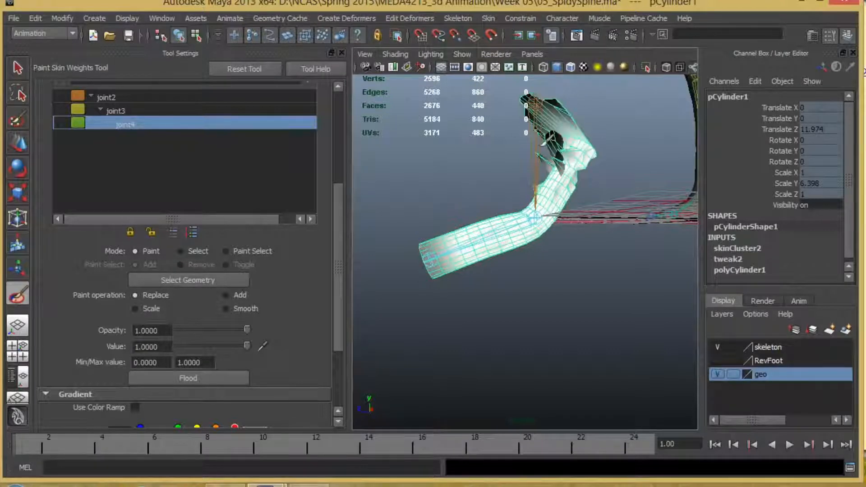
Compare the joint3 and joint4 influences, then paint joint4's weight at value 1 over the cylinder from its lower end past the bend
{"action": "left_click", "coordinate": [116, 106]}
{"action": "left_click", "coordinate": [146, 124]}
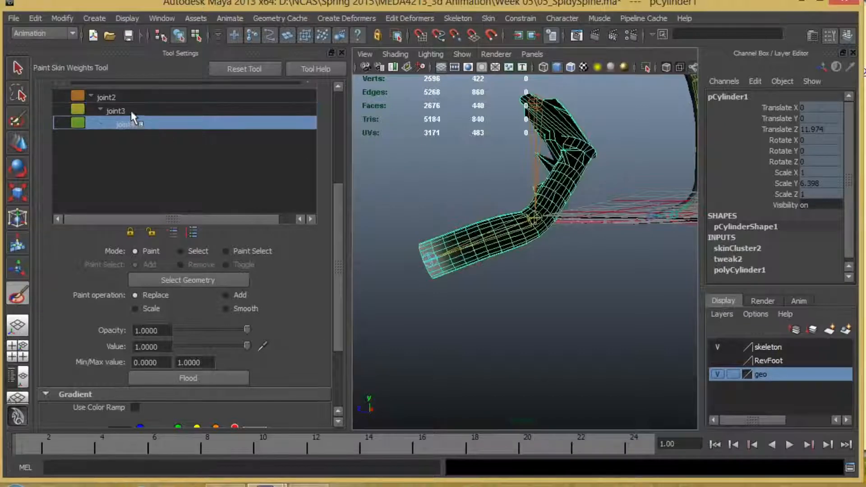
{"action": "left_click", "coordinate": [116, 110]}
{"action": "left_click_drag", "start_coordinate": [634, 233], "coordinate": [830, 256], "text": "alt"}
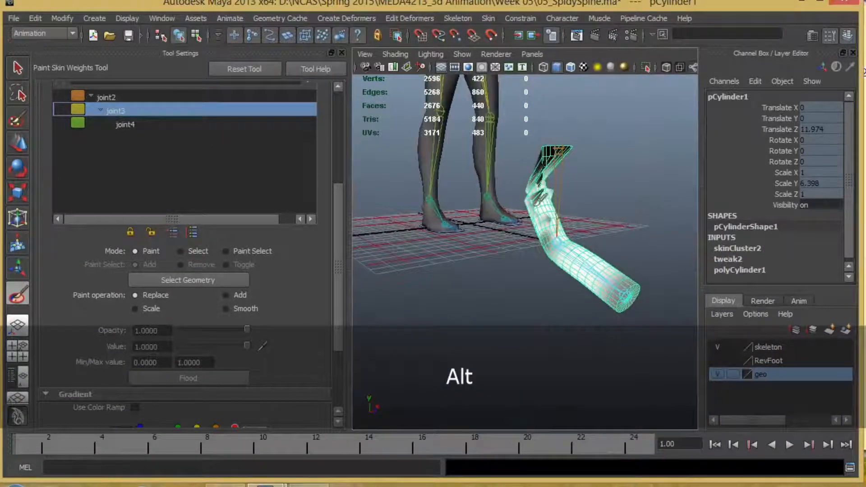
{"action": "left_click", "coordinate": [125, 125]}
{"action": "mouse_move", "coordinate": [591, 278]}
{"action": "left_mouse_down", "text": "alt"}
{"action": "mouse_move", "coordinate": [583, 270]}
{"action": "mouse_move", "coordinate": [605, 275]}
{"action": "mouse_move", "coordinate": [564, 249]}
{"action": "mouse_move", "coordinate": [594, 259]}
{"action": "mouse_move", "coordinate": [541, 212]}
{"action": "mouse_move", "coordinate": [587, 236]}
{"action": "left_mouse_up", "text": "alt"}
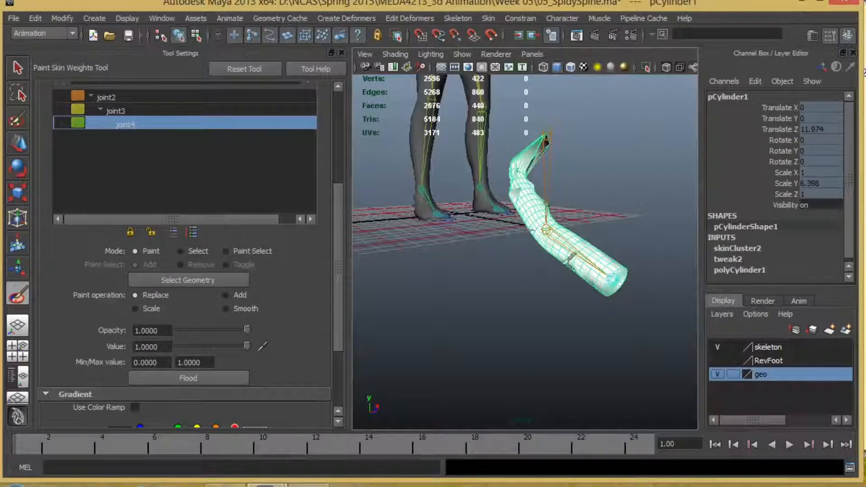
Inspect the painted cylinder from several angles, and delete it together with its joint2 chain
{"action": "left_click_drag", "start_coordinate": [600, 245], "coordinate": [623, 237], "text": "alt"}
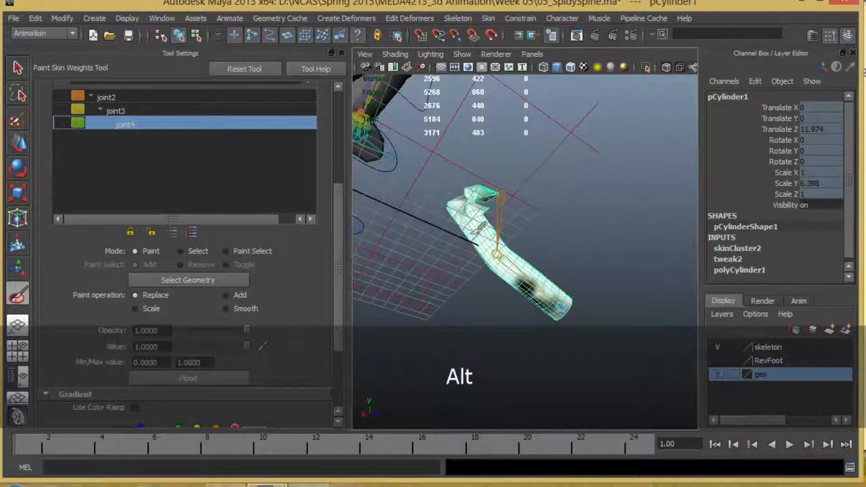
{"action": "left_click_drag", "start_coordinate": [558, 269], "coordinate": [627, 293], "text": "alt"}
{"action": "left_click_drag", "start_coordinate": [554, 298], "coordinate": [559, 276], "text": "alt"}
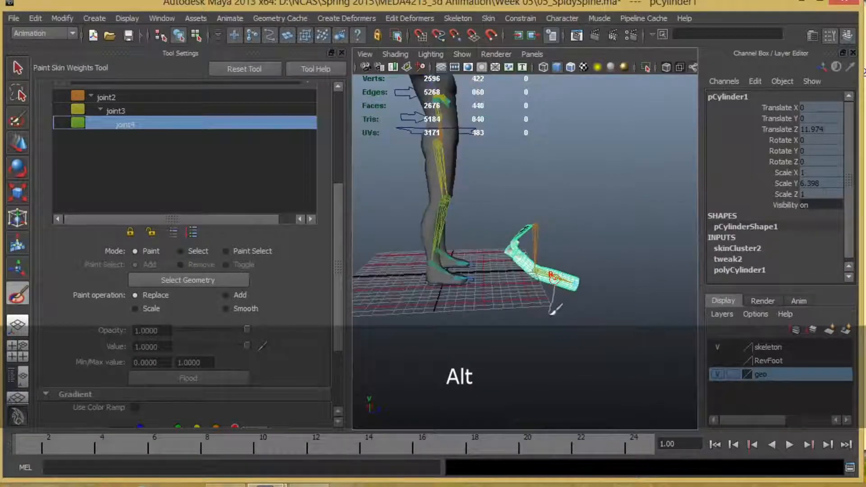
{"action": "mouse_move", "coordinate": [554, 312]}
{"action": "right_mouse_down"}
{"action": "mouse_move", "coordinate": [556, 303]}
{"action": "mouse_move", "coordinate": [548, 306]}
{"action": "right_mouse_up"}
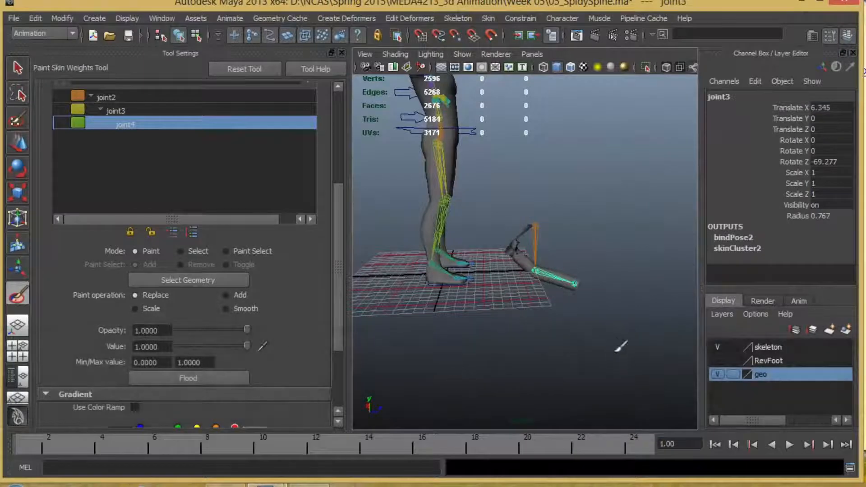
{"action": "key", "text": "w"}
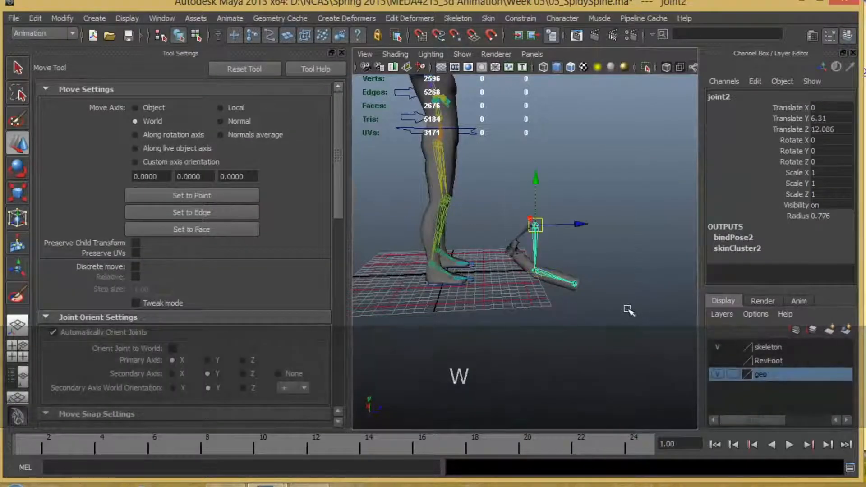
{"action": "key", "text": "Delete"}
{"action": "key", "text": "Delete"}
Select the character's jt_Hip skeleton together with the body mesh and apply a Smooth Bind
{"action": "left_click_drag", "start_coordinate": [574, 266], "coordinate": [581, 292]}
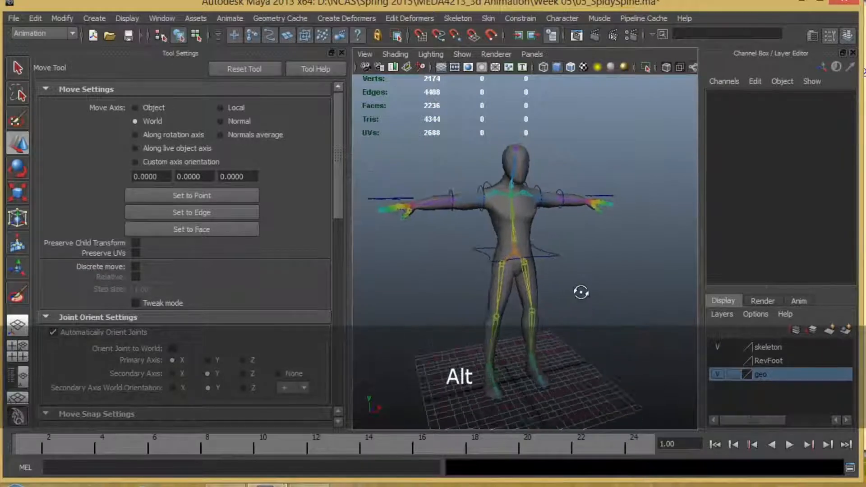
{"action": "left_click", "coordinate": [514, 251]}
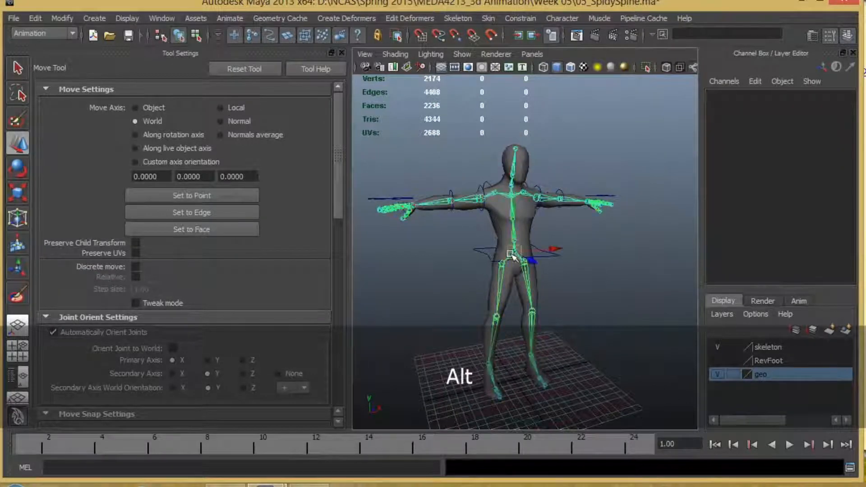
{"action": "left_click", "coordinate": [531, 219], "text": "shift"}
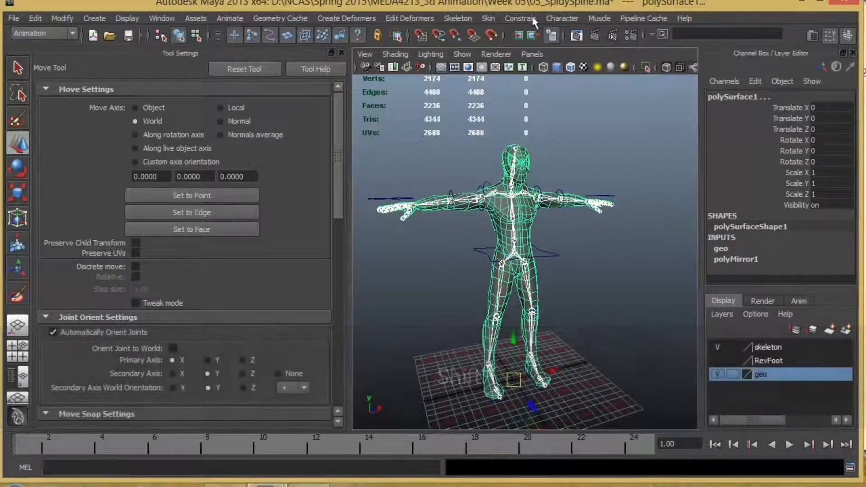
{"action": "left_click", "coordinate": [487, 18]}
{"action": "mouse_move", "coordinate": [490, 38]}
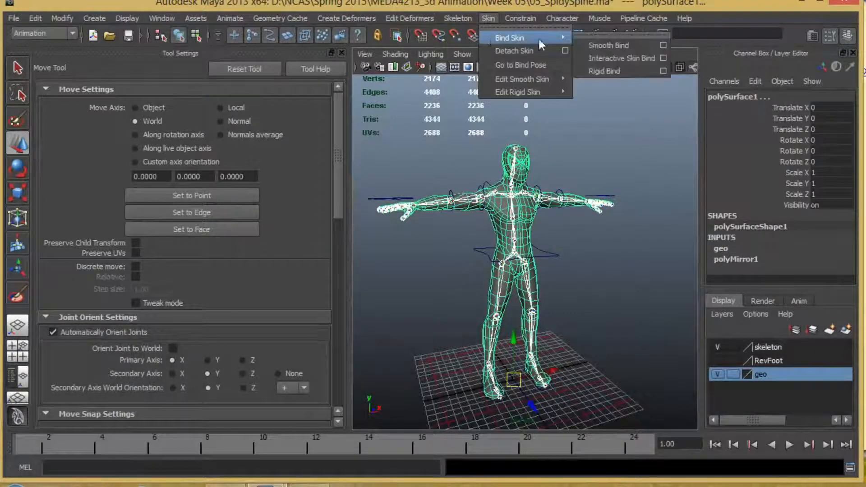
{"action": "left_click", "coordinate": [643, 44]}
{"action": "left_click_drag", "start_coordinate": [640, 292], "coordinate": [589, 329], "text": "alt"}
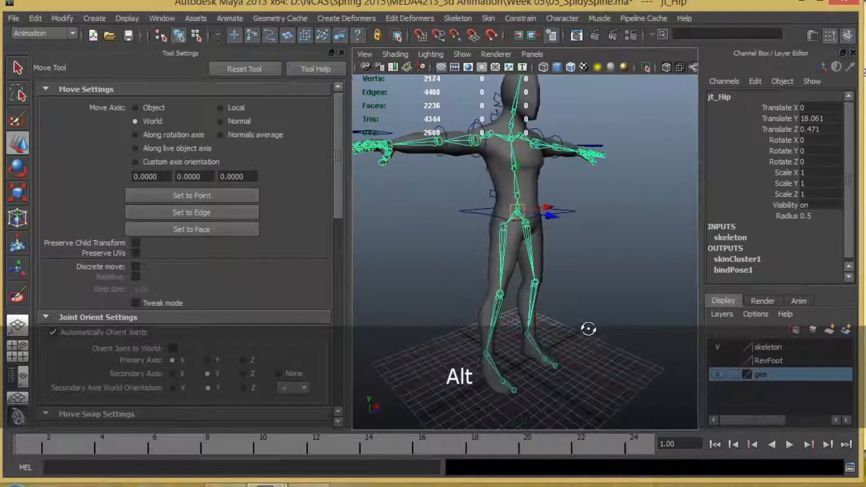
Test the bind by moving the hip control ccHip, and undo the move
{"action": "left_click", "coordinate": [569, 229]}
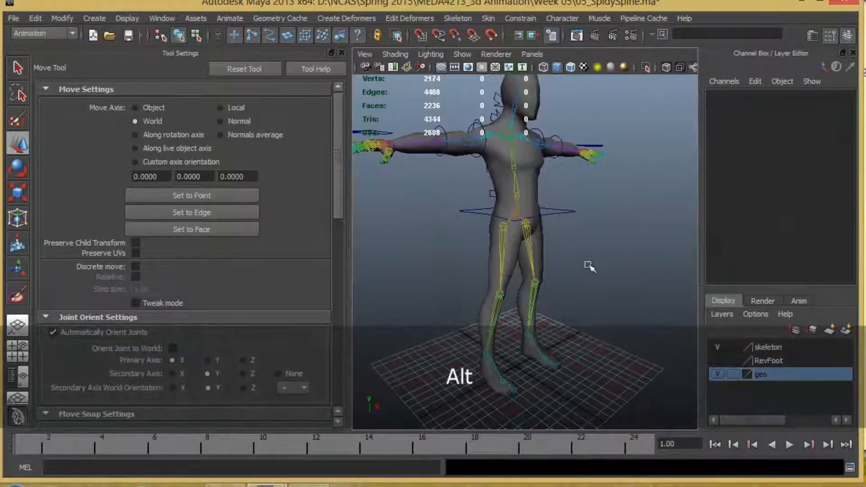
{"action": "left_click_drag", "start_coordinate": [591, 264], "coordinate": [551, 213], "text": "alt"}
{"action": "left_click", "coordinate": [578, 200]}
{"action": "key", "text": "ctrl+z"}
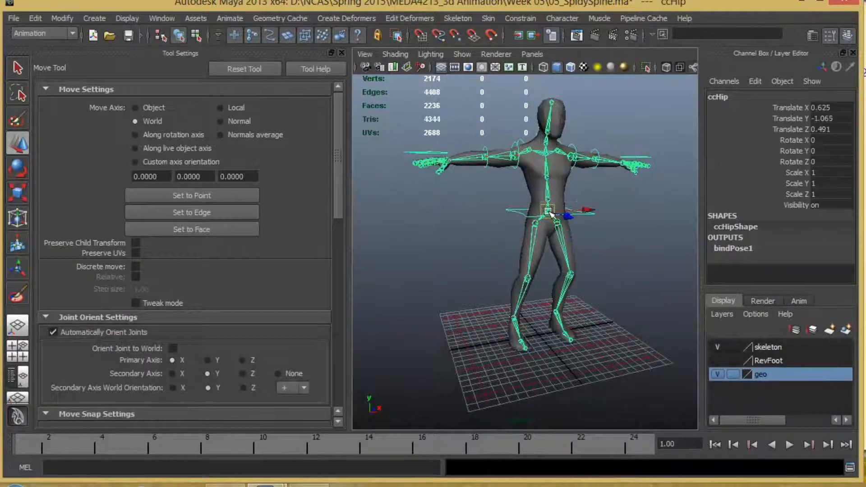
{"action": "key", "text": "ctrl+z"}
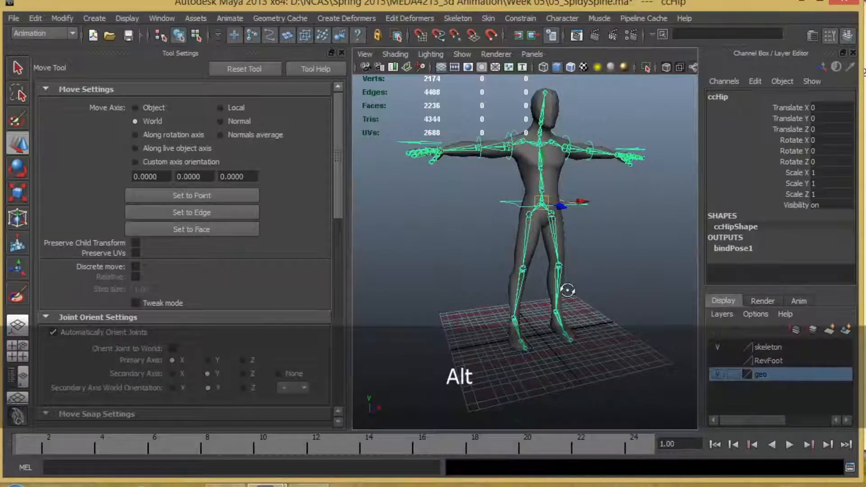
{"action": "left_click_drag", "start_coordinate": [568, 290], "coordinate": [527, 254], "text": "alt"}
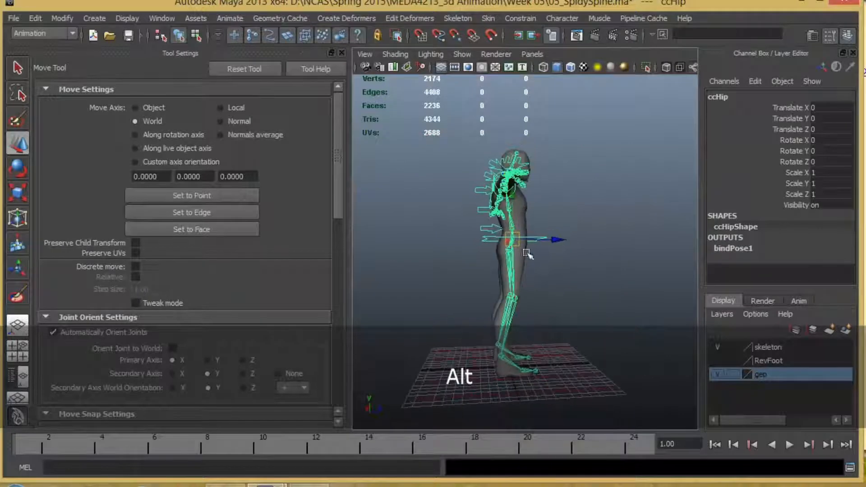
{"action": "key", "text": "ctrl+z"}
Raise the left foot control cc_leftLeg about 5 units in Y to test the leg's deformation
{"action": "left_click_drag", "start_coordinate": [576, 321], "coordinate": [536, 274], "text": "alt"}
{"action": "right_click_drag", "start_coordinate": [537, 273], "coordinate": [573, 330], "text": "alt"}
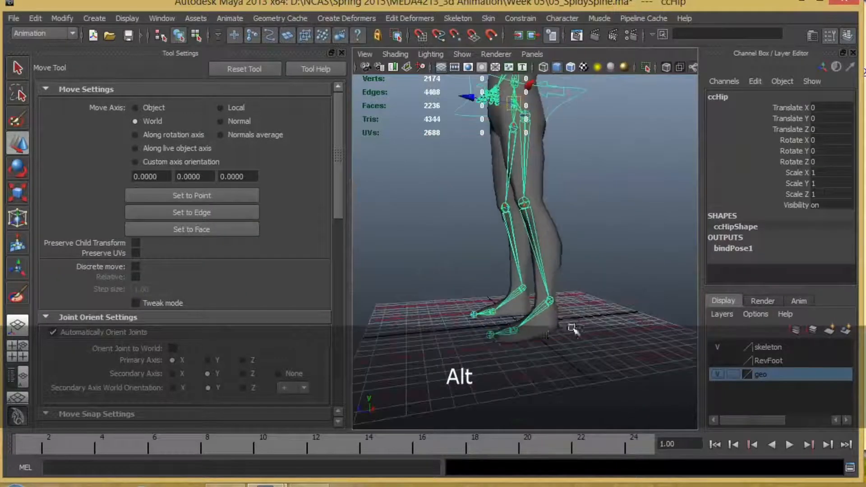
{"action": "left_click", "coordinate": [562, 330]}
{"action": "left_click_drag", "start_coordinate": [550, 266], "coordinate": [614, 257]}
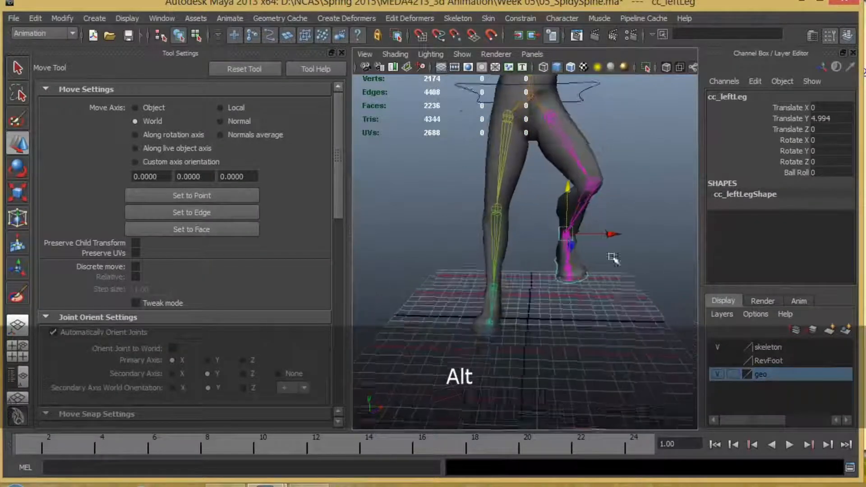
Examine the skin deformation around the raised left leg, hips and buttocks from the front, side and back
{"action": "middle_click_drag", "start_coordinate": [591, 226], "coordinate": [573, 332], "text": "alt"}
{"action": "right_click_drag", "start_coordinate": [512, 259], "coordinate": [595, 271], "text": "alt"}
{"action": "middle_click_drag", "start_coordinate": [595, 270], "coordinate": [582, 401], "text": "alt"}
{"action": "right_click_drag", "start_coordinate": [582, 402], "coordinate": [523, 280], "text": "alt"}
{"action": "left_click_drag", "start_coordinate": [575, 295], "coordinate": [452, 305], "text": "alt"}
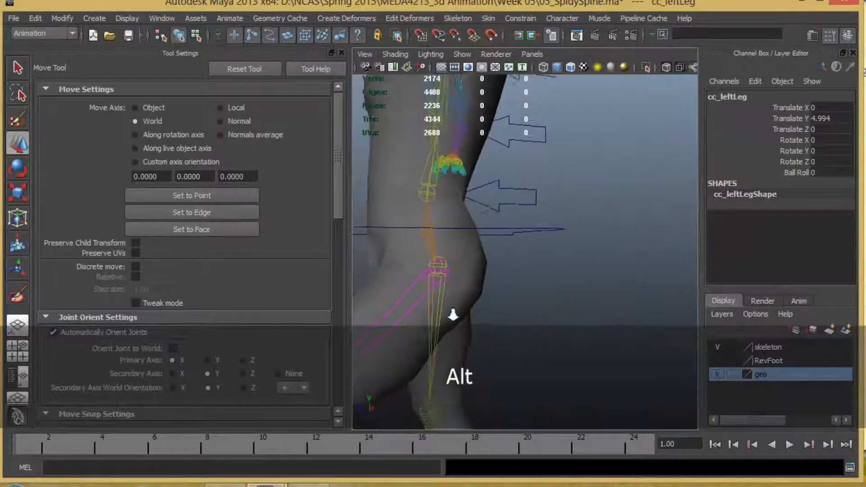
{"action": "right_click_drag", "start_coordinate": [455, 315], "coordinate": [424, 312], "text": "alt"}
{"action": "middle_click_drag", "start_coordinate": [476, 334], "coordinate": [486, 264], "text": "alt"}
{"action": "right_click_drag", "start_coordinate": [618, 309], "coordinate": [561, 293], "text": "alt"}
{"action": "left_click_drag", "start_coordinate": [519, 298], "coordinate": [602, 300], "text": "alt"}
{"action": "middle_click_drag", "start_coordinate": [539, 262], "coordinate": [541, 360], "text": "alt"}
{"action": "left_click_drag", "start_coordinate": [559, 307], "coordinate": [581, 295], "text": "alt"}
Test the shoulder deformation by rotating ccLeftArm about -80° in Z, and undo the rotation
{"action": "left_click", "coordinate": [553, 243]}
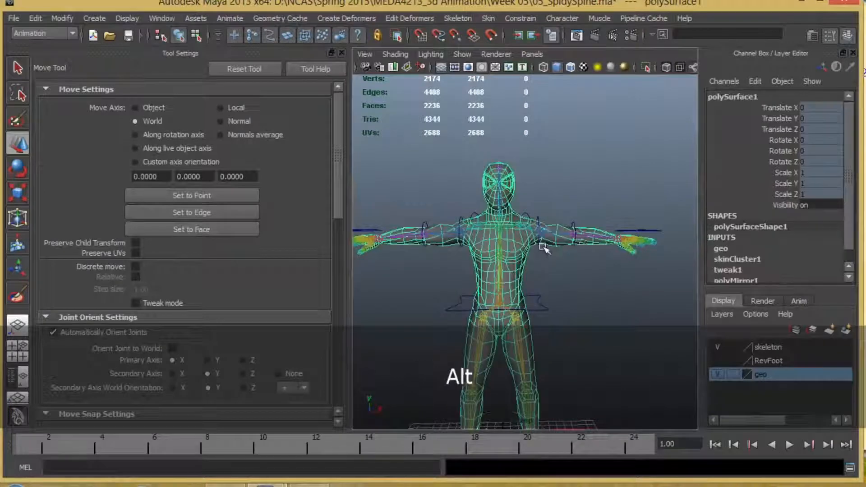
{"action": "key", "text": "e"}
{"action": "left_click", "coordinate": [540, 215]}
{"action": "left_click", "coordinate": [537, 217]}
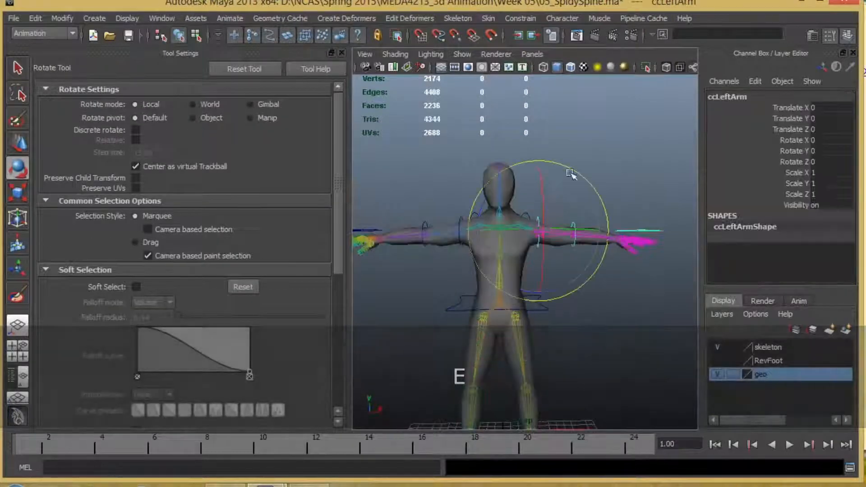
{"action": "right_click_drag", "start_coordinate": [575, 312], "coordinate": [658, 325], "text": "alt"}
{"action": "left_click_drag", "start_coordinate": [658, 324], "coordinate": [537, 272], "text": "alt"}
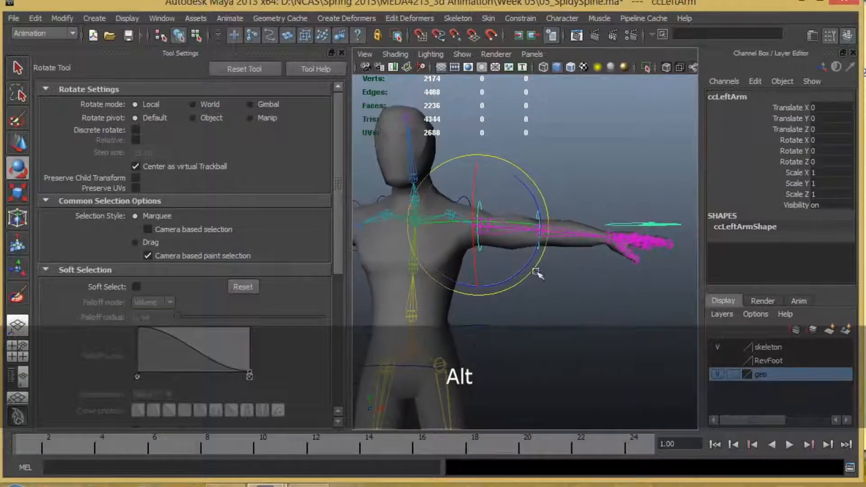
{"action": "left_click_drag", "start_coordinate": [527, 191], "coordinate": [459, 239]}
{"action": "key", "text": "ctrl+z"}
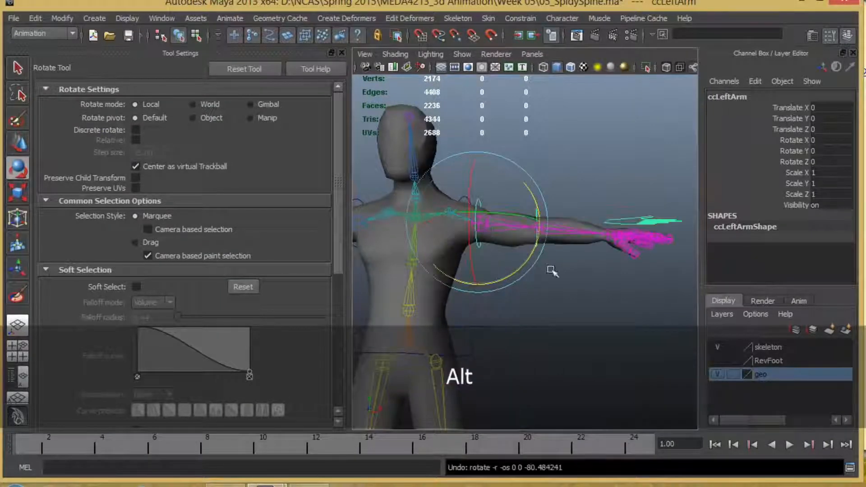
Test the elbow deformation by bending ccLeftElbow in Y, and undo the rotation
{"action": "left_click_drag", "start_coordinate": [563, 286], "coordinate": [553, 318], "text": "alt"}
{"action": "left_click", "coordinate": [553, 318]}
{"action": "left_click", "coordinate": [505, 229]}
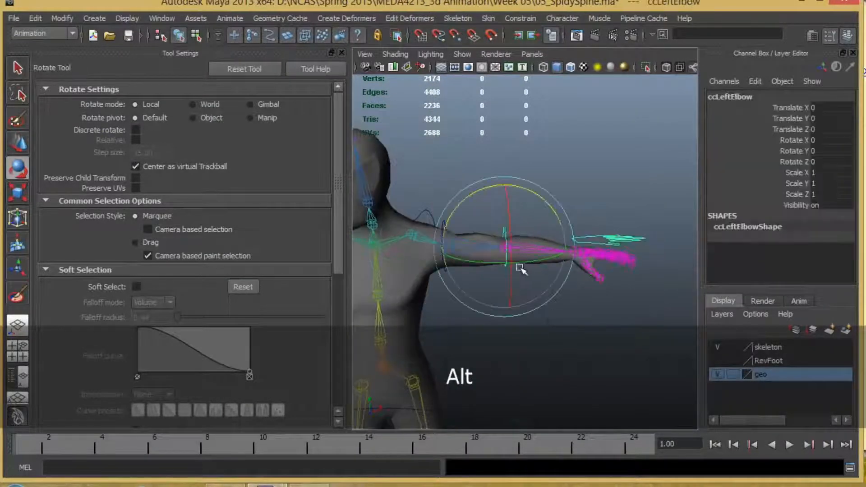
{"action": "left_click_drag", "start_coordinate": [519, 269], "coordinate": [569, 365]}
{"action": "mouse_move", "coordinate": [558, 330]}
{"action": "left_mouse_down"}
{"action": "mouse_move", "coordinate": [491, 354]}
{"action": "mouse_move", "coordinate": [557, 323]}
{"action": "left_mouse_up"}
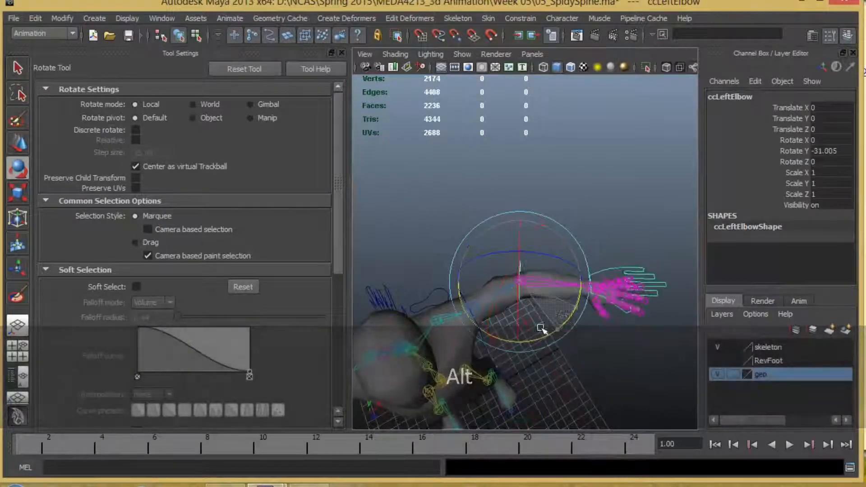
{"action": "key", "text": "ctrl+z"}
{"action": "key", "text": "ctrl+z"}
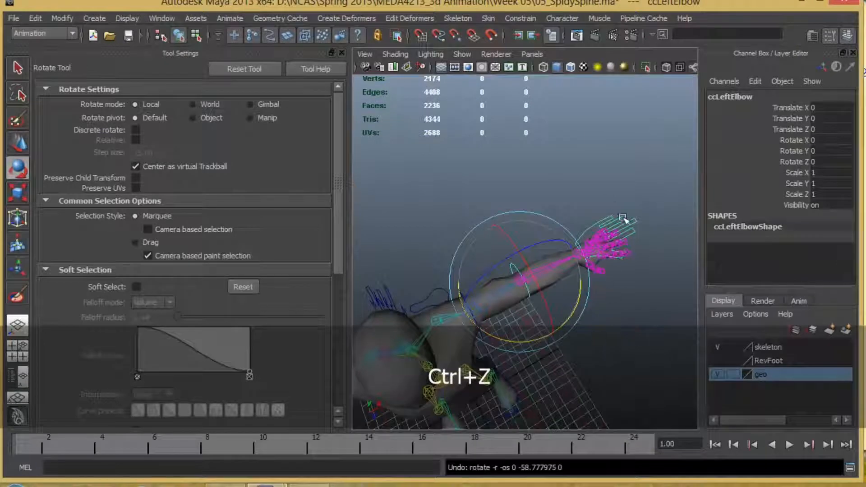
Test the wrist deformation by rotating ccLeftHand about -65° in Y, and undo the rotation
{"action": "left_click", "coordinate": [611, 220]}
{"action": "left_click_drag", "start_coordinate": [579, 312], "coordinate": [624, 288]}
{"action": "key", "text": "ctrl+z"}
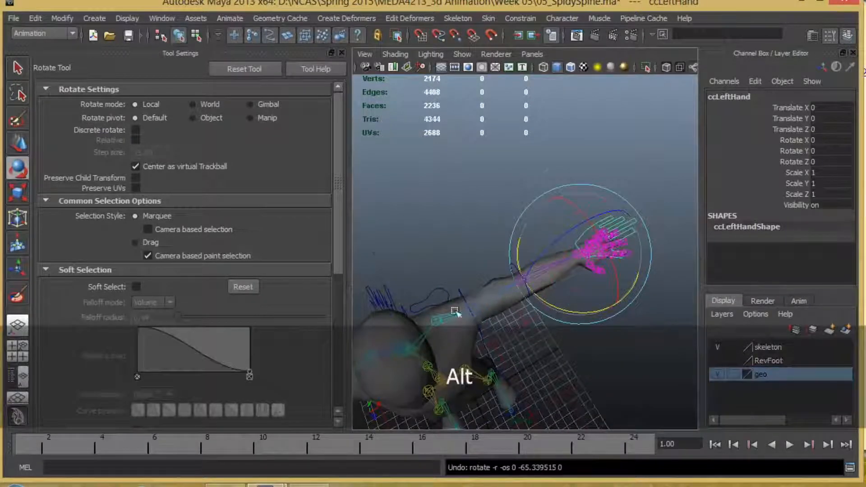
Test the head and neck deformation by rotating ccSpine05 about -66° in X, and undo the rotation
{"action": "left_click_drag", "start_coordinate": [554, 344], "coordinate": [469, 247], "text": "alt"}
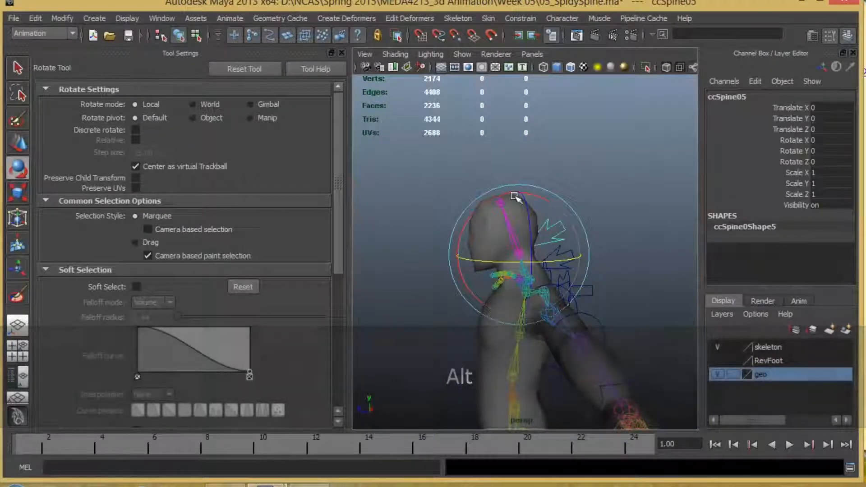
{"action": "left_click_drag", "start_coordinate": [512, 194], "coordinate": [569, 231]}
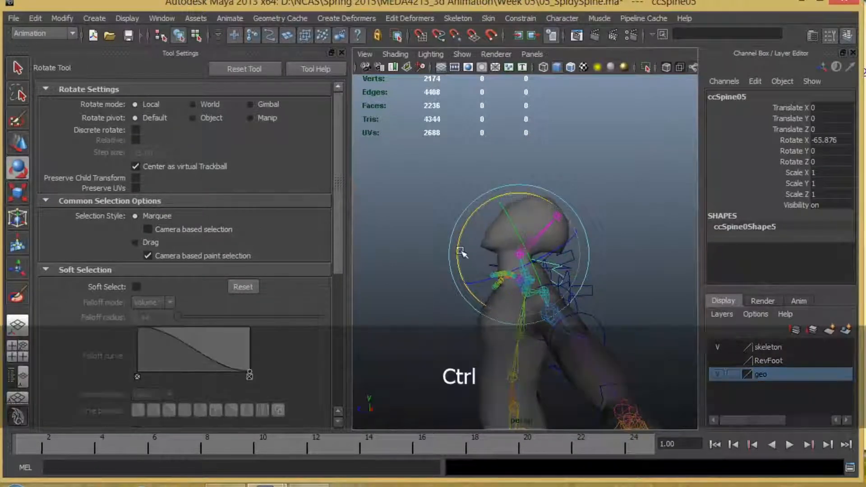
{"action": "key", "text": "ctrl+z"}
Select the body mesh polySurface1 and activate the Paint Skin Weights Tool with its settings
{"action": "left_click_drag", "start_coordinate": [470, 300], "coordinate": [532, 290], "text": "alt"}
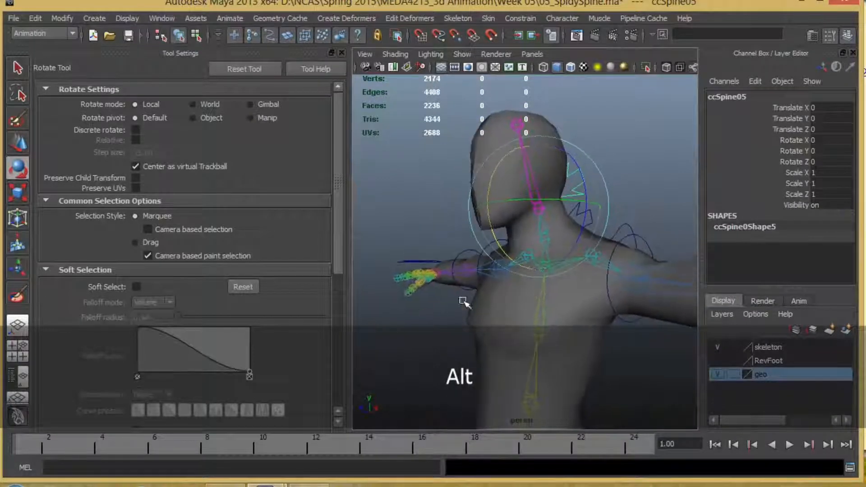
{"action": "left_click", "coordinate": [556, 121]}
{"action": "left_click", "coordinate": [536, 199]}
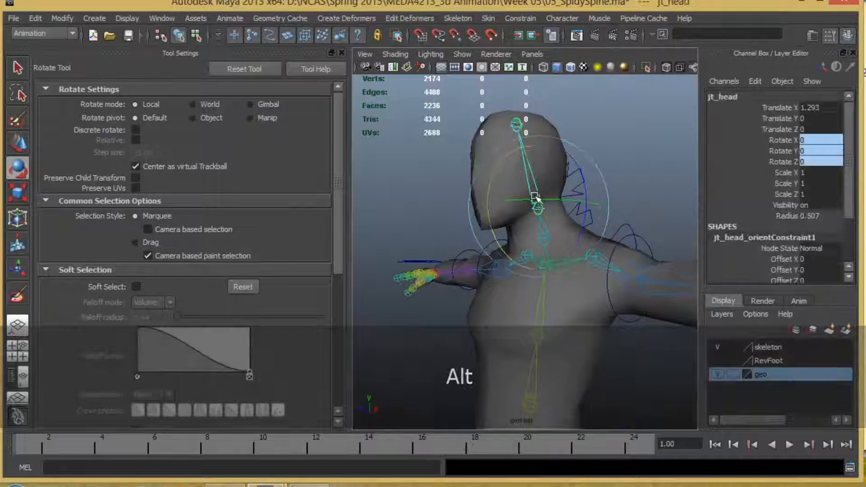
{"action": "left_click", "coordinate": [461, 119]}
{"action": "left_click", "coordinate": [476, 162]}
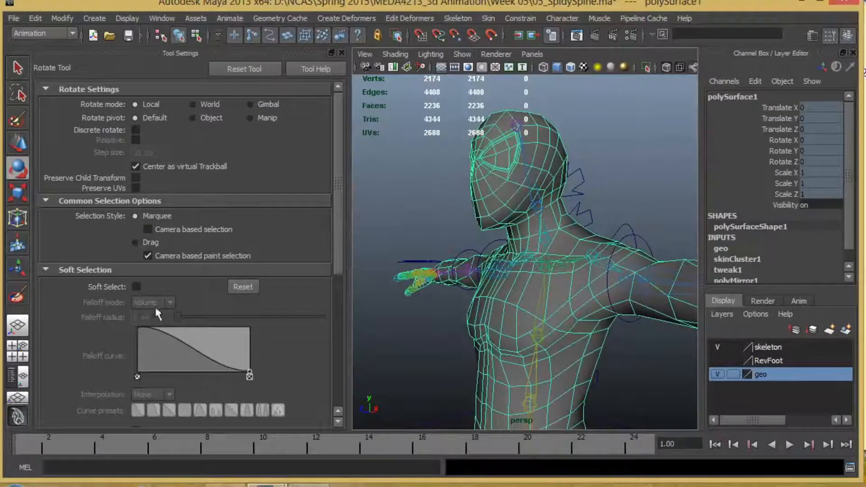
{"action": "left_click", "coordinate": [18, 299]}
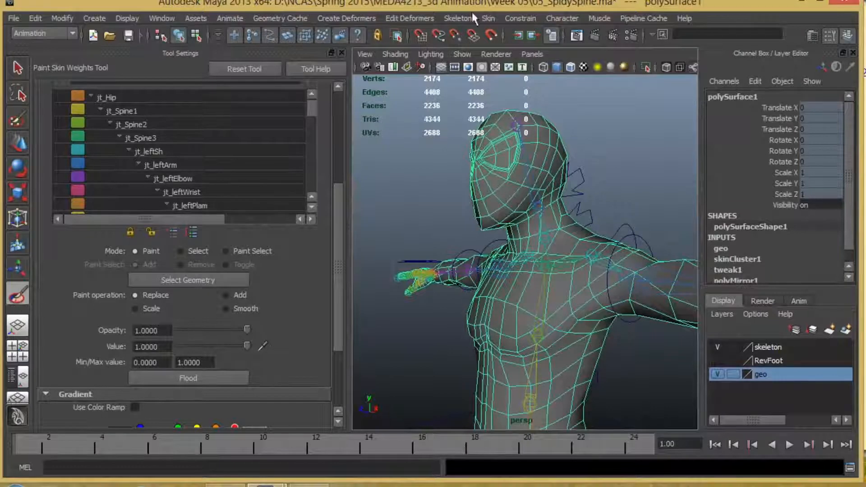
{"action": "left_click", "coordinate": [493, 14]}
{"action": "mouse_move", "coordinate": [494, 84]}
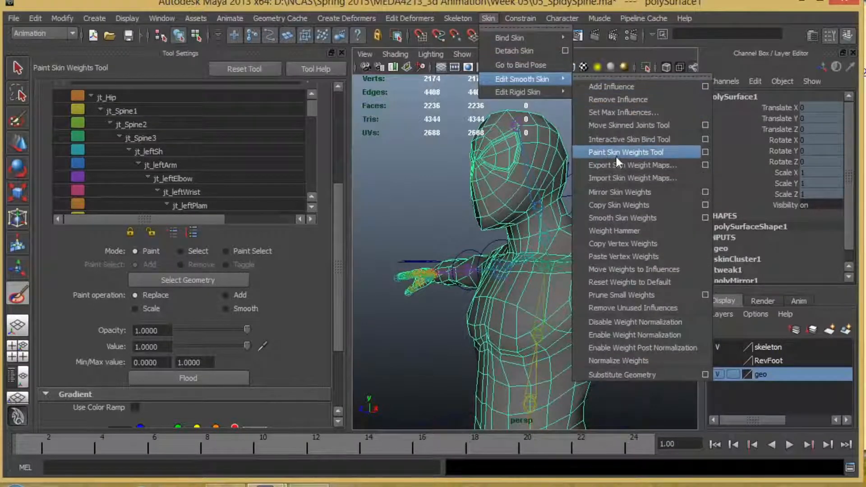
{"action": "left_click", "coordinate": [677, 154]}
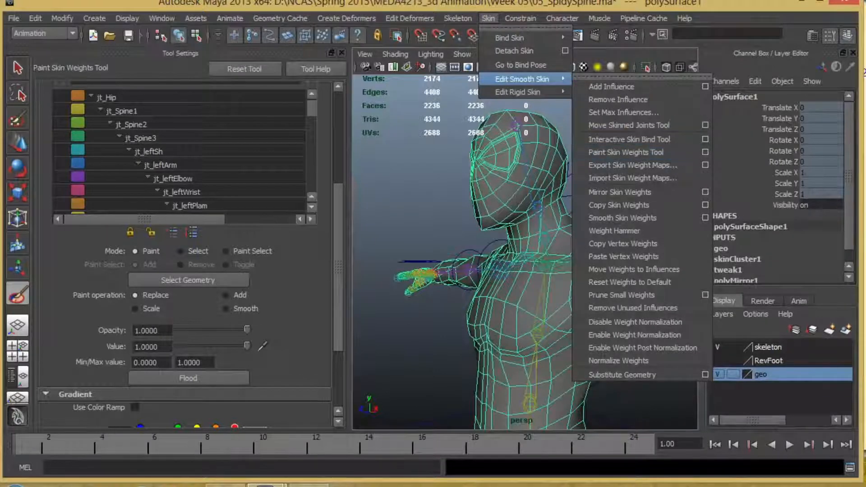
Compare the weight influence of jt_Spine3 and the neck joint on the body mesh
{"action": "left_click", "coordinate": [127, 105]}
{"action": "left_click", "coordinate": [153, 132]}
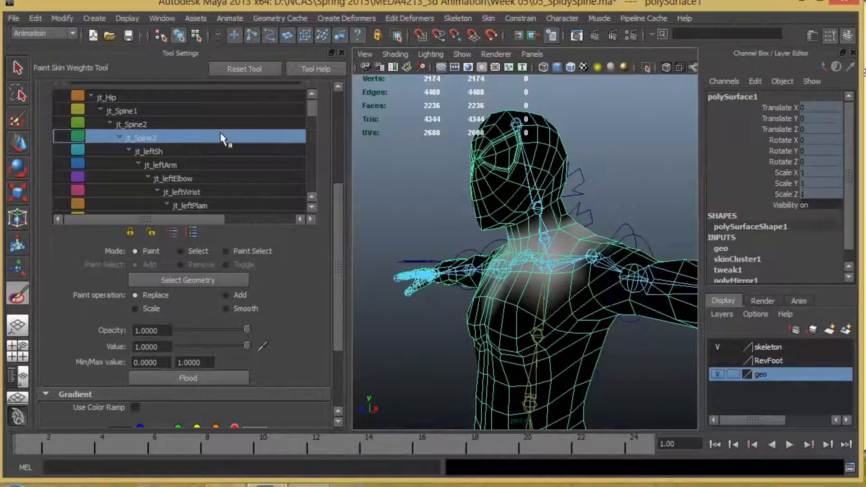
{"action": "scroll", "coordinate": [220, 133], "scroll_direction": "down", "scroll_amount": 10}
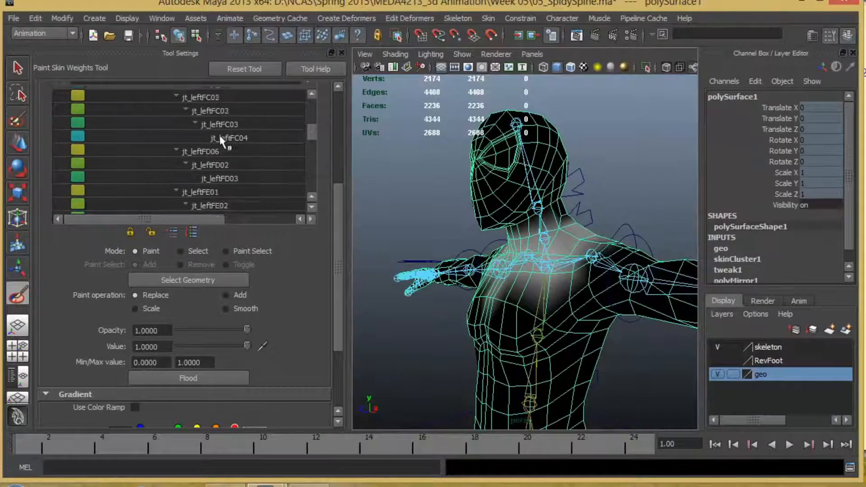
{"action": "scroll", "coordinate": [219, 133], "scroll_direction": "down", "scroll_amount": 2}
{"action": "left_click", "coordinate": [150, 153]}
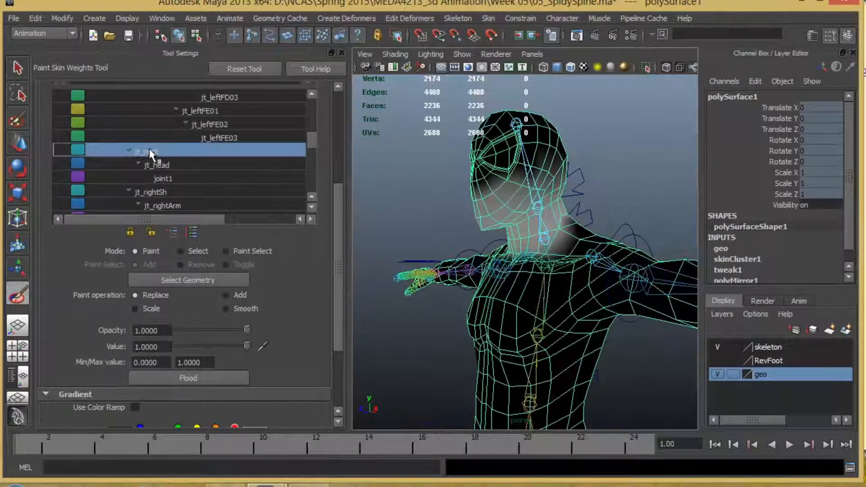
Compare the weight influences of jt_head, joint1 and jt_neck on the head and neck of the body mesh
{"action": "left_click", "coordinate": [156, 165]}
{"action": "left_click", "coordinate": [163, 177]}
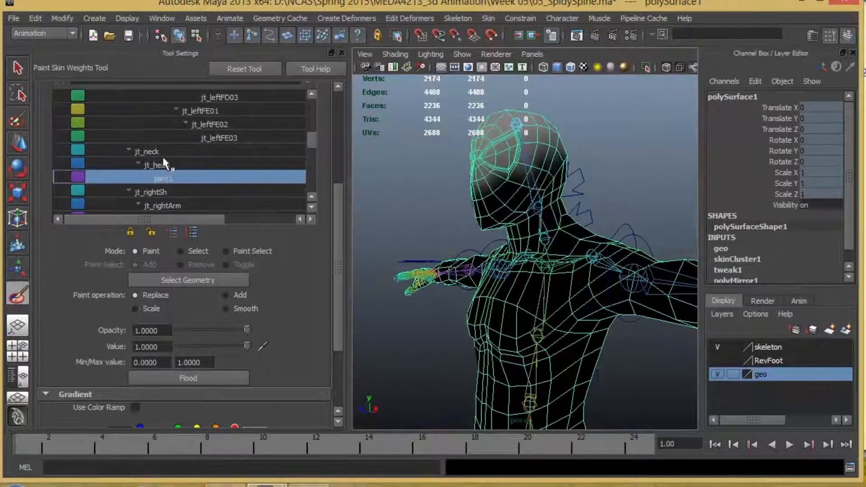
{"action": "left_click", "coordinate": [160, 161]}
{"action": "left_click", "coordinate": [161, 153]}
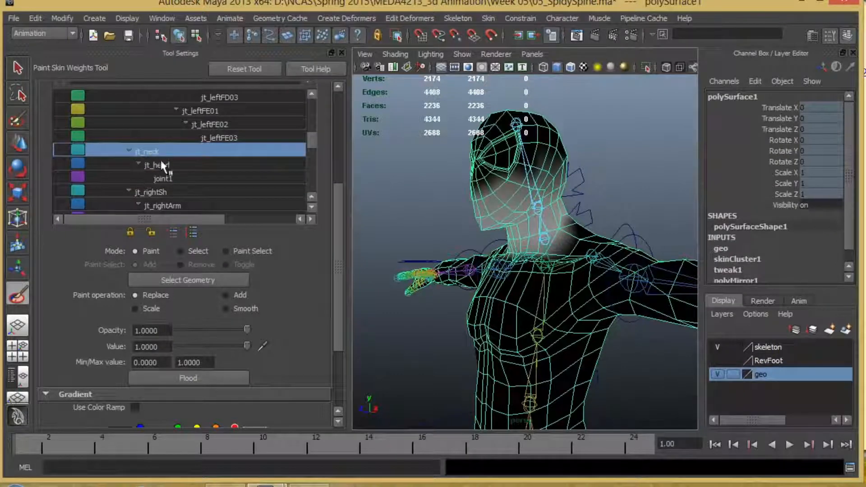
{"action": "left_click", "coordinate": [171, 180]}
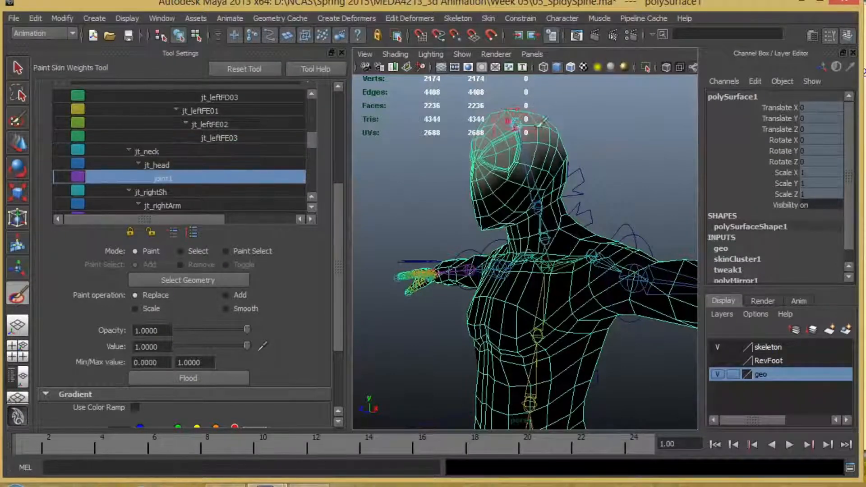
Paint full jt_head influence over the forehead and top of the head, using Replace with a value of 1
{"action": "left_click", "coordinate": [173, 165]}
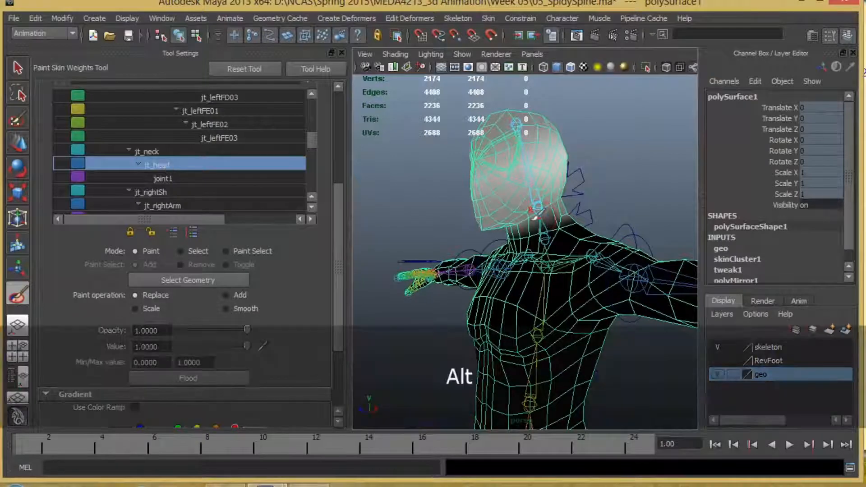
{"action": "left_click_drag", "start_coordinate": [555, 203], "coordinate": [532, 229], "text": "alt"}
{"action": "right_click_drag", "start_coordinate": [532, 228], "coordinate": [357, 205], "text": "alt"}
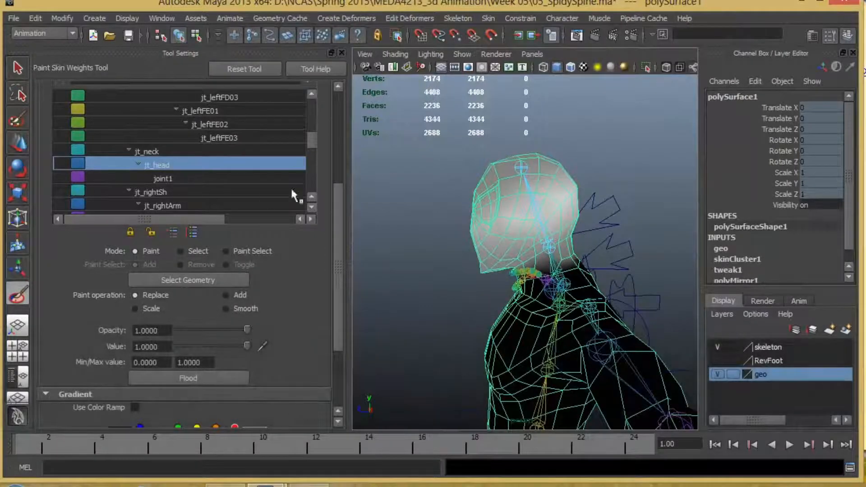
{"action": "right_click_drag", "start_coordinate": [559, 235], "coordinate": [579, 234], "text": "alt"}
{"action": "left_click_drag", "start_coordinate": [579, 234], "coordinate": [588, 238], "text": "alt"}
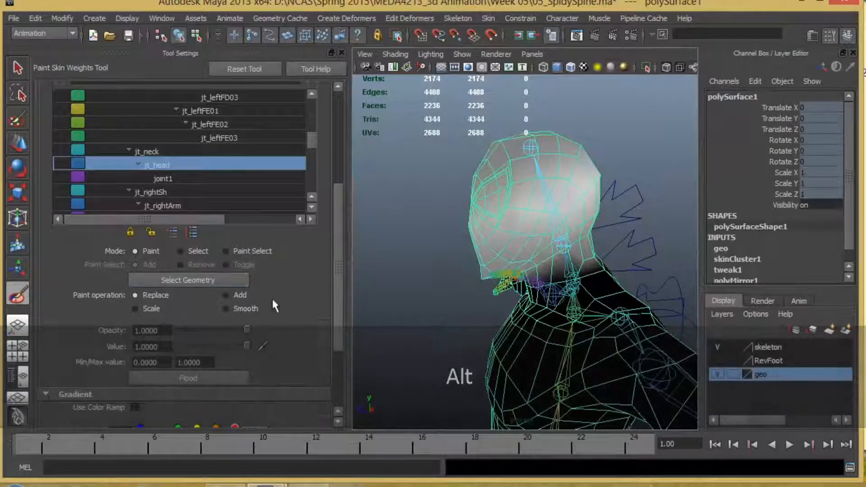
{"action": "scroll", "coordinate": [270, 296], "scroll_direction": "down", "scroll_amount": 3}
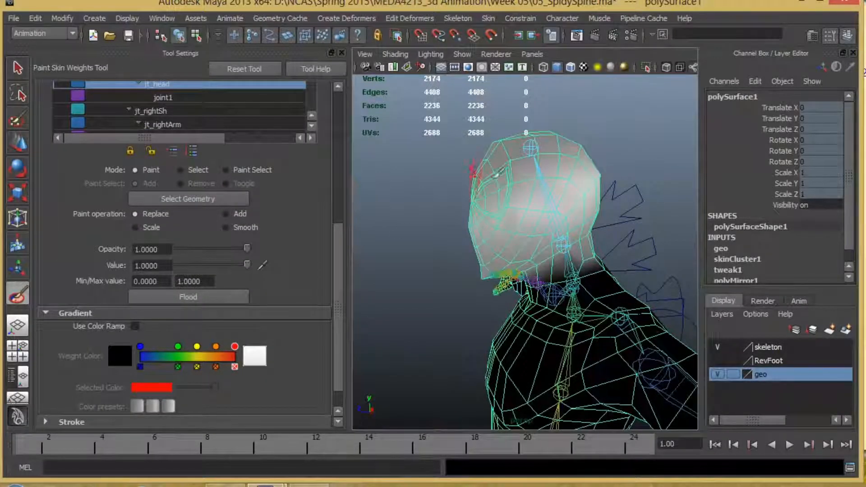
{"action": "mouse_move", "coordinate": [496, 174]}
{"action": "left_mouse_down"}
{"action": "mouse_move", "coordinate": [542, 145]}
{"action": "mouse_move", "coordinate": [492, 180]}
{"action": "mouse_move", "coordinate": [539, 136]}
{"action": "left_mouse_up"}
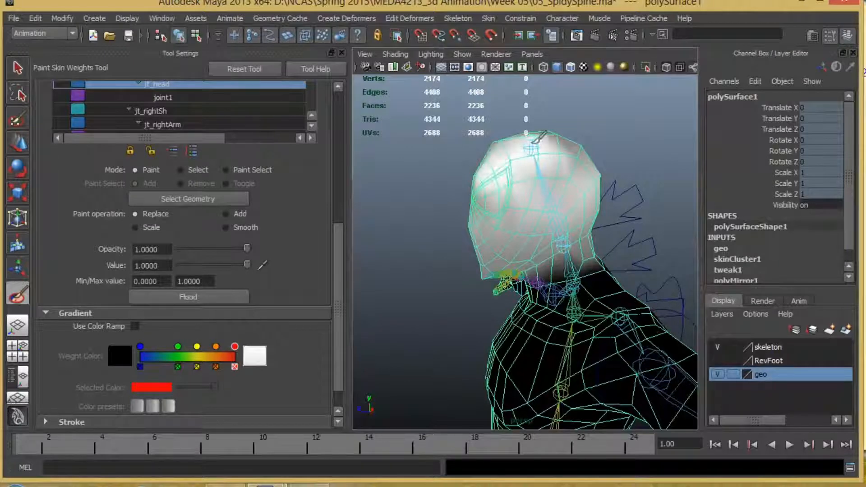
Adjust the brush size and paint full jt_head weight over the face, cheeks and jaw on both sides of the head
{"action": "left_click_drag", "start_coordinate": [528, 171], "coordinate": [508, 176], "text": "alt"}
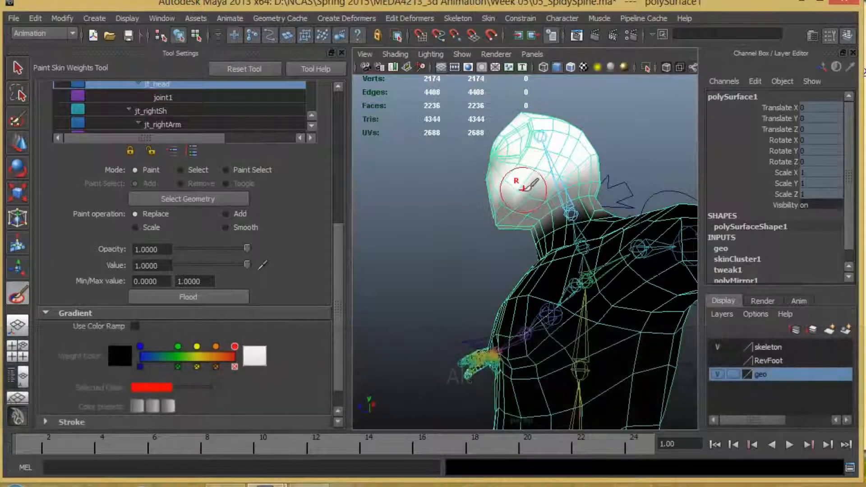
{"action": "key", "text": "b"}
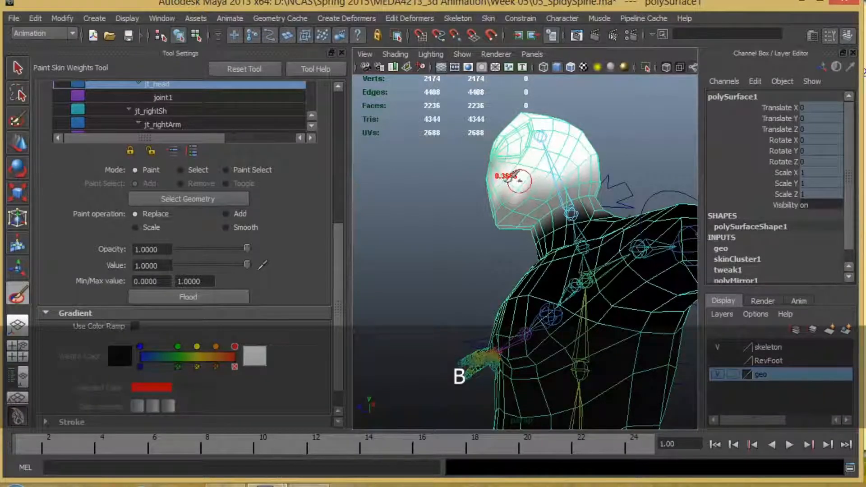
{"action": "left_click_drag", "start_coordinate": [519, 181], "coordinate": [504, 222], "text": "alt"}
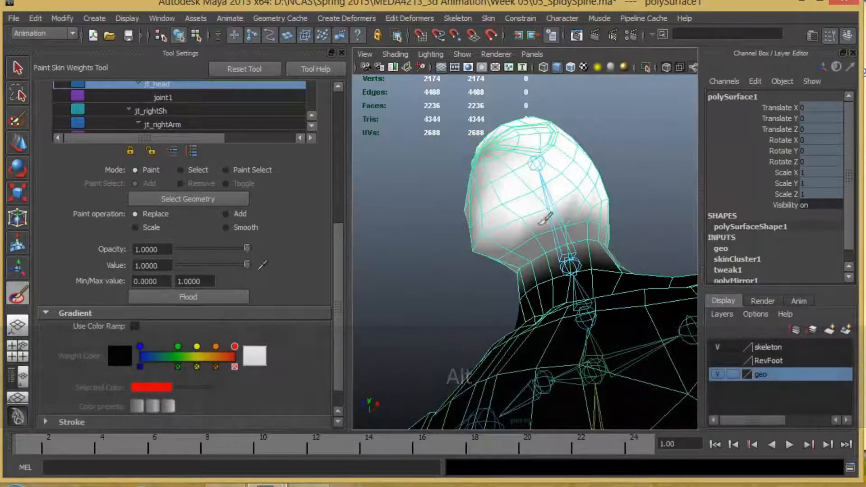
{"action": "mouse_move", "coordinate": [535, 236]}
{"action": "left_mouse_down"}
{"action": "mouse_move", "coordinate": [507, 249]}
{"action": "mouse_move", "coordinate": [610, 218]}
{"action": "mouse_move", "coordinate": [527, 230]}
{"action": "left_mouse_up"}
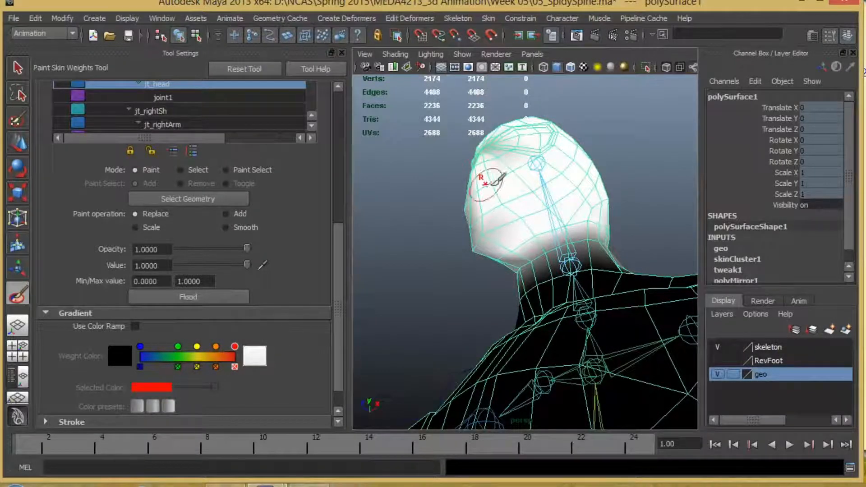
{"action": "mouse_move", "coordinate": [483, 178]}
{"action": "left_mouse_down", "text": "alt"}
{"action": "mouse_move", "coordinate": [545, 216]}
{"action": "mouse_move", "coordinate": [555, 217]}
{"action": "mouse_move", "coordinate": [554, 203]}
{"action": "mouse_move", "coordinate": [595, 221]}
{"action": "mouse_move", "coordinate": [569, 164]}
{"action": "mouse_move", "coordinate": [556, 185]}
{"action": "mouse_move", "coordinate": [562, 172]}
{"action": "mouse_move", "coordinate": [612, 198]}
{"action": "mouse_move", "coordinate": [615, 224]}
{"action": "mouse_move", "coordinate": [613, 194]}
{"action": "mouse_move", "coordinate": [628, 152]}
{"action": "mouse_move", "coordinate": [629, 170]}
{"action": "mouse_move", "coordinate": [547, 126]}
{"action": "mouse_move", "coordinate": [533, 138]}
{"action": "mouse_move", "coordinate": [555, 141]}
{"action": "left_mouse_up", "text": "alt"}
{"action": "mouse_move", "coordinate": [566, 201]}
{"action": "left_mouse_down", "text": "alt"}
{"action": "mouse_move", "coordinate": [589, 180]}
{"action": "mouse_move", "coordinate": [536, 183]}
{"action": "left_mouse_up", "text": "alt"}
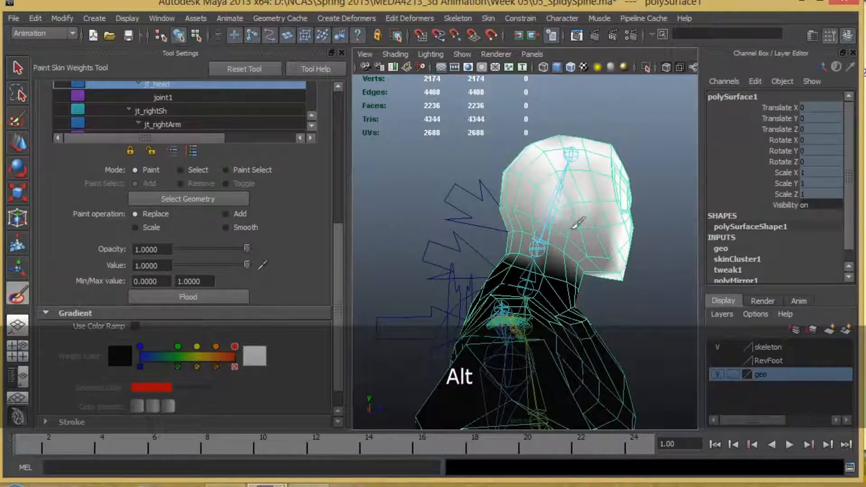
{"action": "mouse_move", "coordinate": [618, 245]}
{"action": "left_mouse_down"}
{"action": "mouse_move", "coordinate": [603, 203]}
{"action": "mouse_move", "coordinate": [628, 250]}
{"action": "mouse_move", "coordinate": [599, 267]}
{"action": "left_mouse_up"}
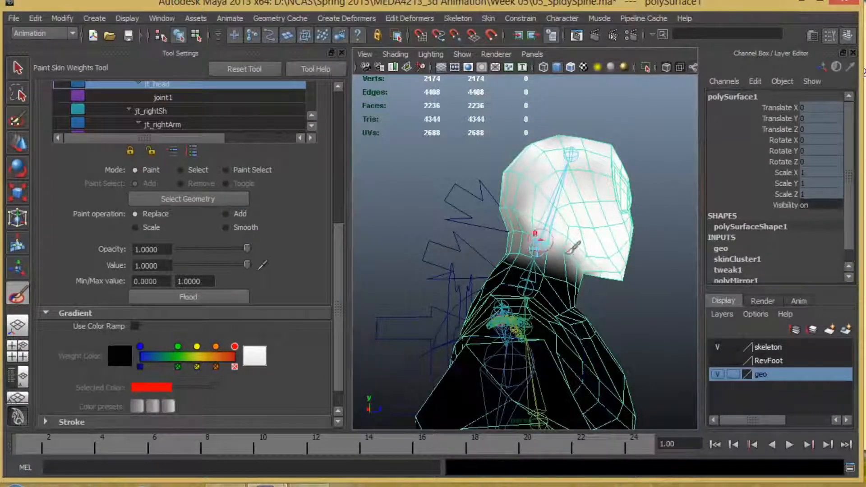
Replace the remaining partial weights on the back of the head and along the skull base with full jt_head influence
{"action": "mouse_move", "coordinate": [519, 206]}
{"action": "left_mouse_down", "text": "alt"}
{"action": "mouse_move", "coordinate": [622, 253]}
{"action": "mouse_move", "coordinate": [513, 201]}
{"action": "mouse_move", "coordinate": [524, 221]}
{"action": "left_mouse_up", "text": "alt"}
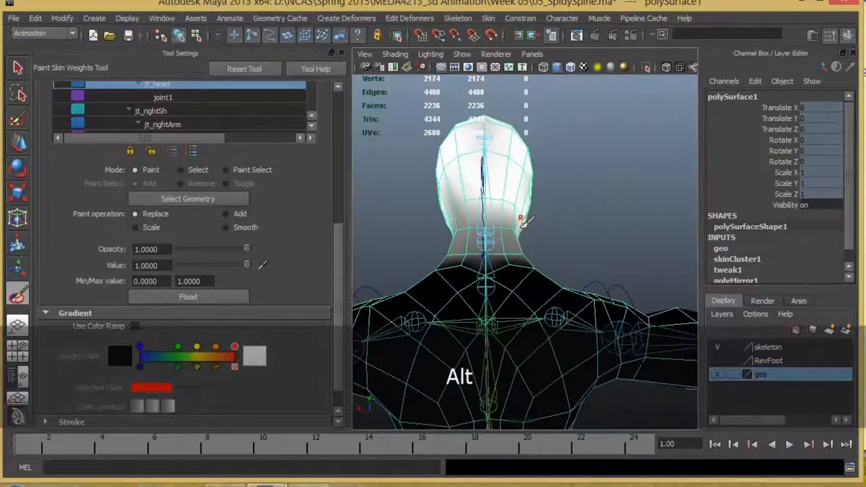
{"action": "left_click_drag", "start_coordinate": [458, 212], "coordinate": [534, 216], "text": "alt"}
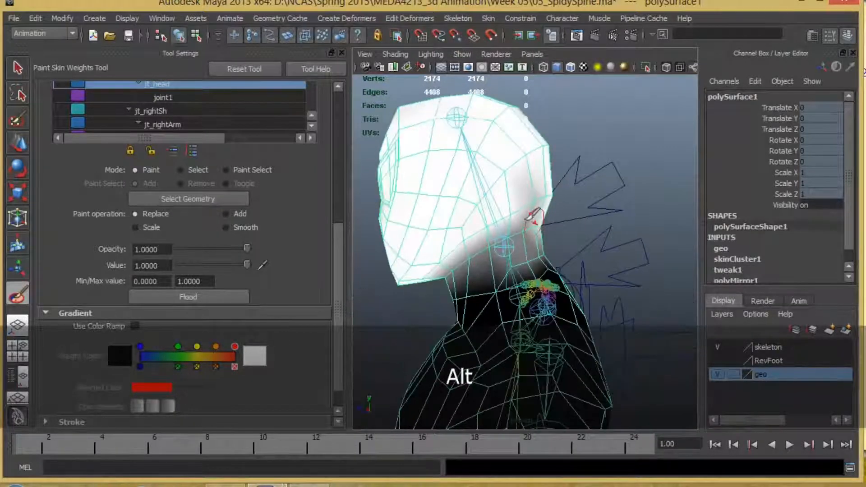
{"action": "left_click_drag", "start_coordinate": [482, 230], "coordinate": [530, 203], "text": "alt"}
{"action": "left_click_drag", "start_coordinate": [468, 242], "coordinate": [564, 217], "text": "alt"}
Smooth the jt_head weights around the upper neck and below the jaw with the Smooth paint operation at opacity 1
{"action": "left_click", "coordinate": [231, 227]}
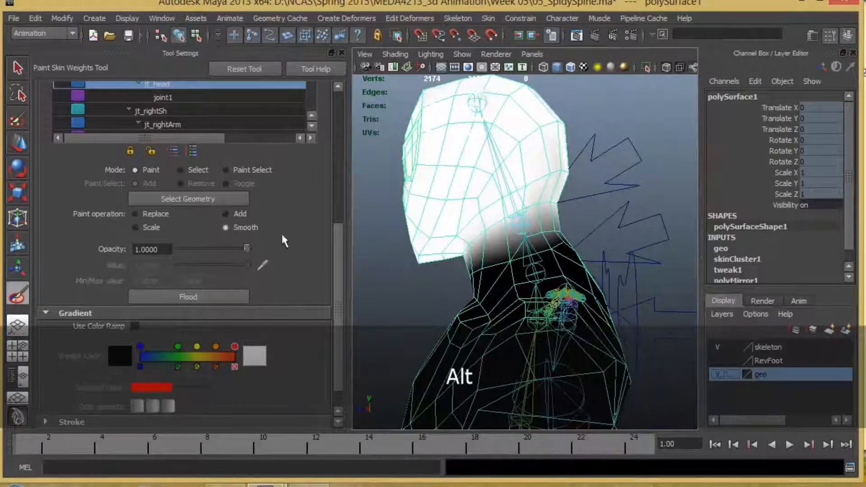
{"action": "key", "text": "b"}
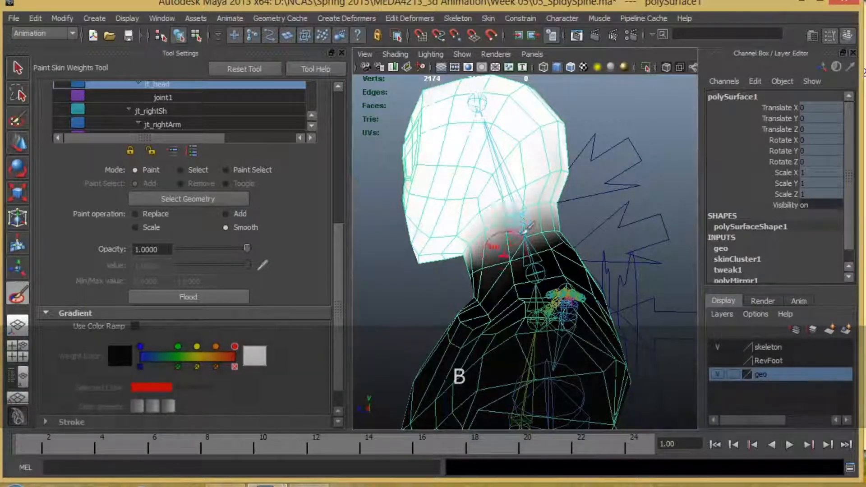
{"action": "left_click_drag", "start_coordinate": [508, 242], "coordinate": [490, 276], "text": "alt"}
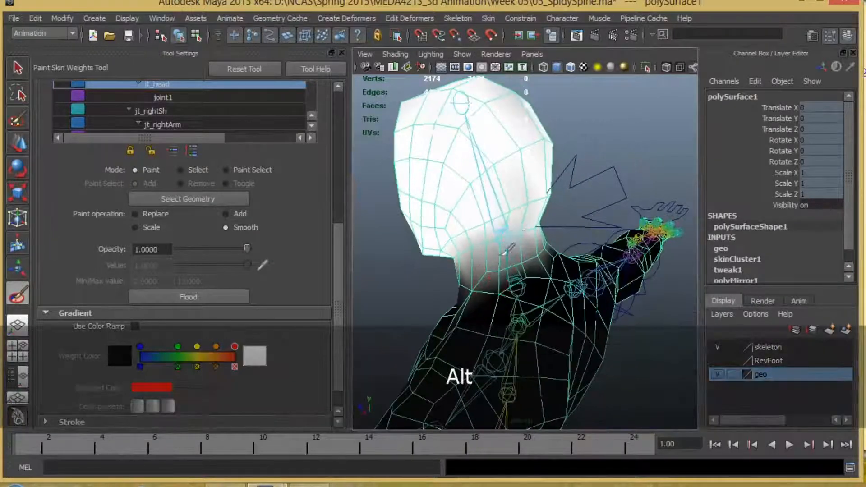
{"action": "left_click_drag", "start_coordinate": [527, 242], "coordinate": [439, 235], "text": "alt"}
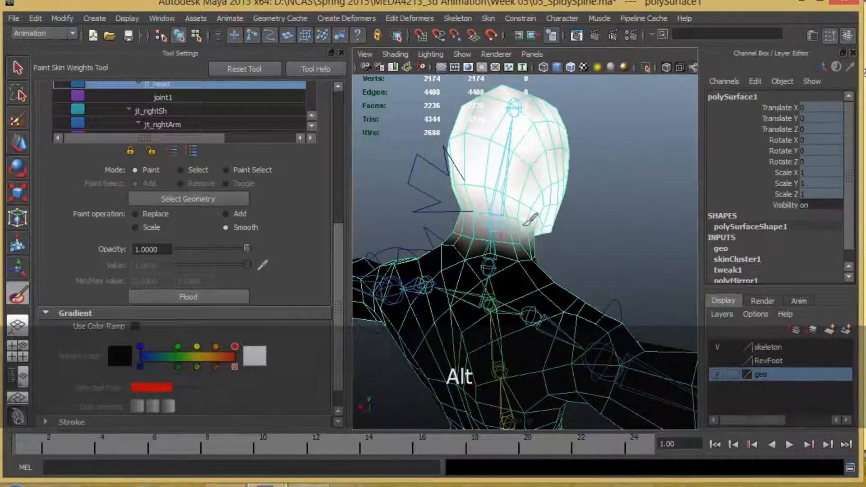
{"action": "mouse_move", "coordinate": [479, 223]}
{"action": "left_mouse_down", "text": "alt"}
{"action": "mouse_move", "coordinate": [465, 248]}
{"action": "mouse_move", "coordinate": [550, 239]}
{"action": "mouse_move", "coordinate": [539, 235]}
{"action": "mouse_move", "coordinate": [565, 266]}
{"action": "mouse_move", "coordinate": [533, 251]}
{"action": "left_mouse_up", "text": "alt"}
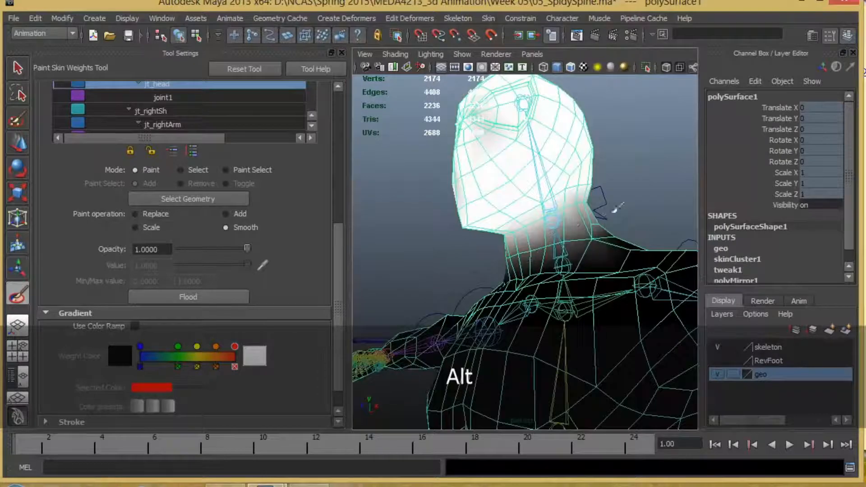
{"action": "left_click_drag", "start_coordinate": [592, 226], "coordinate": [533, 254], "text": "alt"}
Test the head deformation by rotating ccSpine05 about -47° in X, and undo the rotation
{"action": "right_click_drag", "start_coordinate": [528, 259], "coordinate": [469, 224], "text": "alt"}
{"action": "left_click_drag", "start_coordinate": [470, 225], "coordinate": [489, 243], "text": "alt"}
{"action": "mouse_move", "coordinate": [558, 241]}
{"action": "right_mouse_down", "text": "alt"}
{"action": "mouse_move", "coordinate": [609, 232]}
{"action": "mouse_move", "coordinate": [575, 243]}
{"action": "right_mouse_up", "text": "alt"}
{"action": "left_click_drag", "start_coordinate": [575, 243], "coordinate": [578, 235], "text": "alt"}
{"action": "key", "text": "w"}
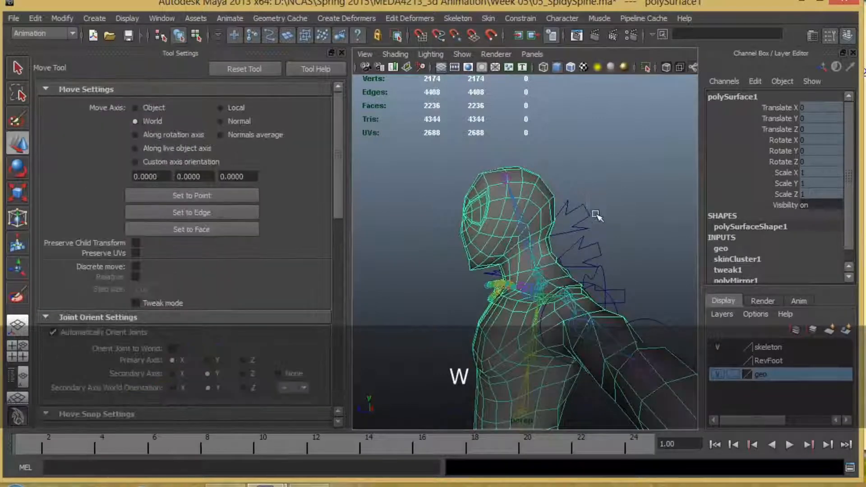
{"action": "left_click", "coordinate": [571, 225]}
{"action": "key", "text": "e"}
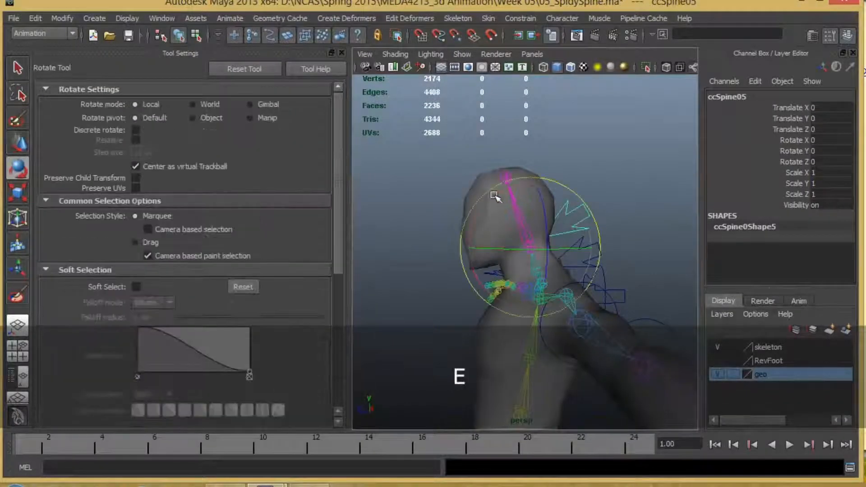
{"action": "mouse_move", "coordinate": [494, 197]}
{"action": "left_mouse_down"}
{"action": "mouse_move", "coordinate": [473, 201]}
{"action": "mouse_move", "coordinate": [528, 176]}
{"action": "mouse_move", "coordinate": [574, 177]}
{"action": "mouse_move", "coordinate": [505, 200]}
{"action": "left_mouse_up"}
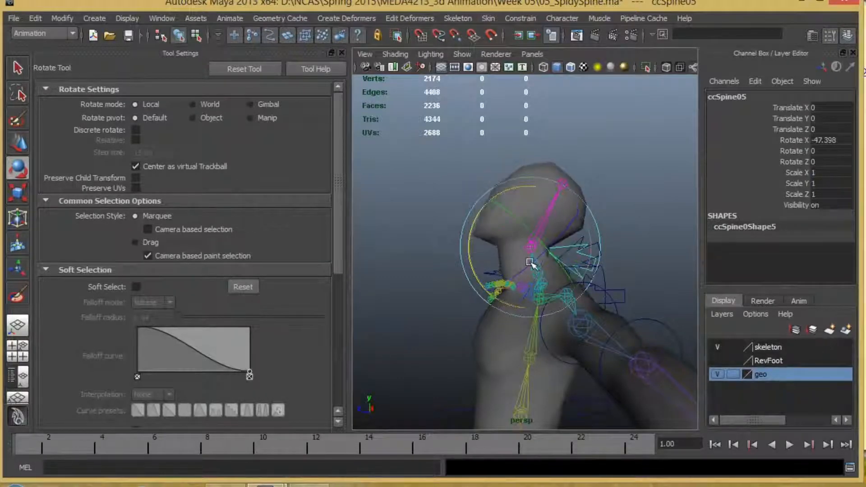
{"action": "key", "text": "ctrl+z"}
Rotate ccSpine05 about -41° in X, inspect the neck deformation from the side and front, and undo the rotation
{"action": "left_click_drag", "start_coordinate": [547, 286], "coordinate": [552, 215], "text": "alt"}
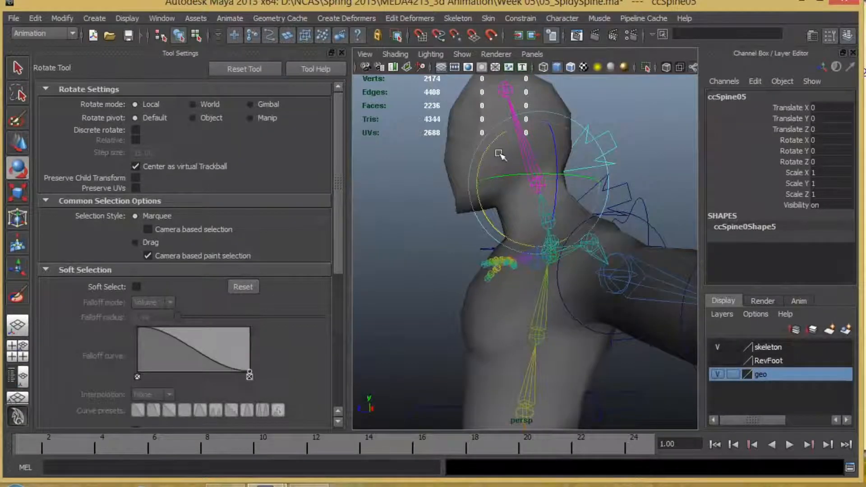
{"action": "left_click_drag", "start_coordinate": [487, 143], "coordinate": [496, 150]}
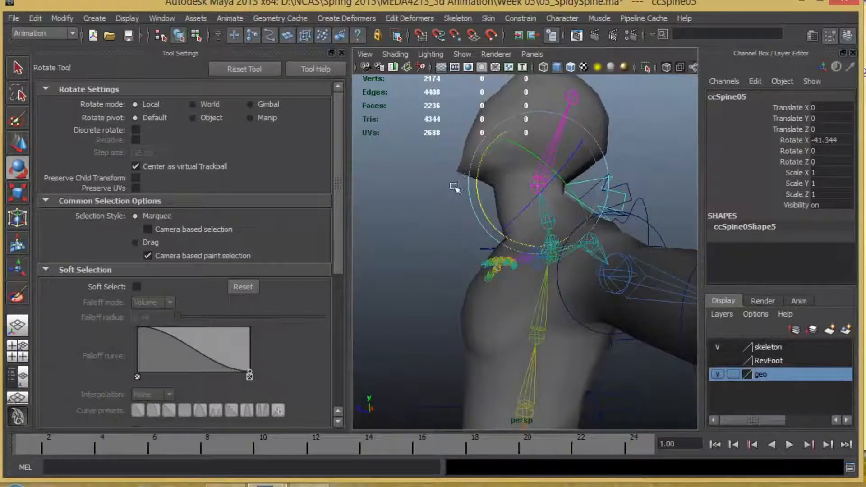
{"action": "left_click_drag", "start_coordinate": [446, 186], "coordinate": [535, 160], "text": "alt"}
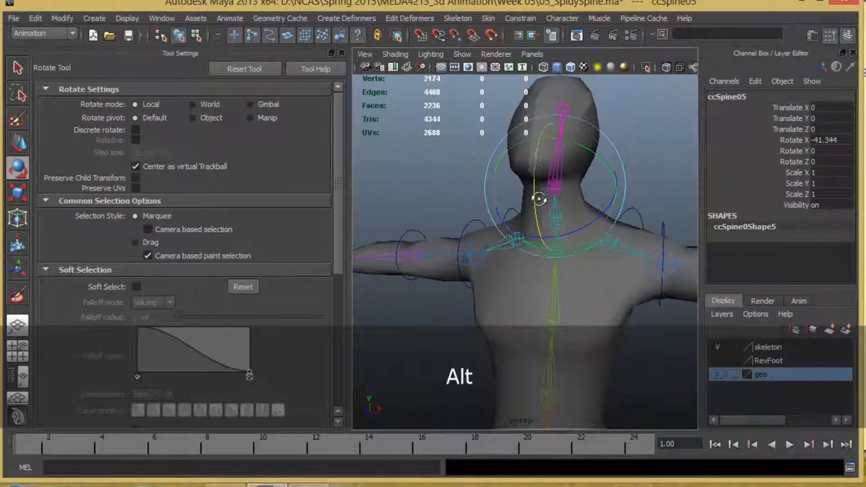
{"action": "left_click_drag", "start_coordinate": [539, 199], "coordinate": [466, 191], "text": "alt"}
{"action": "key", "text": "ctrl+z"}
Reselect the body mesh polySurface1, reactivate the Paint Skin Weights Tool, and choose the jt_neck influence
{"action": "left_click_drag", "start_coordinate": [547, 188], "coordinate": [494, 194], "text": "alt"}
{"action": "left_click", "coordinate": [438, 181]}
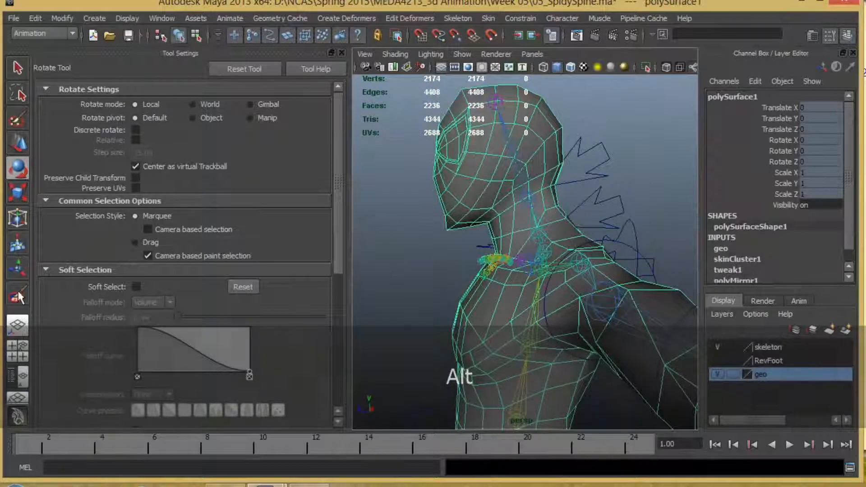
{"action": "key", "text": "y"}
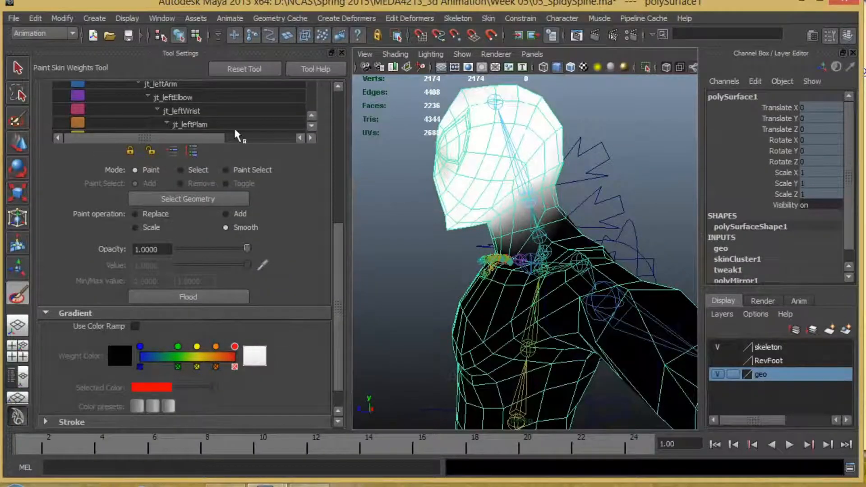
{"action": "left_click_drag", "start_coordinate": [342, 256], "coordinate": [339, 196]}
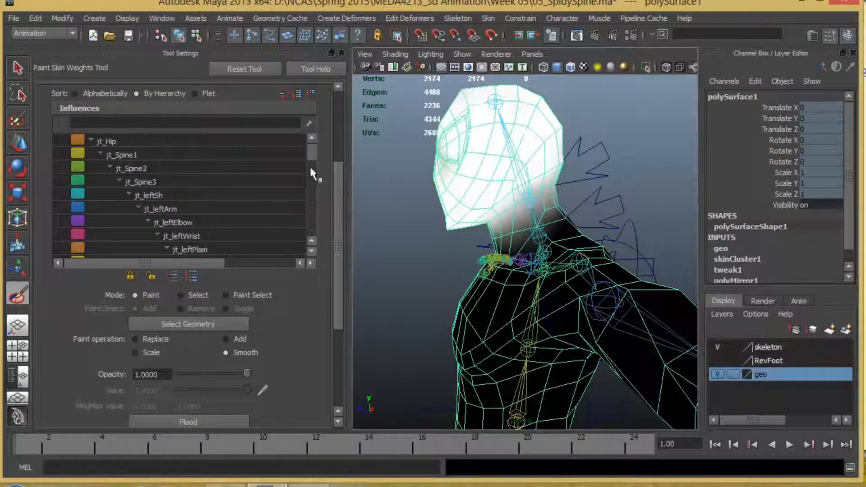
{"action": "scroll", "coordinate": [307, 181], "scroll_direction": "down", "scroll_amount": 5}
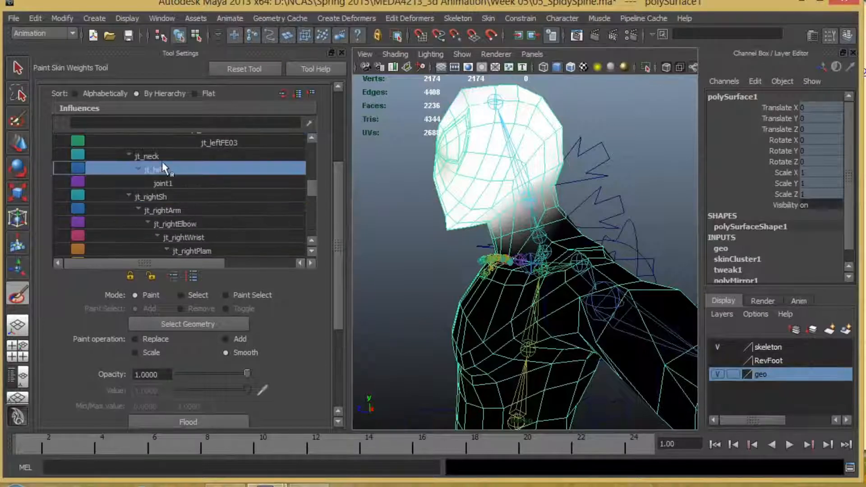
{"action": "left_click", "coordinate": [144, 156]}
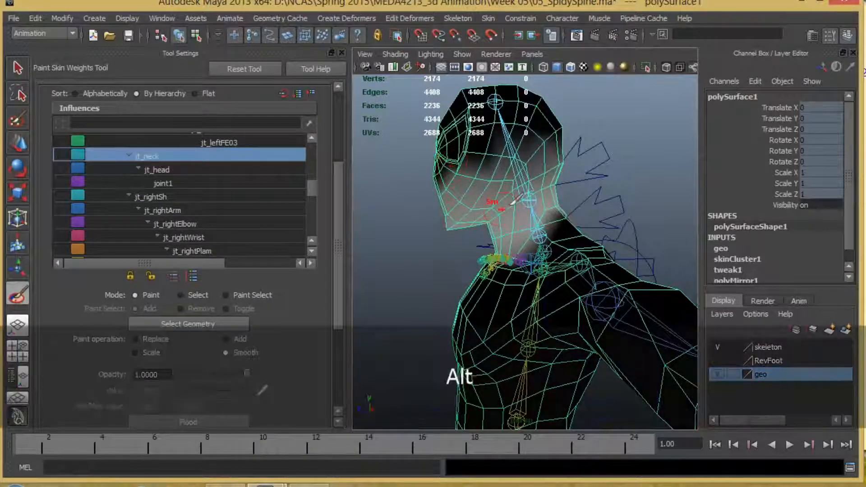
Erase the jt_neck weights from the face and both sides of the head with the Replace paint operation at value 0
{"action": "left_click_drag", "start_coordinate": [607, 200], "coordinate": [528, 191], "text": "alt"}
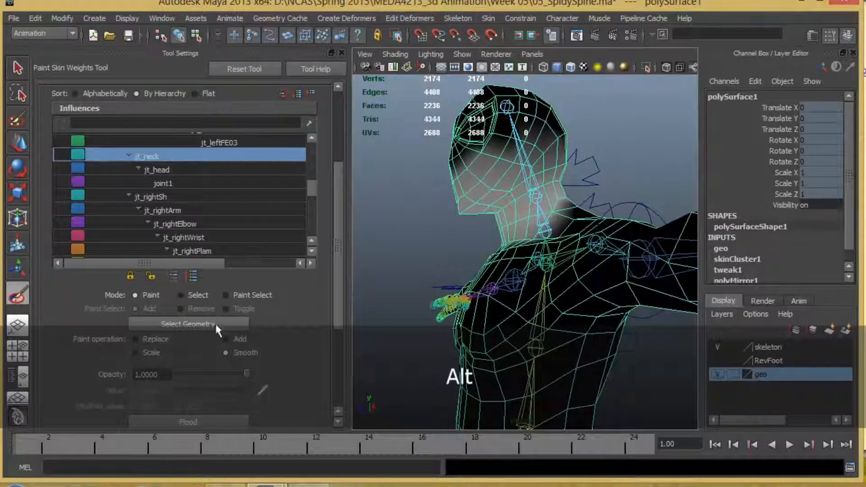
{"action": "left_click", "coordinate": [145, 341]}
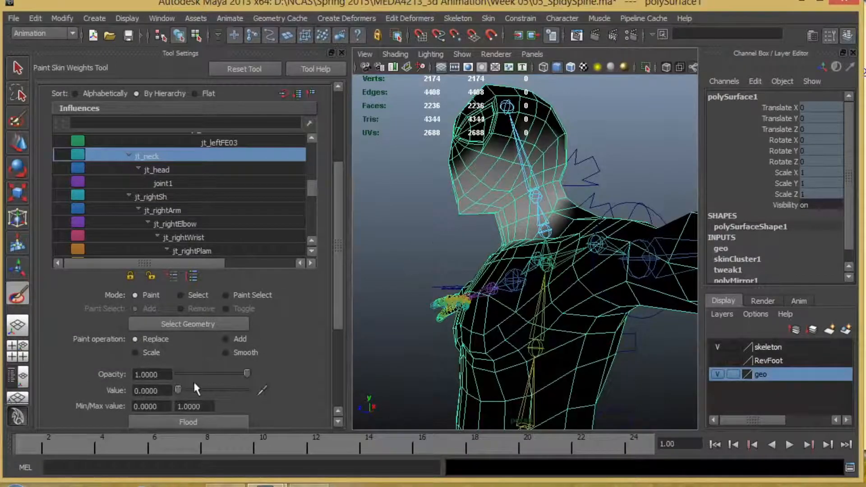
{"action": "left_click_drag", "start_coordinate": [449, 231], "coordinate": [532, 144], "text": "alt"}
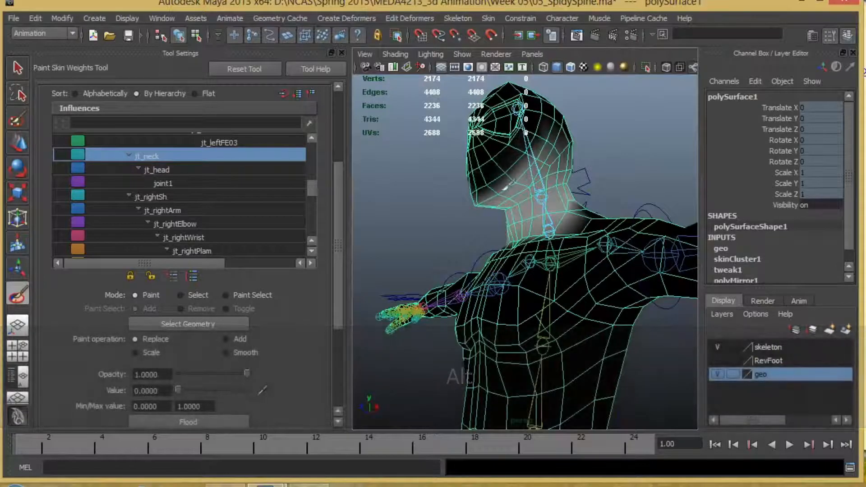
{"action": "left_click_drag", "start_coordinate": [551, 135], "coordinate": [433, 188], "text": "alt"}
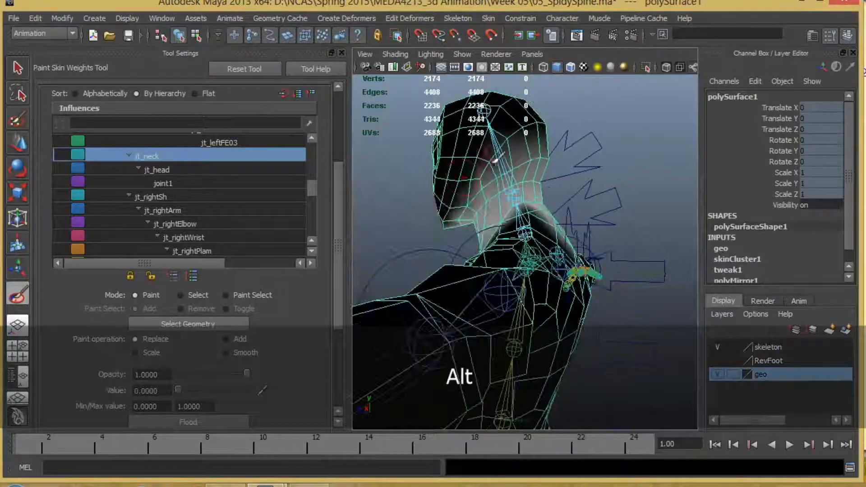
{"action": "left_click_drag", "start_coordinate": [494, 167], "coordinate": [494, 147], "text": "alt"}
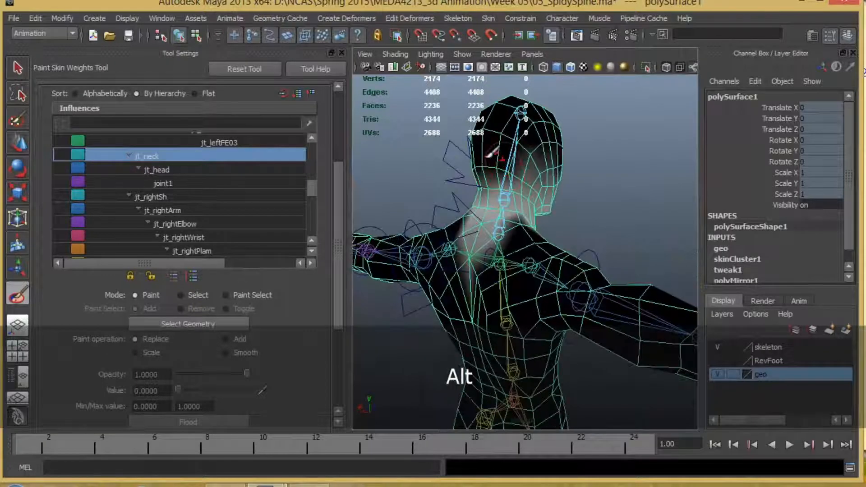
{"action": "left_click_drag", "start_coordinate": [538, 175], "coordinate": [538, 169], "text": "alt"}
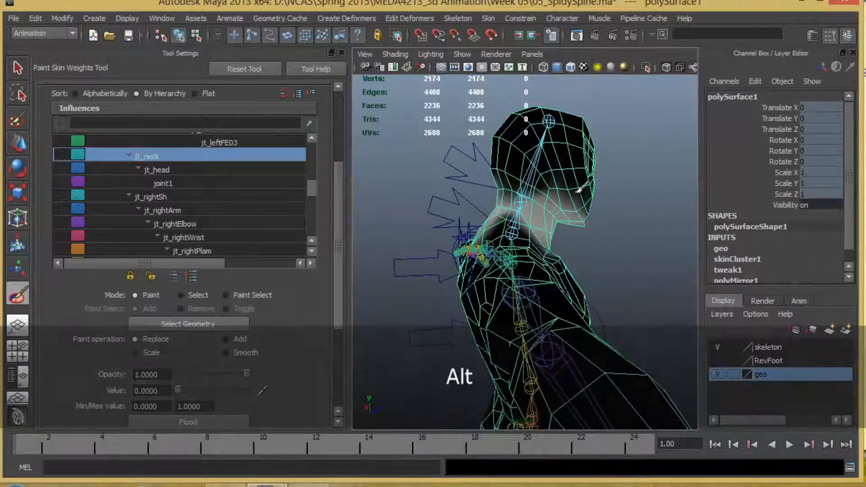
{"action": "left_click_drag", "start_coordinate": [557, 170], "coordinate": [573, 212], "text": "alt"}
Remove the remaining jt_neck influence along the jawline, under the chin and around the lower back of the head
{"action": "scroll", "coordinate": [573, 212], "scroll_direction": "up", "scroll_amount": 4, "text": "alt"}
{"action": "middle_click_drag", "start_coordinate": [572, 213], "coordinate": [548, 230], "text": "alt"}
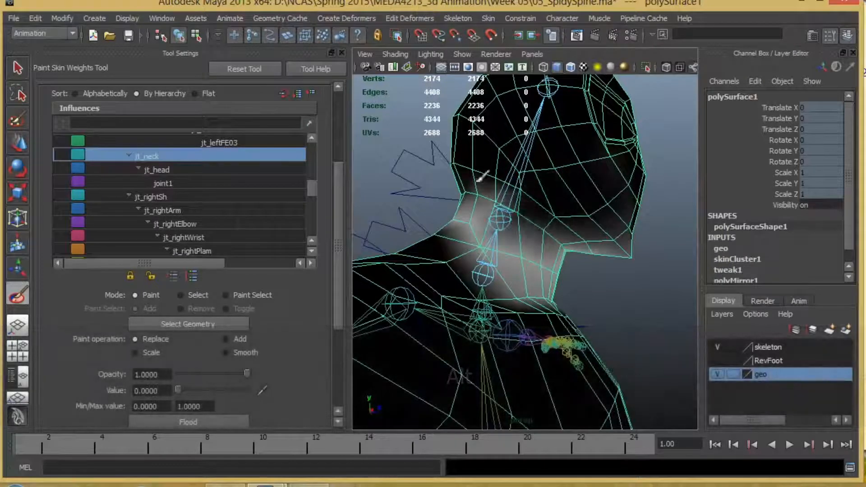
{"action": "left_click_drag", "start_coordinate": [598, 236], "coordinate": [543, 200], "text": "alt"}
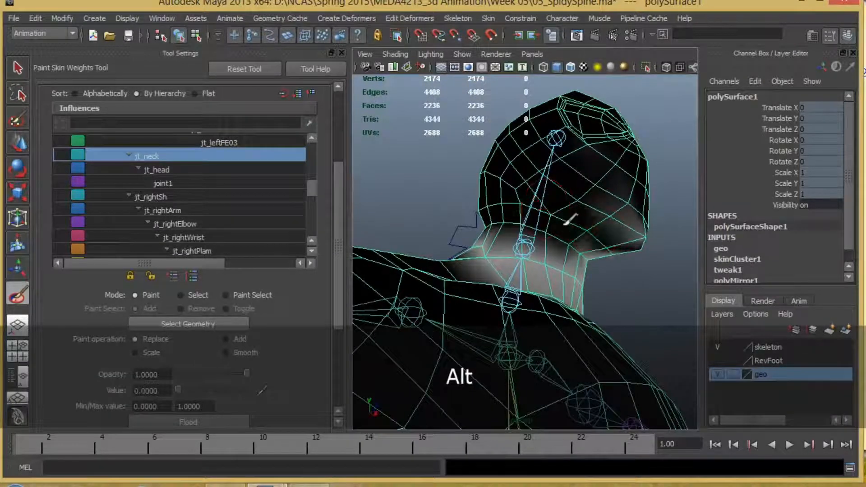
{"action": "left_click_drag", "start_coordinate": [580, 226], "coordinate": [529, 171], "text": "alt"}
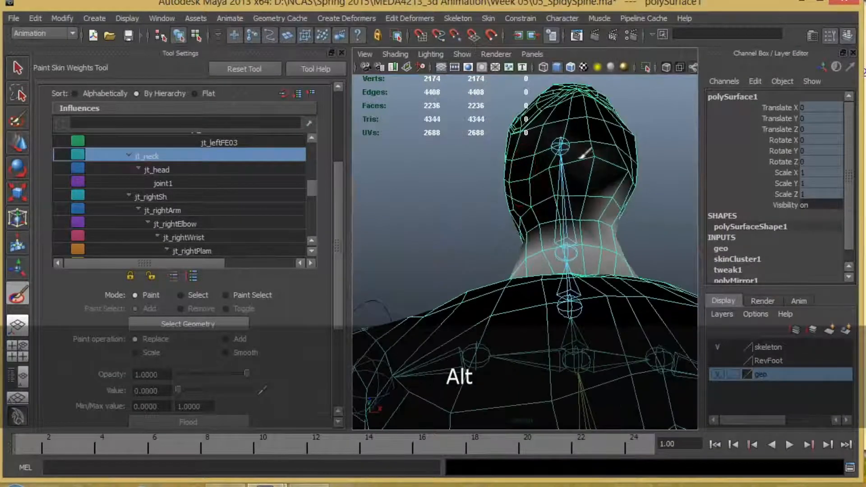
{"action": "mouse_move", "coordinate": [587, 135]}
{"action": "left_mouse_down", "text": "alt"}
{"action": "mouse_move", "coordinate": [644, 187]}
{"action": "mouse_move", "coordinate": [600, 124]}
{"action": "left_mouse_up", "text": "alt"}
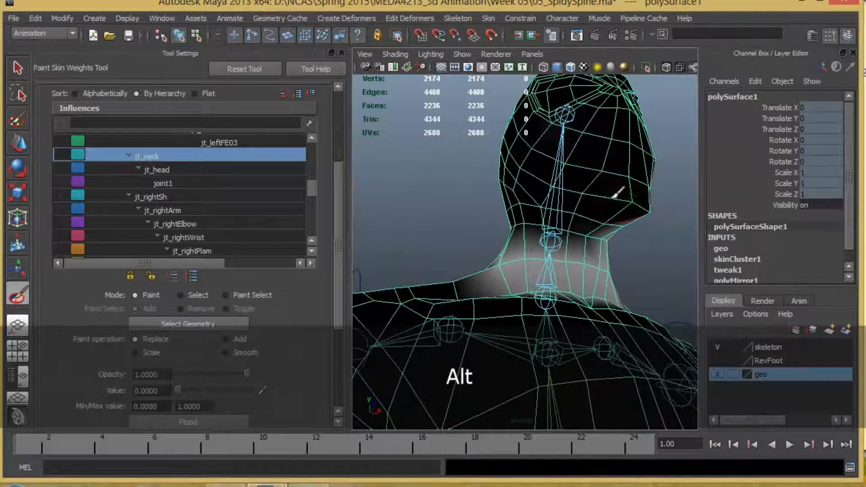
{"action": "left_click_drag", "start_coordinate": [623, 201], "coordinate": [525, 157], "text": "alt"}
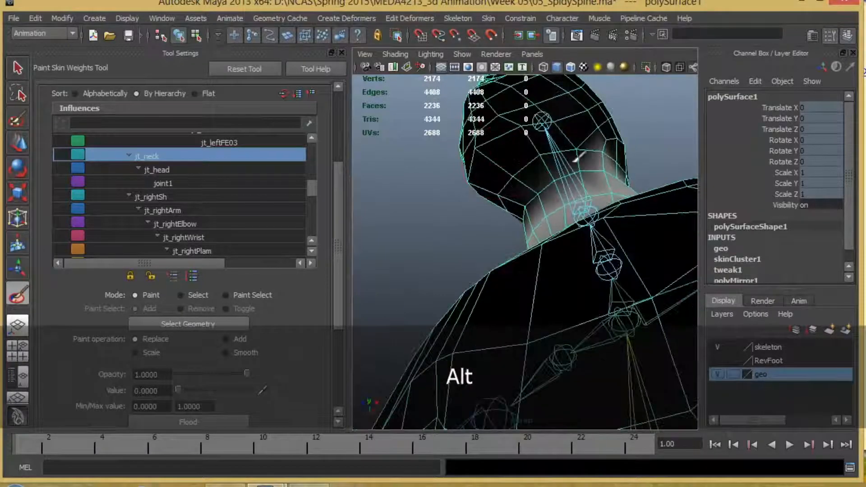
{"action": "left_click_drag", "start_coordinate": [612, 143], "coordinate": [567, 155], "text": "alt"}
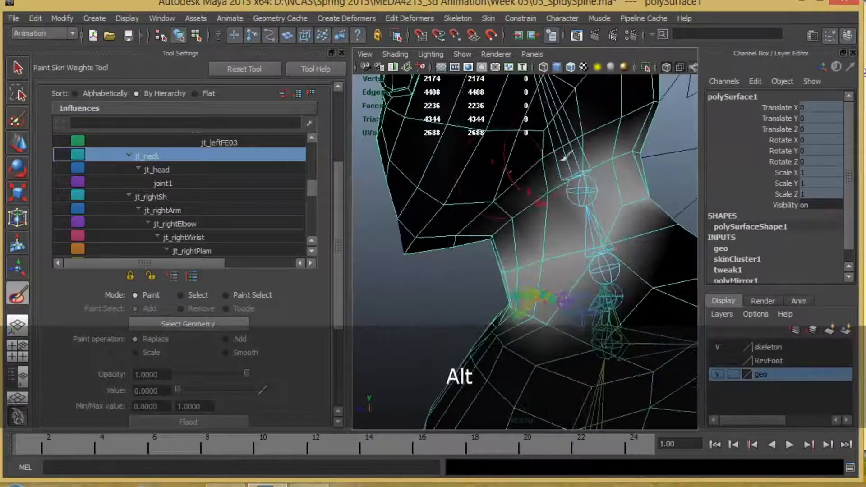
{"action": "left_click_drag", "start_coordinate": [645, 135], "coordinate": [565, 144], "text": "alt"}
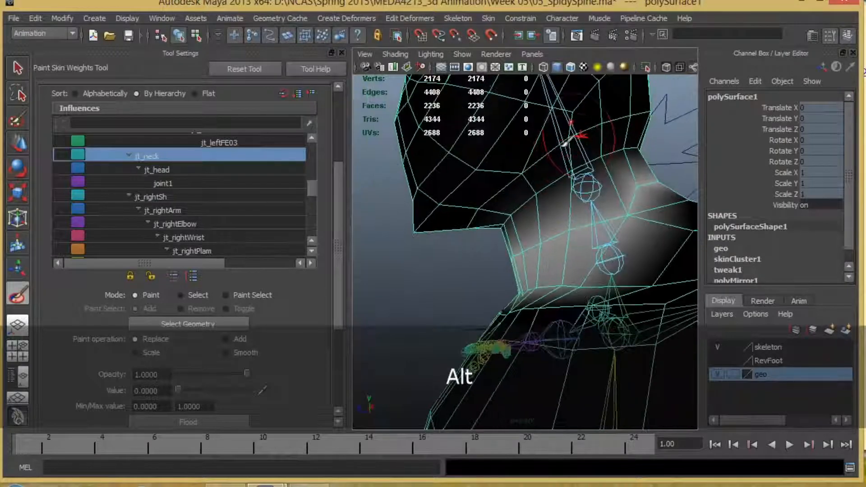
Paint out the jt_neck weights on the upper back and shoulders just below the neck
{"action": "left_click_drag", "start_coordinate": [487, 190], "coordinate": [615, 152], "text": "alt"}
{"action": "left_click_drag", "start_coordinate": [552, 173], "coordinate": [515, 200], "text": "alt"}
{"action": "left_click_drag", "start_coordinate": [597, 232], "coordinate": [491, 271], "text": "alt"}
{"action": "right_click_drag", "start_coordinate": [491, 271], "coordinate": [597, 276], "text": "alt"}
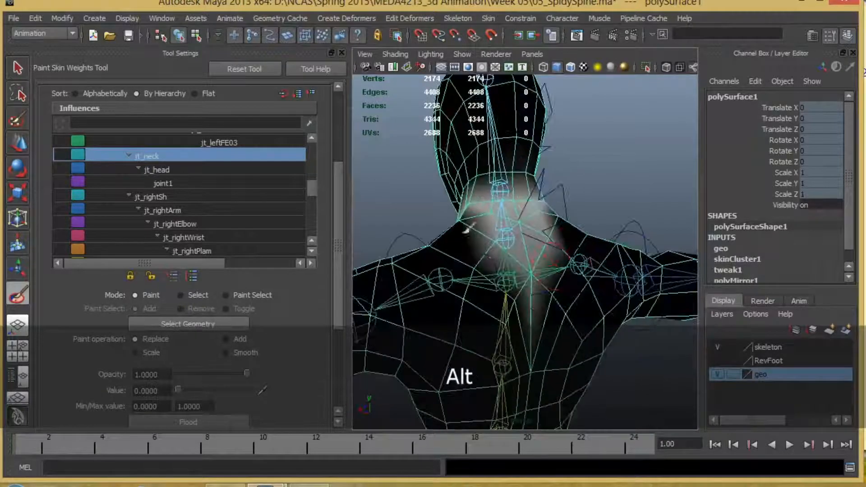
{"action": "left_click_drag", "start_coordinate": [496, 260], "coordinate": [508, 291], "text": "alt"}
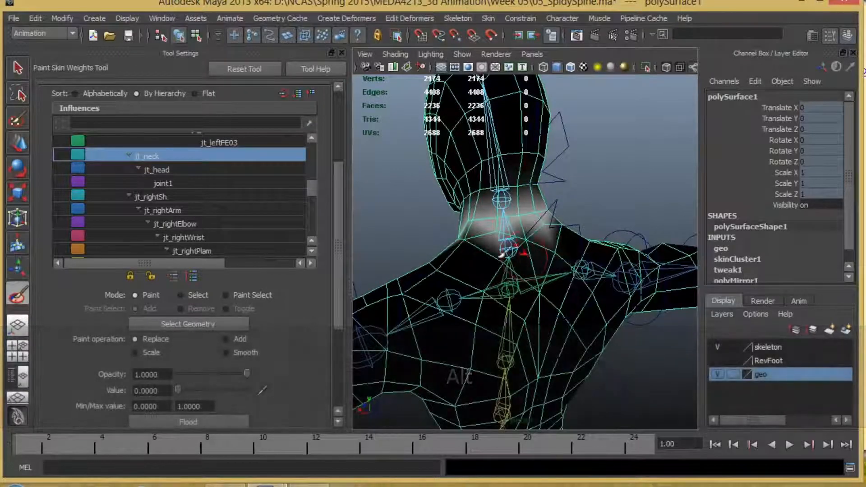
{"action": "left_click_drag", "start_coordinate": [537, 293], "coordinate": [672, 276], "text": "alt"}
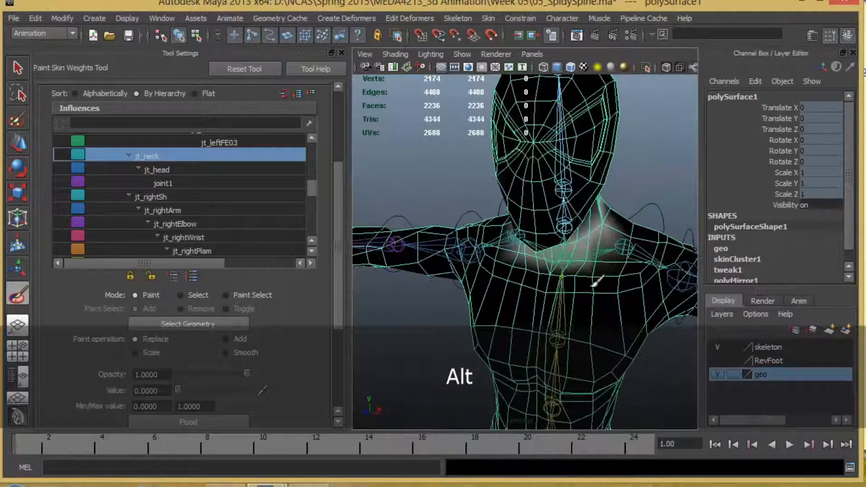
Clear the jt_neck weights from the collar area and front shoulders at the base of the neck
{"action": "mouse_move", "coordinate": [615, 251]}
{"action": "left_mouse_down"}
{"action": "mouse_move", "coordinate": [615, 228]}
{"action": "mouse_move", "coordinate": [590, 266]}
{"action": "left_mouse_up"}
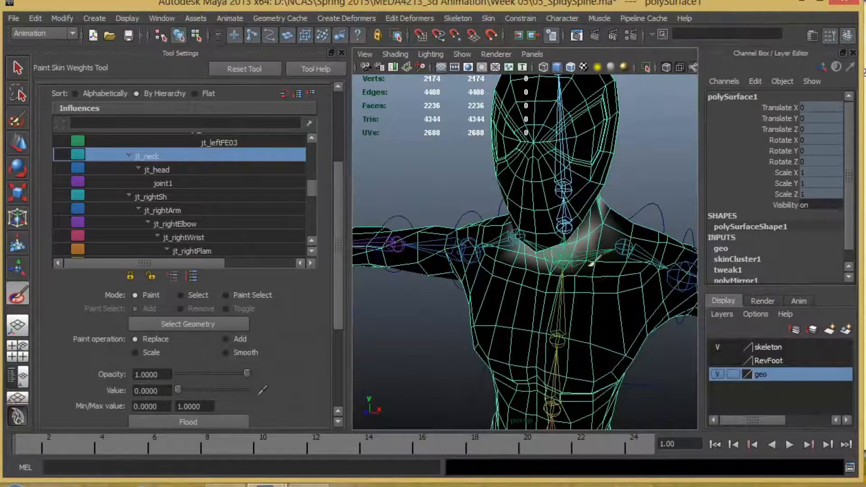
{"action": "left_click_drag", "start_coordinate": [495, 274], "coordinate": [612, 289], "text": "alt"}
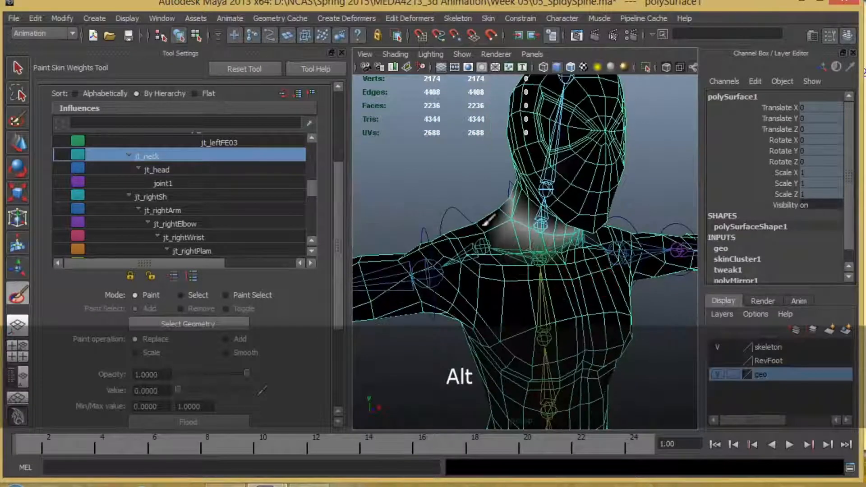
{"action": "left_click_drag", "start_coordinate": [574, 256], "coordinate": [363, 271], "text": "alt"}
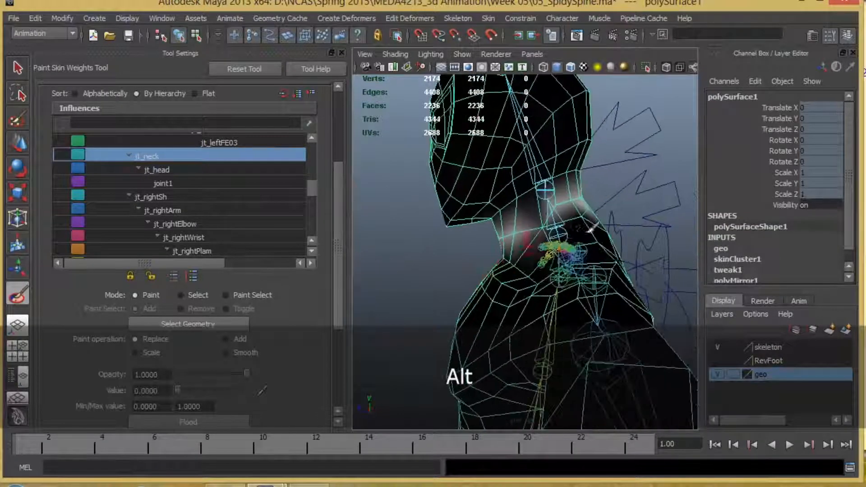
{"action": "left_click_drag", "start_coordinate": [588, 244], "coordinate": [561, 251], "text": "alt"}
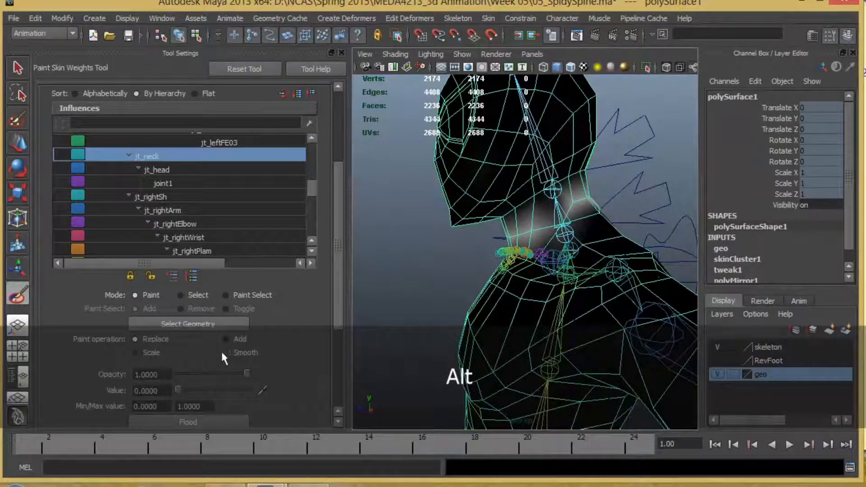
Set the Replace value to 1, adjust the brush size, and paint full jt_neck weight along one side of the neck
{"action": "left_click_drag", "start_coordinate": [178, 390], "coordinate": [301, 394]}
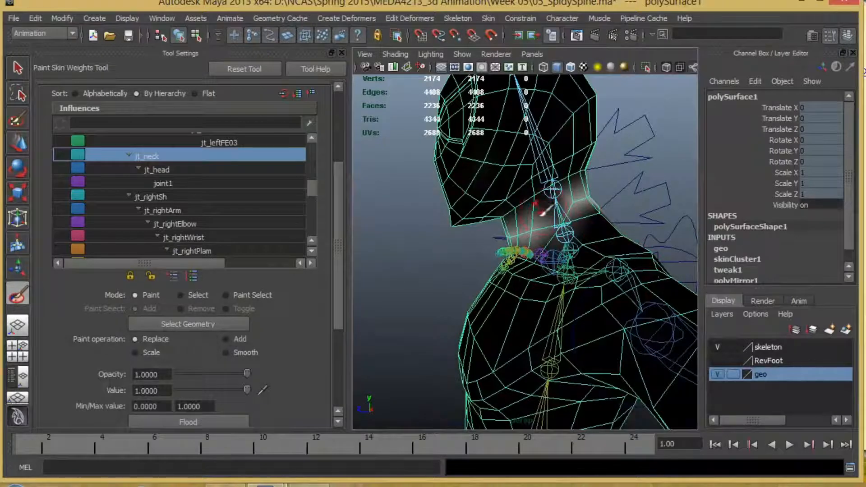
{"action": "key", "text": "b"}
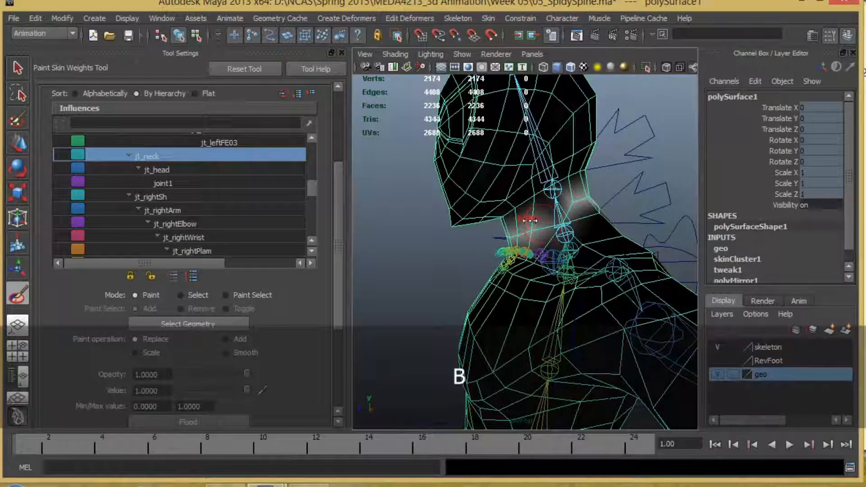
{"action": "left_click_drag", "start_coordinate": [540, 219], "coordinate": [555, 211], "text": "alt"}
{"action": "right_click_drag", "start_coordinate": [555, 212], "coordinate": [574, 258], "text": "alt"}
{"action": "left_click_drag", "start_coordinate": [575, 259], "coordinate": [556, 243], "text": "alt"}
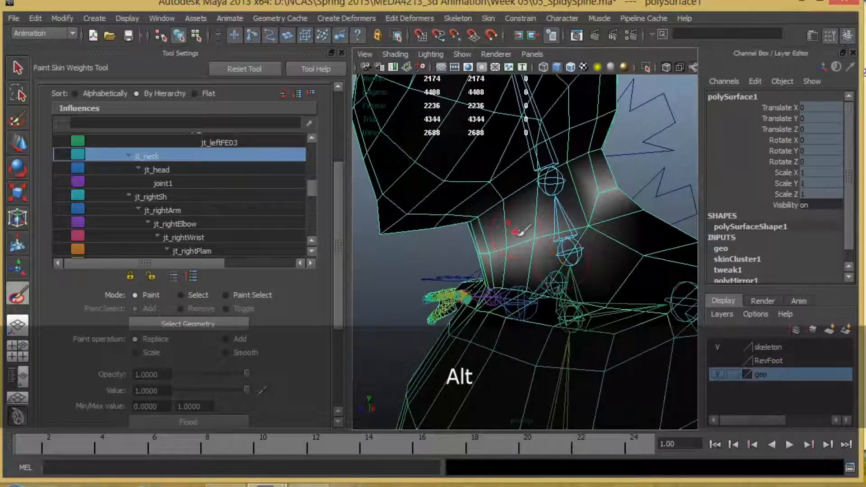
{"action": "left_click", "coordinate": [577, 210]}
{"action": "left_click", "coordinate": [579, 212]}
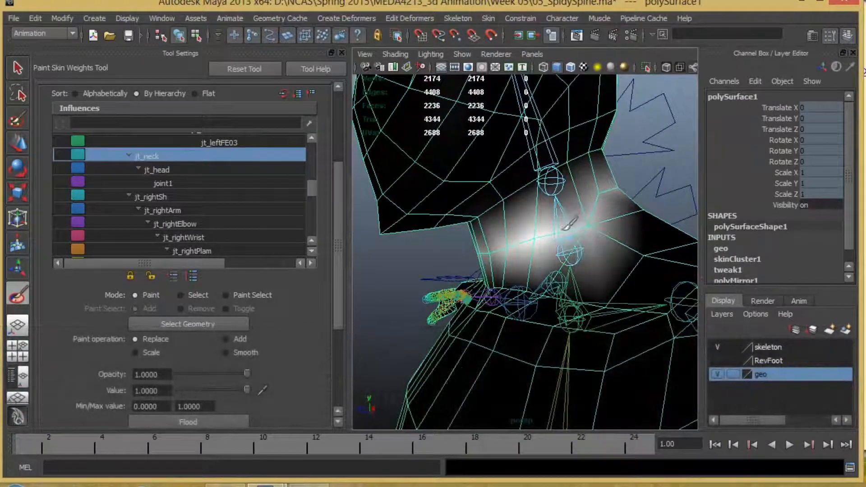
{"action": "left_click_drag", "start_coordinate": [595, 190], "coordinate": [625, 225]}
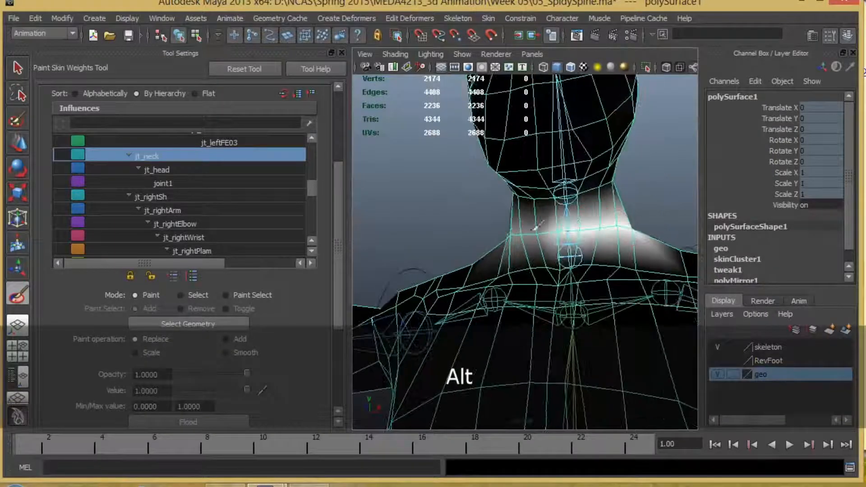
Continue the full jt_neck weight band around the front, opposite side and back of the neck
{"action": "left_click_drag", "start_coordinate": [538, 225], "coordinate": [567, 244], "text": "alt"}
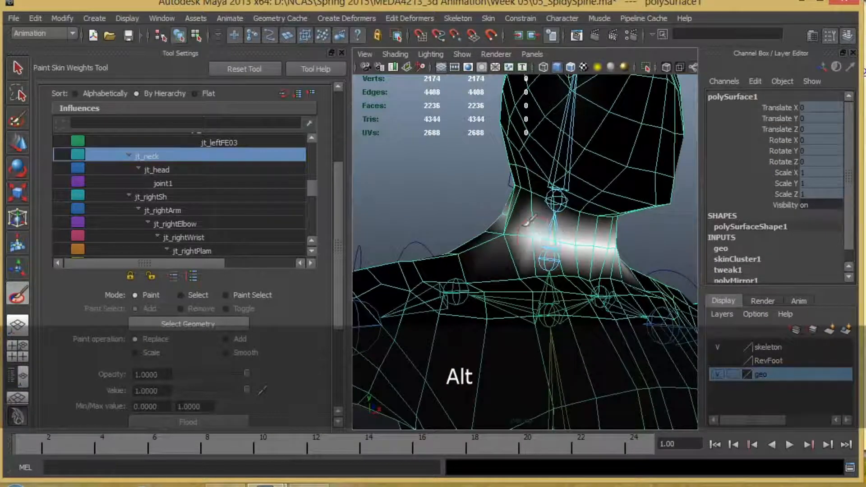
{"action": "left_click_drag", "start_coordinate": [529, 220], "coordinate": [552, 229], "text": "alt"}
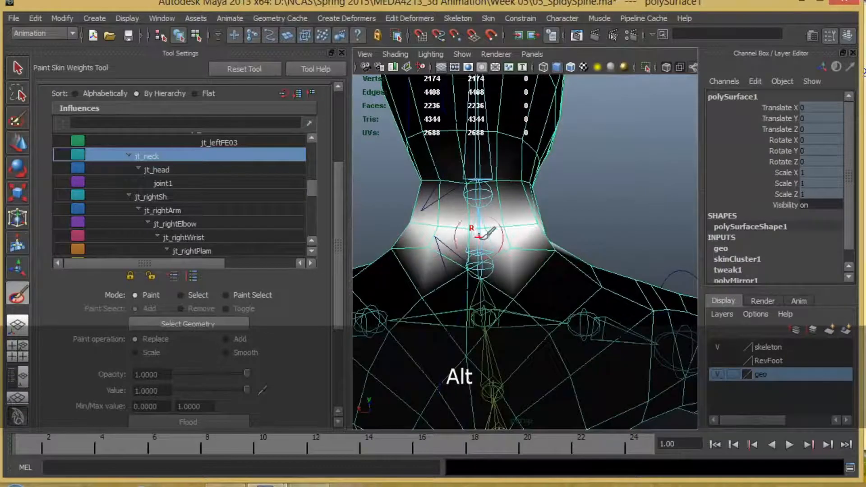
{"action": "left_click_drag", "start_coordinate": [474, 226], "coordinate": [535, 224], "text": "alt"}
{"action": "left_click_drag", "start_coordinate": [464, 237], "coordinate": [512, 233], "text": "alt"}
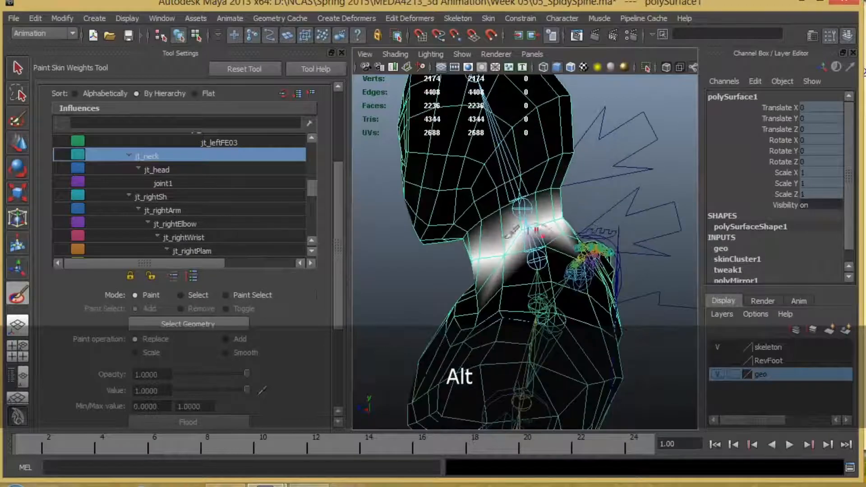
Switch the paint operation to Smooth and soften the upper edge of the jt_neck weights around the neck, undoing one stray stroke
{"action": "left_click", "coordinate": [249, 351]}
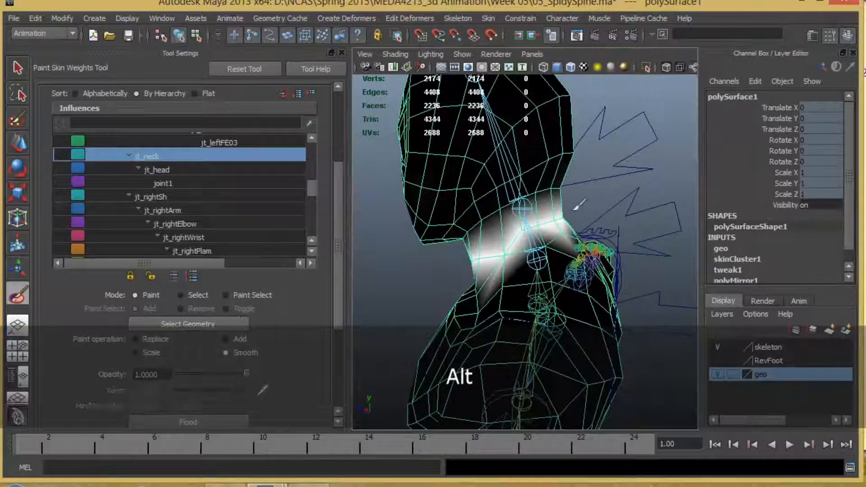
{"action": "left_click_drag", "start_coordinate": [579, 204], "coordinate": [552, 178], "text": "alt"}
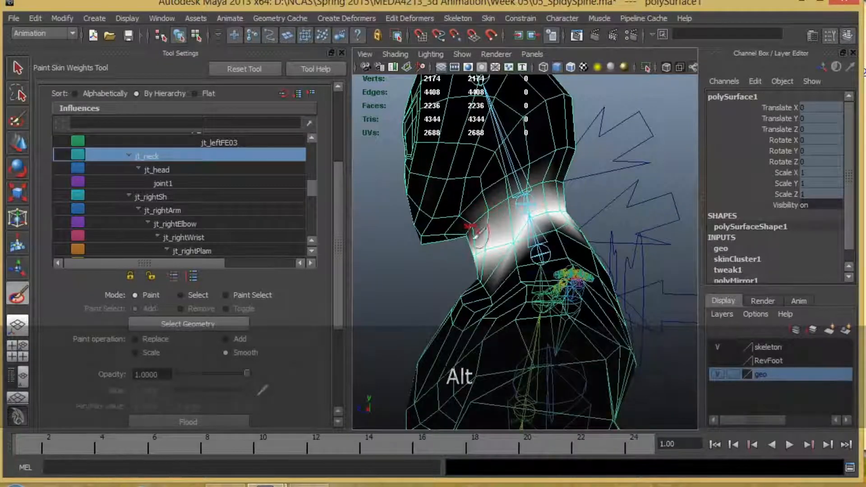
{"action": "mouse_move", "coordinate": [471, 232]}
{"action": "left_mouse_down", "text": "alt"}
{"action": "mouse_move", "coordinate": [547, 207]}
{"action": "mouse_move", "coordinate": [628, 228]}
{"action": "mouse_move", "coordinate": [582, 235]}
{"action": "mouse_move", "coordinate": [589, 243]}
{"action": "left_mouse_up", "text": "alt"}
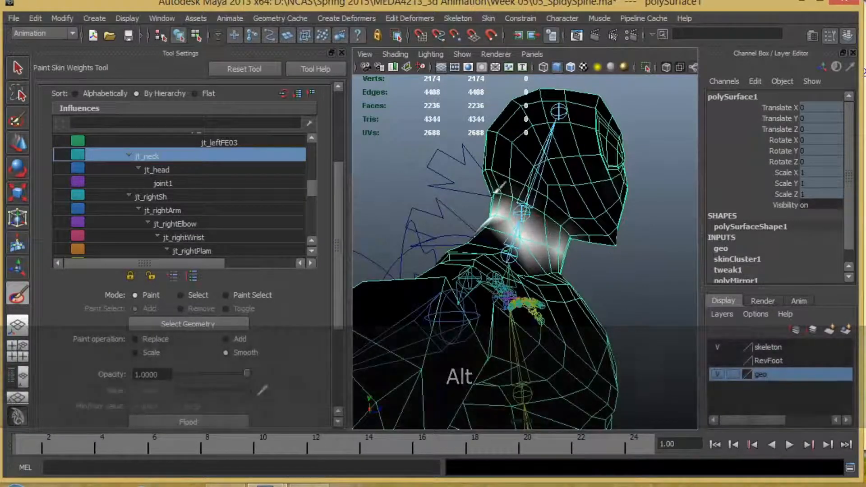
{"action": "left_click_drag", "start_coordinate": [494, 240], "coordinate": [503, 202], "text": "alt"}
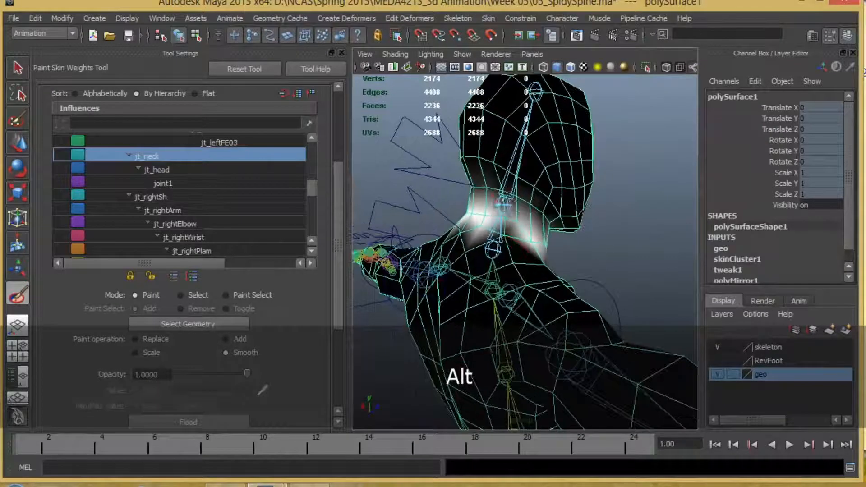
{"action": "key", "text": "ctrl+z"}
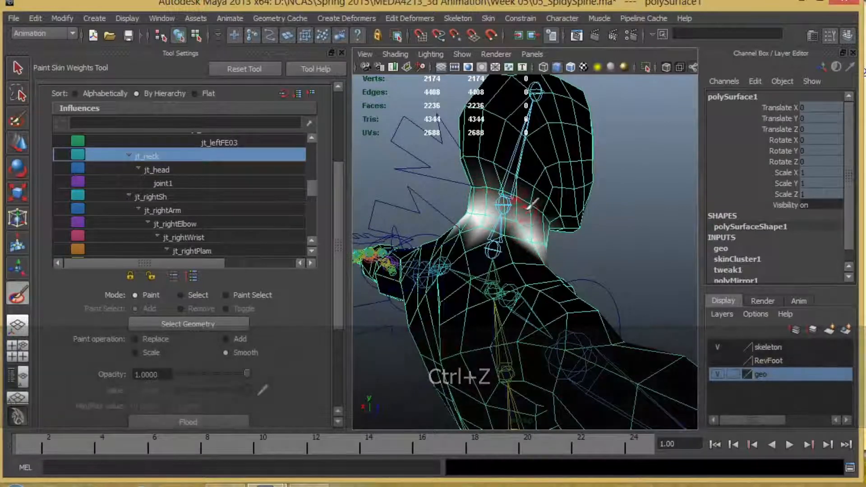
{"action": "left_click_drag", "start_coordinate": [519, 192], "coordinate": [544, 208], "text": "alt"}
Smooth the lower edge of the jt_neck weights across the collar, shoulders and nape
{"action": "left_click_drag", "start_coordinate": [514, 239], "coordinate": [600, 290], "text": "alt"}
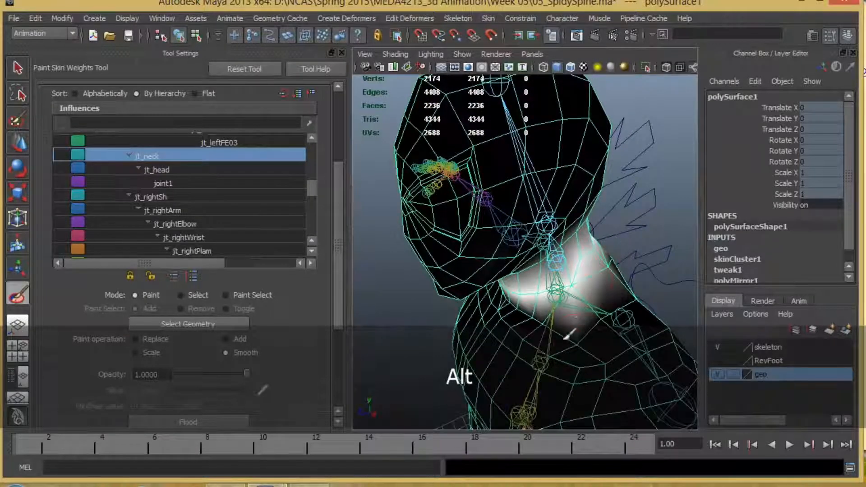
{"action": "left_click_drag", "start_coordinate": [570, 334], "coordinate": [589, 246], "text": "alt"}
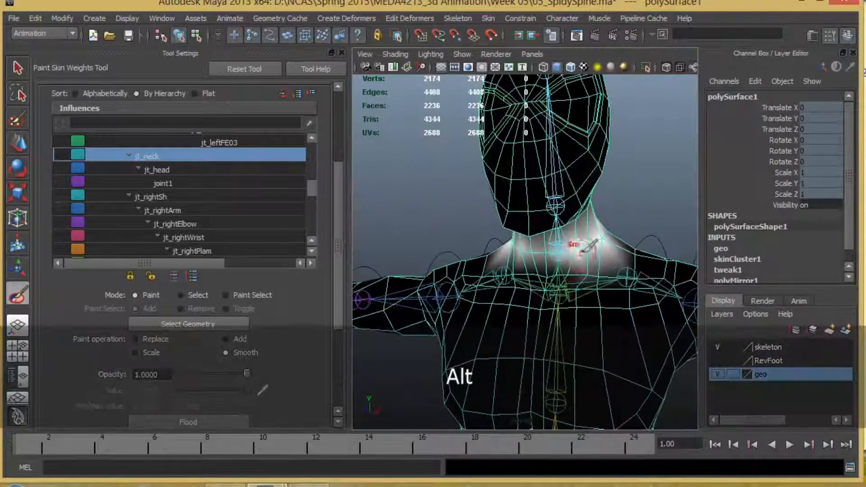
{"action": "left_click_drag", "start_coordinate": [536, 277], "coordinate": [491, 231], "text": "alt"}
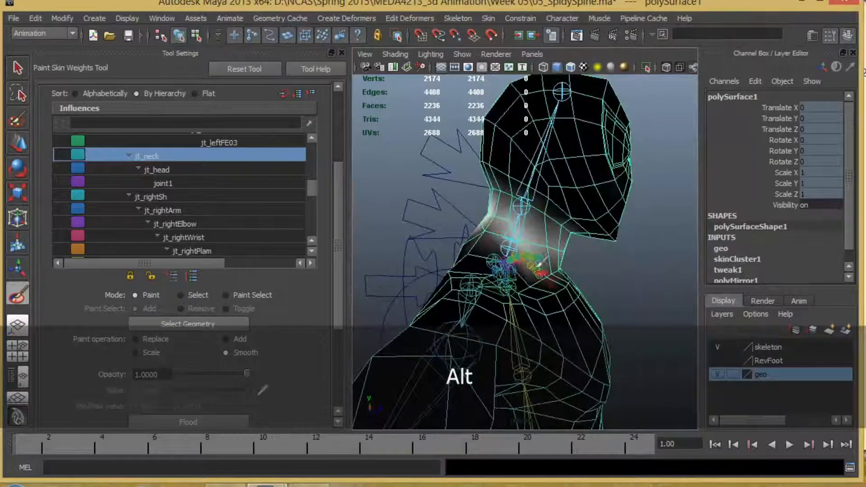
{"action": "left_click_drag", "start_coordinate": [540, 266], "coordinate": [552, 244], "text": "alt"}
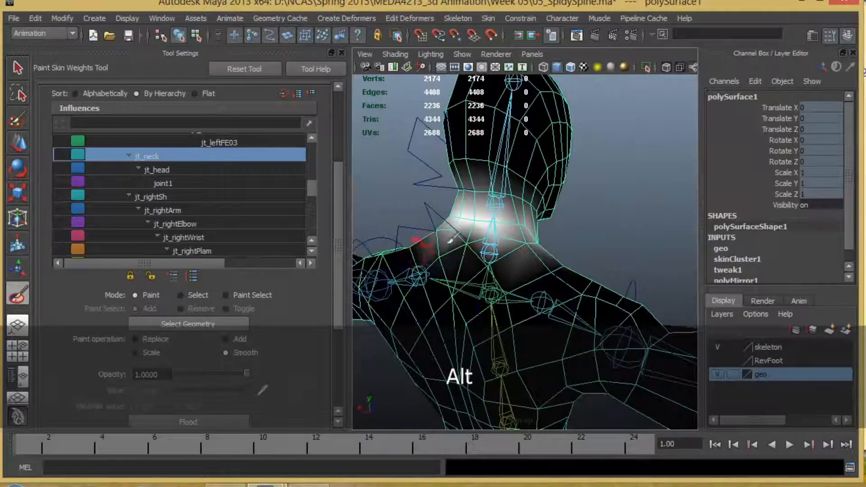
{"action": "left_click_drag", "start_coordinate": [450, 241], "coordinate": [540, 243], "text": "alt"}
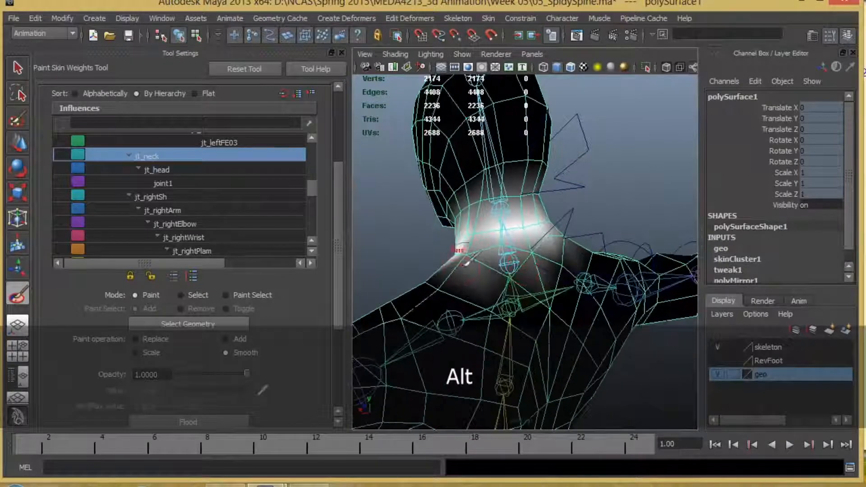
{"action": "left_click_drag", "start_coordinate": [467, 263], "coordinate": [508, 299], "text": "alt"}
Test the neck deformation by rotating the ccSpine05 control about X, and undo the rotation
{"action": "scroll", "coordinate": [559, 241], "scroll_direction": "down", "scroll_amount": 5}
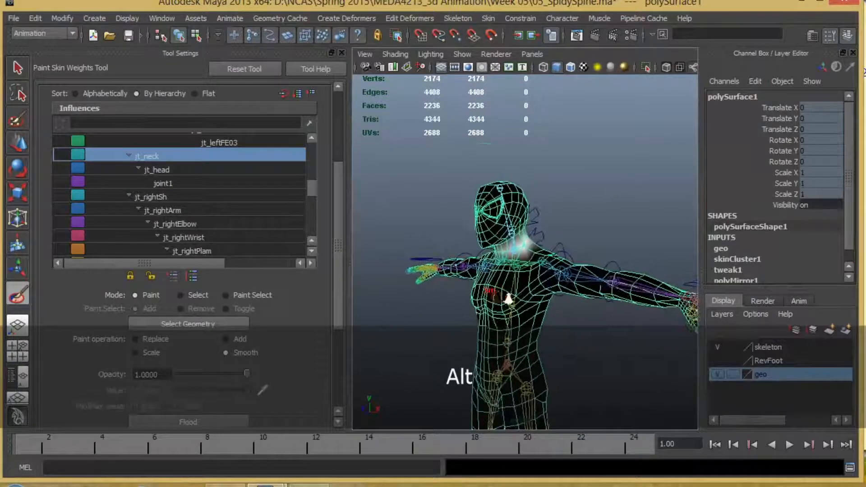
{"action": "right_click_drag", "start_coordinate": [508, 300], "coordinate": [564, 310], "text": "alt"}
{"action": "mouse_move", "coordinate": [563, 309]}
{"action": "left_mouse_down", "text": "alt"}
{"action": "mouse_move", "coordinate": [470, 303]}
{"action": "mouse_move", "coordinate": [501, 305]}
{"action": "left_mouse_up", "text": "alt"}
{"action": "key", "text": "w"}
{"action": "left_click", "coordinate": [567, 212]}
{"action": "key", "text": "e"}
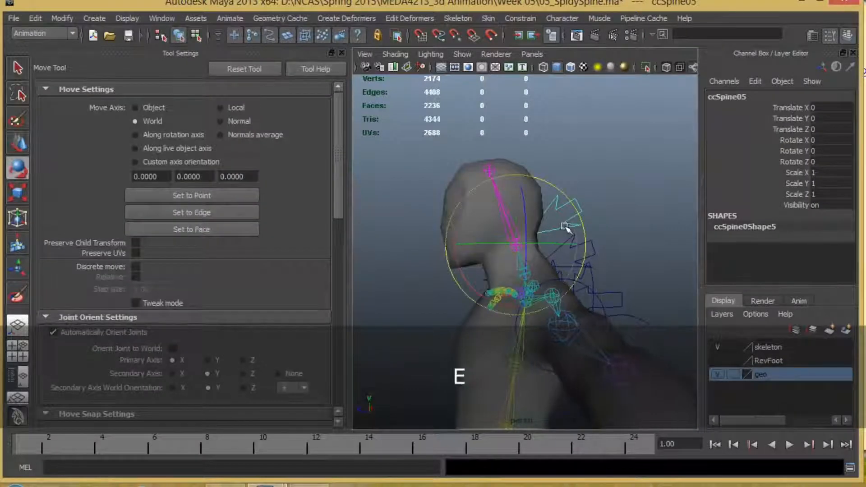
{"action": "left_click_drag", "start_coordinate": [498, 170], "coordinate": [467, 192]}
{"action": "key", "text": "ctrl+z"}
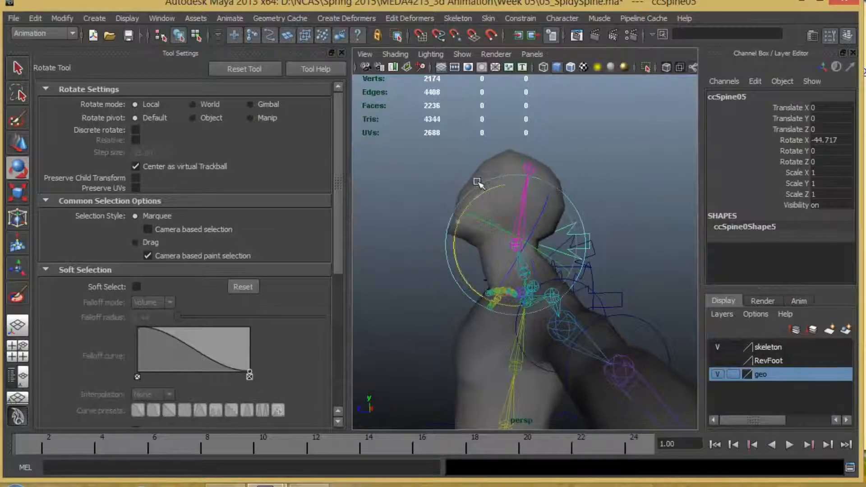
{"action": "key", "text": "ctrl+z"}
Test turning the head both ways by rotating ccSpine05 about Y, and undo each turn
{"action": "left_click_drag", "start_coordinate": [456, 234], "coordinate": [591, 241], "text": "alt"}
{"action": "key", "text": "ctrl+z"}
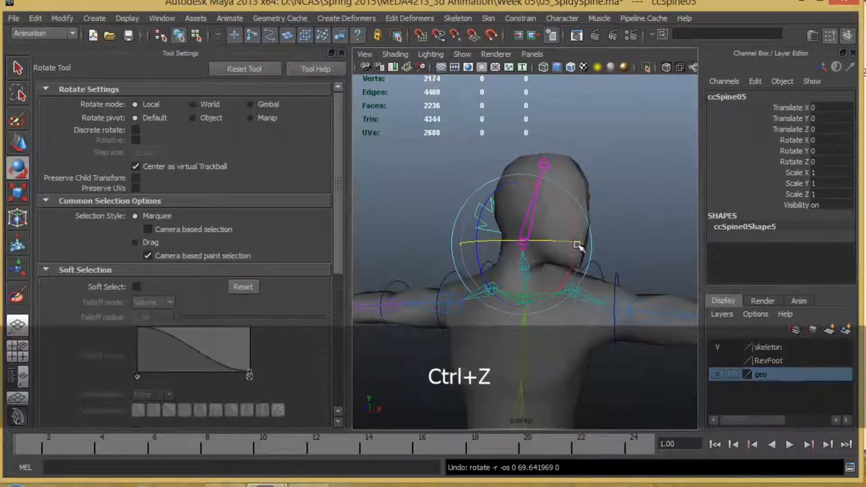
{"action": "left_click_drag", "start_coordinate": [493, 240], "coordinate": [513, 245]}
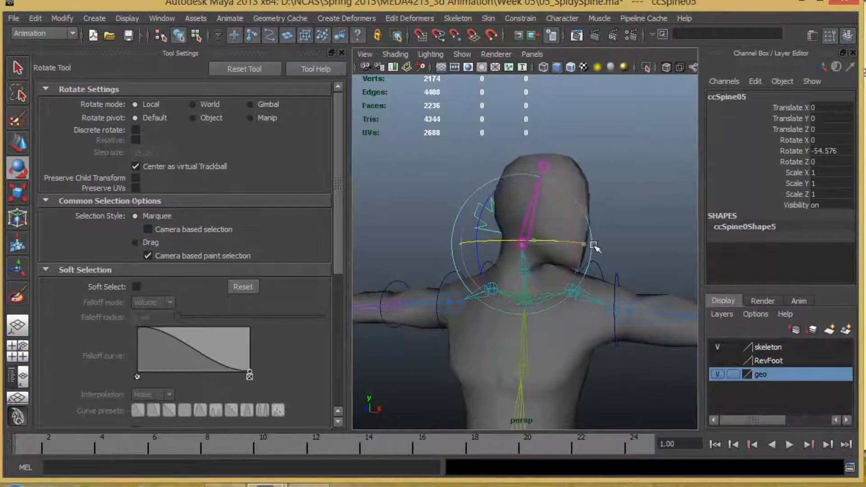
{"action": "key", "text": "ctrl+z"}
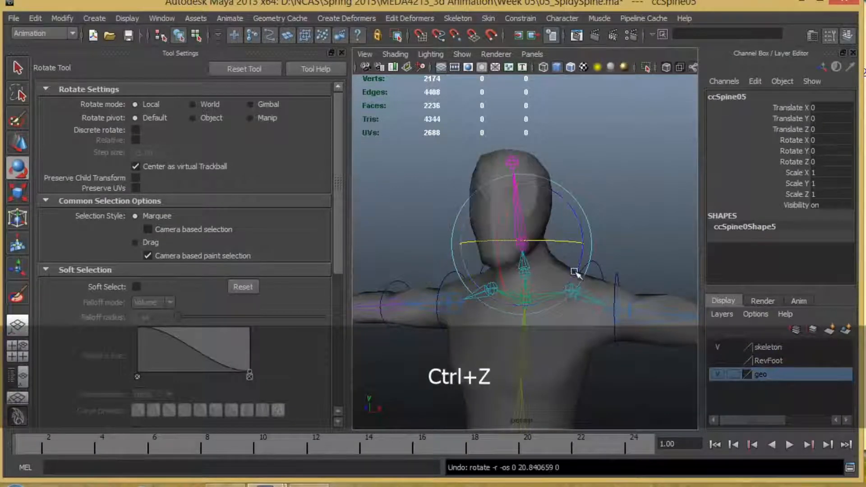
Select the ccSpine04 control, test-bend the neck base about X, and undo the rotations
{"action": "left_click_drag", "start_coordinate": [487, 252], "coordinate": [470, 301], "text": "alt"}
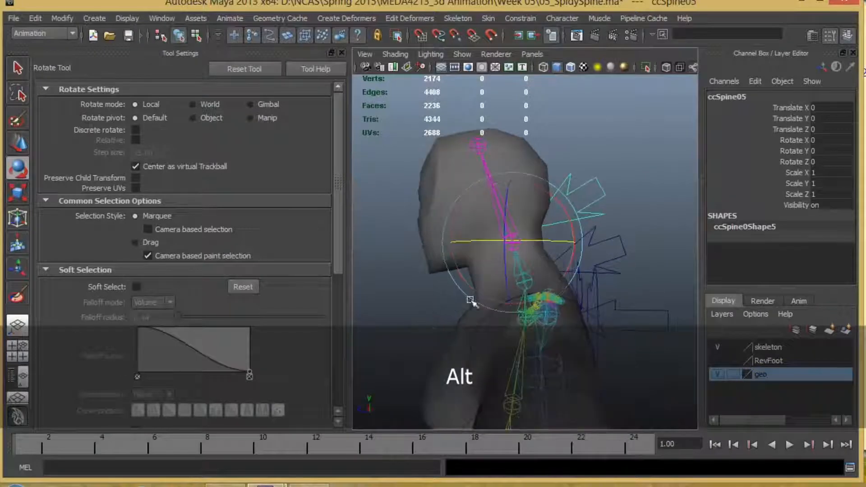
{"action": "left_click", "coordinate": [620, 237]}
{"action": "right_click_drag", "start_coordinate": [645, 251], "coordinate": [595, 258], "text": "alt"}
{"action": "left_click_drag", "start_coordinate": [596, 258], "coordinate": [488, 251], "text": "alt"}
{"action": "mouse_move", "coordinate": [504, 217]}
{"action": "left_mouse_down"}
{"action": "mouse_move", "coordinate": [496, 232]}
{"action": "mouse_move", "coordinate": [500, 221]}
{"action": "left_mouse_up"}
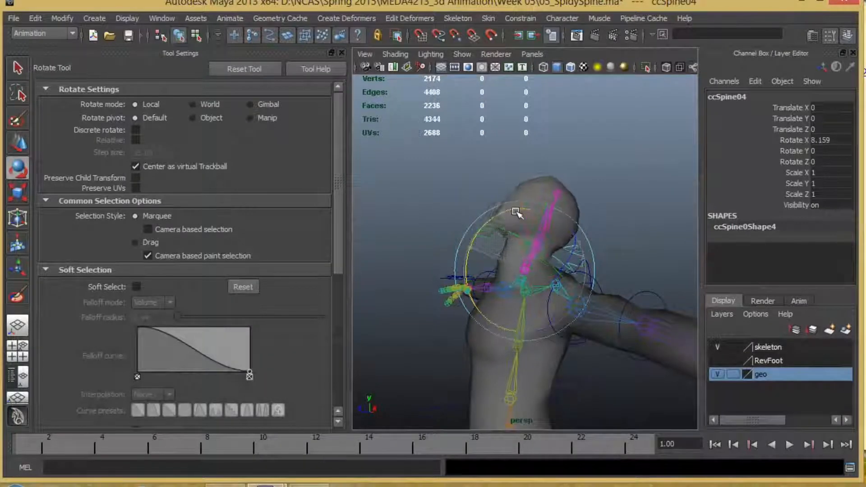
{"action": "key", "text": "ctrl+z"}
{"action": "left_click_drag", "start_coordinate": [519, 249], "coordinate": [566, 289], "text": "alt"}
{"action": "key", "text": "ctrl+z"}
Select the ccLeftArm control, test-rotate the left arm to check the shoulder deformation, and undo the rotation
{"action": "middle_click_drag", "start_coordinate": [566, 289], "coordinate": [543, 278], "text": "alt"}
{"action": "right_click_drag", "start_coordinate": [543, 278], "coordinate": [559, 262], "text": "alt"}
{"action": "middle_click_drag", "start_coordinate": [552, 257], "coordinate": [541, 287], "text": "alt"}
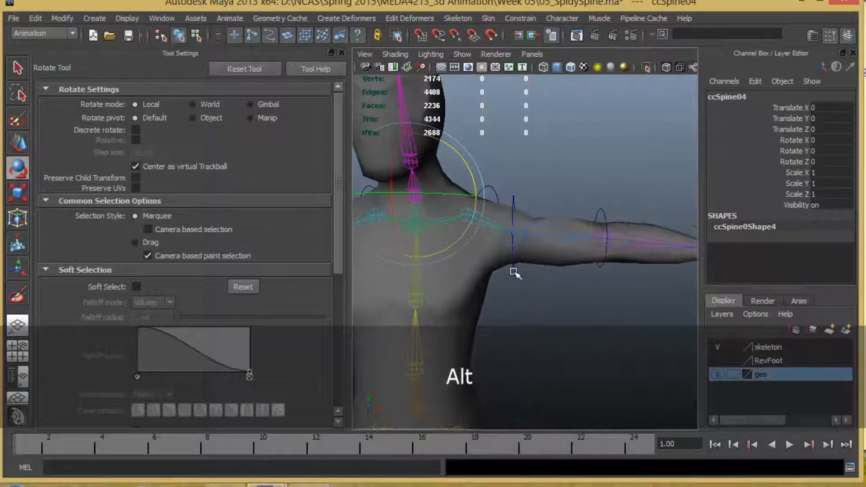
{"action": "left_click", "coordinate": [514, 269]}
{"action": "right_click_drag", "start_coordinate": [532, 279], "coordinate": [516, 251], "text": "alt"}
{"action": "left_click_drag", "start_coordinate": [548, 163], "coordinate": [562, 228]}
{"action": "left_click_drag", "start_coordinate": [474, 256], "coordinate": [530, 280], "text": "alt"}
{"action": "key", "text": "ctrl+z"}
{"action": "middle_click_drag", "start_coordinate": [544, 223], "coordinate": [528, 244], "text": "alt"}
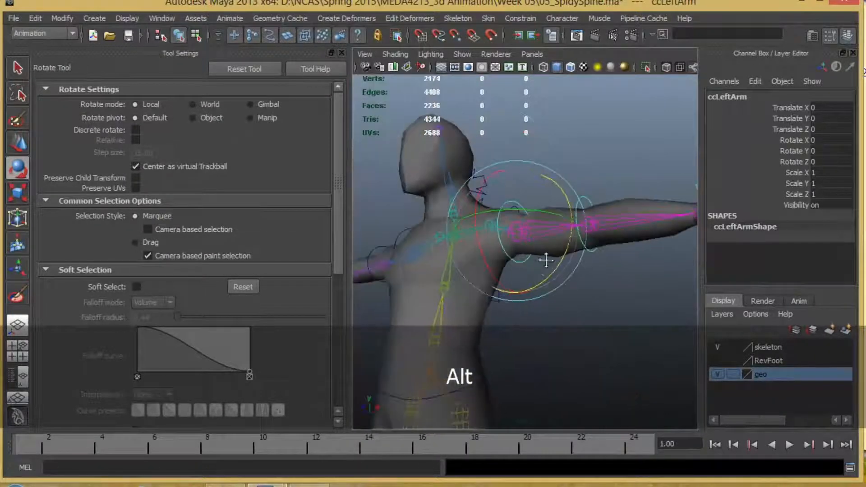
Inspect the left shoulder from several angles, test-lower the arm by rotating ccLeftArm about Z, and undo it
{"action": "left_click_drag", "start_coordinate": [546, 260], "coordinate": [467, 326], "text": "alt"}
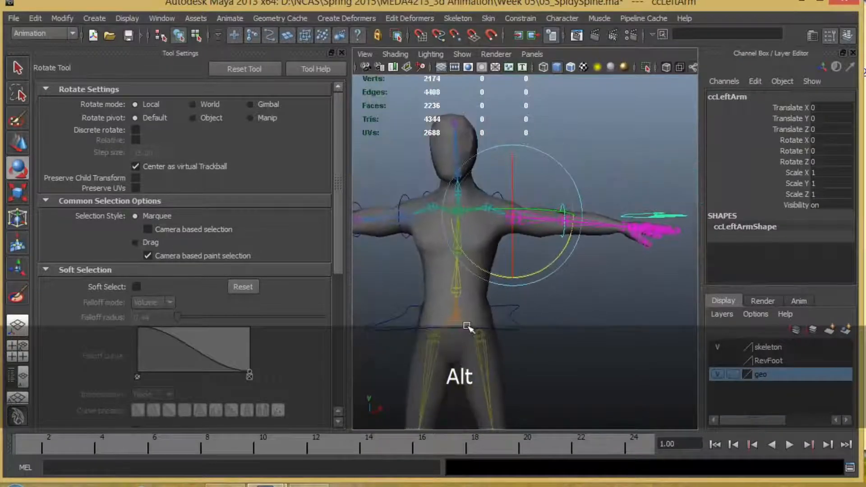
{"action": "left_click_drag", "start_coordinate": [526, 236], "coordinate": [527, 283], "text": "alt"}
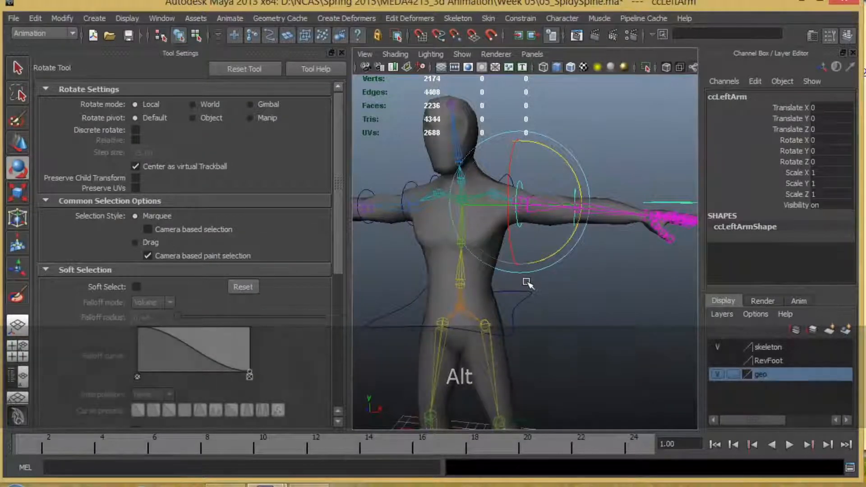
{"action": "left_click_drag", "start_coordinate": [518, 265], "coordinate": [432, 329], "text": "alt"}
{"action": "left_click_drag", "start_coordinate": [36, 446], "coordinate": [23, 447]}
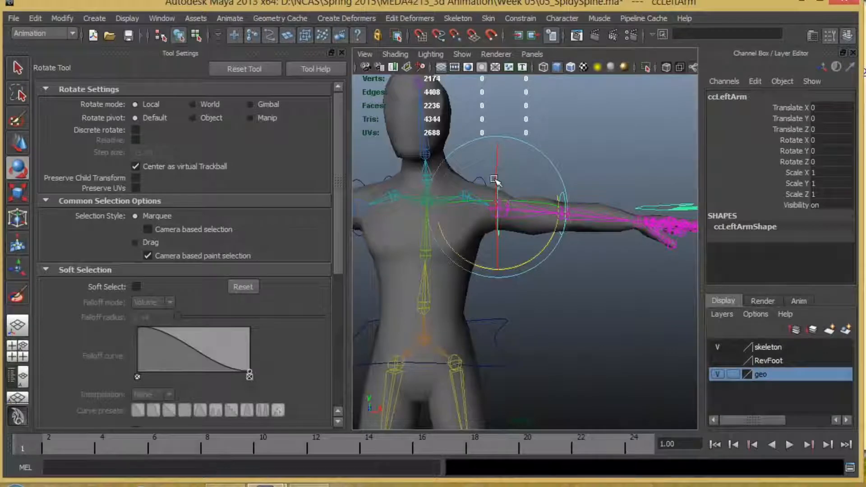
{"action": "left_click_drag", "start_coordinate": [543, 271], "coordinate": [492, 275], "text": "alt"}
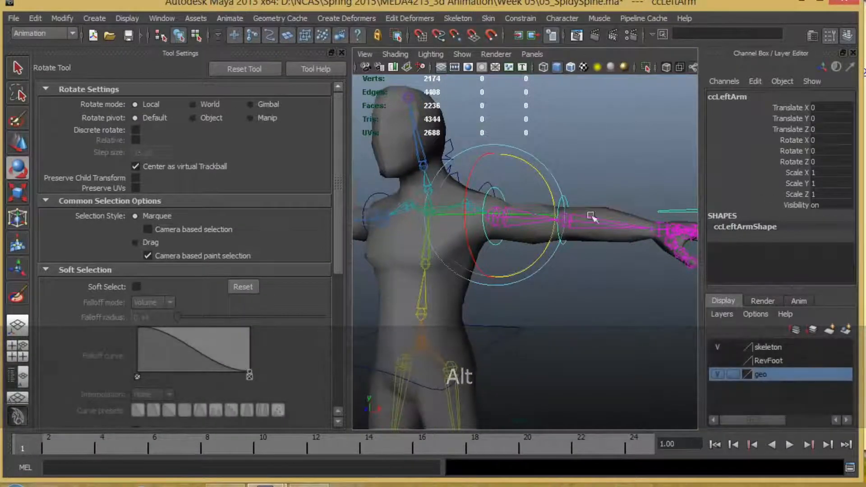
{"action": "left_click", "coordinate": [550, 206]}
{"action": "key", "text": "ctrl+z"}
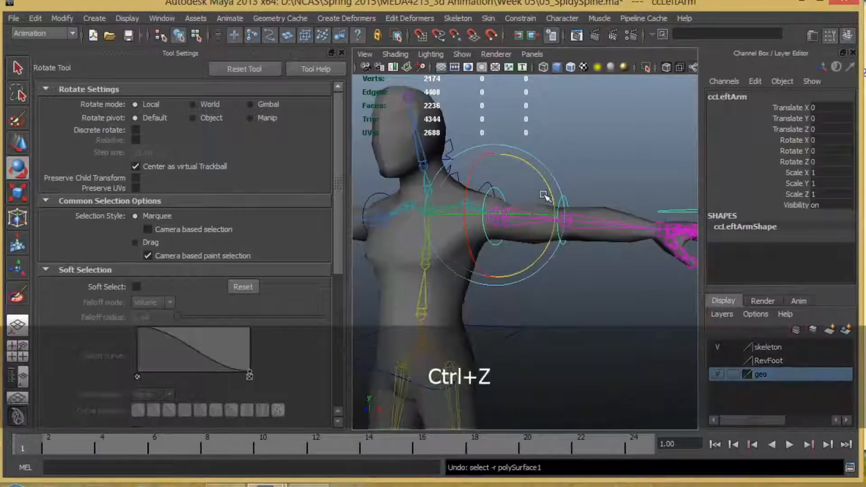
{"action": "left_click_drag", "start_coordinate": [542, 176], "coordinate": [555, 212]}
{"action": "key", "text": "ctrl+z"}
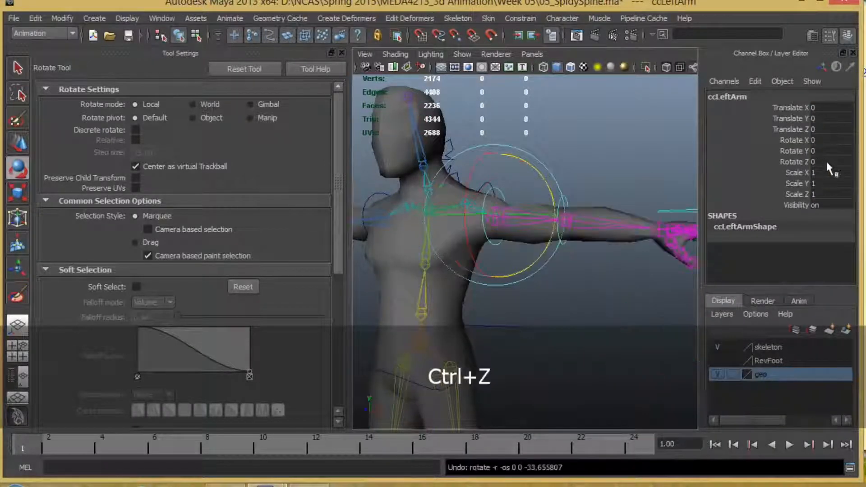
Key only ccLeftArm's Rotate Z at 0 on frame 1, and set it to -70 at frame 10
{"action": "left_click", "coordinate": [803, 161]}
{"action": "right_click", "coordinate": [802, 160]}
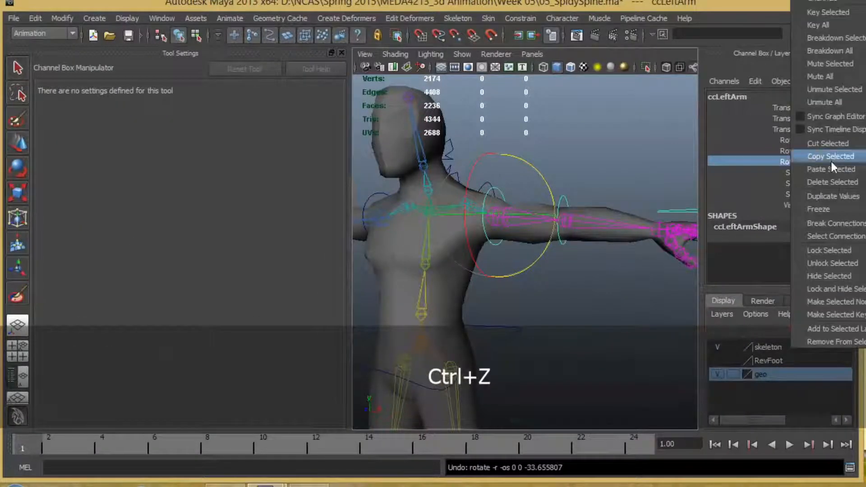
{"action": "left_click", "coordinate": [831, 12]}
{"action": "left_click_drag", "start_coordinate": [26, 442], "coordinate": [263, 448]}
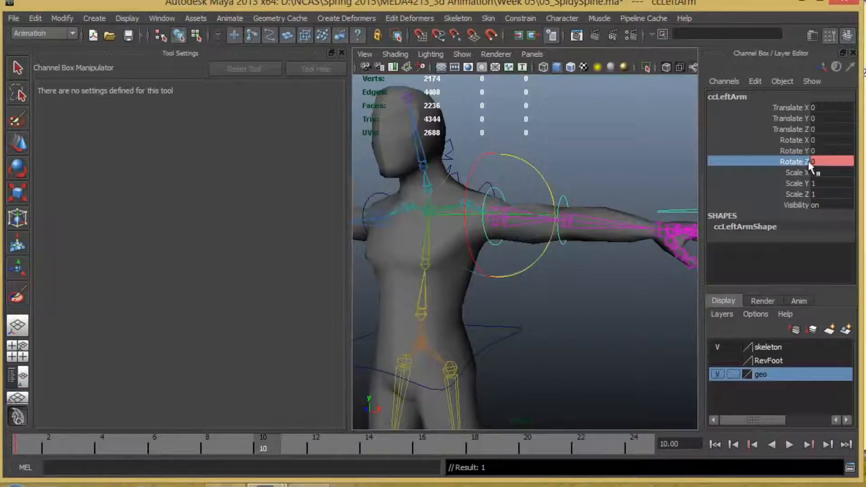
{"action": "left_click_drag", "start_coordinate": [550, 193], "coordinate": [534, 261]}
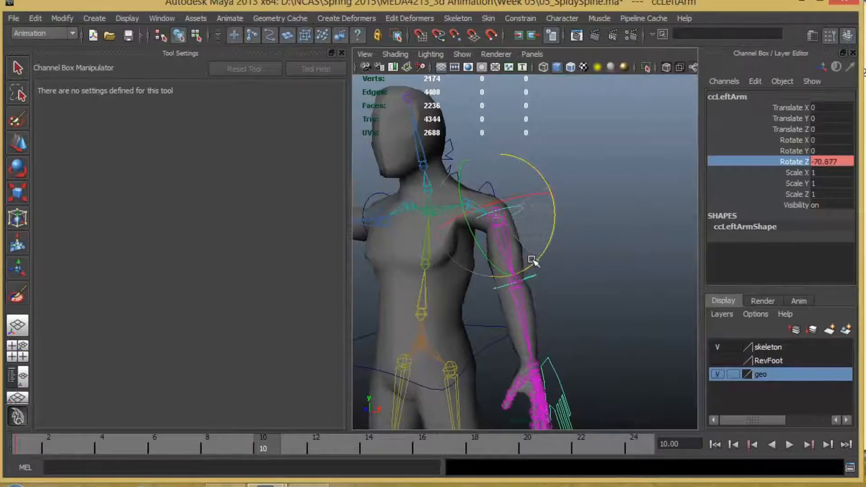
{"action": "left_click", "coordinate": [838, 162]}
{"action": "type", "text": "-70"}
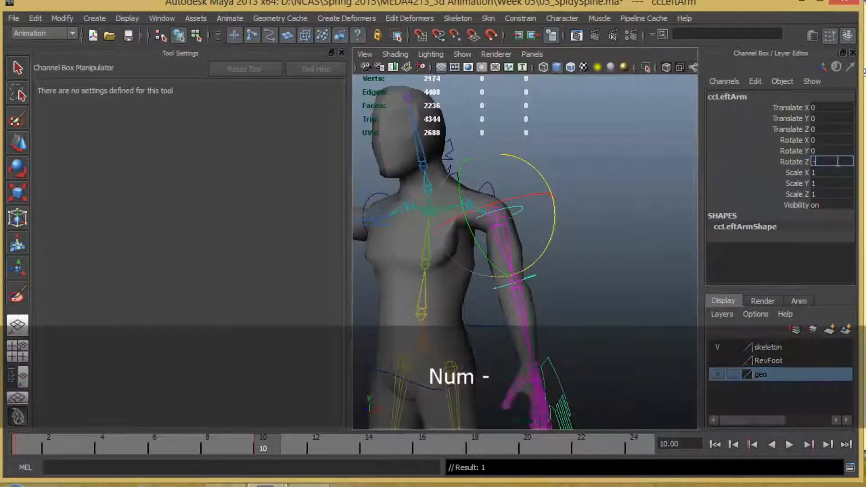
{"action": "key", "text": "Return"}
Select the character mesh, play the arm-lowering animation to examine the shoulder and armpit deformation, and return to frame 1
{"action": "left_click_drag", "start_coordinate": [505, 299], "coordinate": [464, 286], "text": "alt"}
{"action": "left_click", "coordinate": [444, 257]}
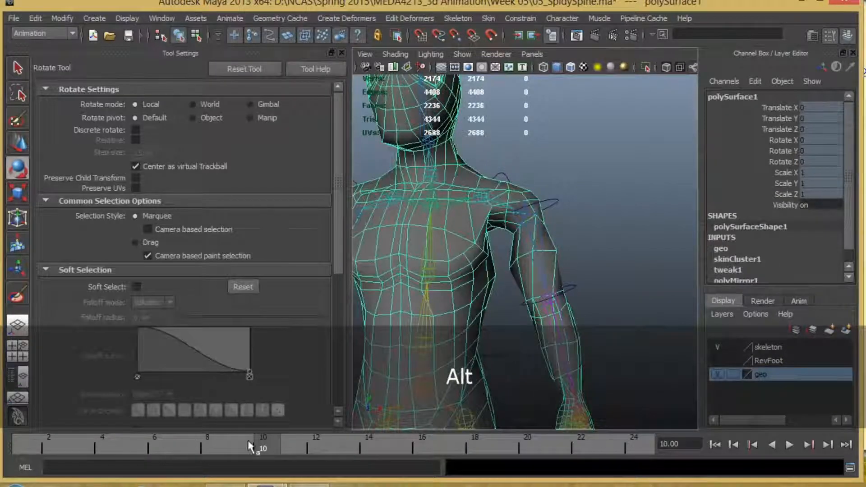
{"action": "key", "text": "alt+v"}
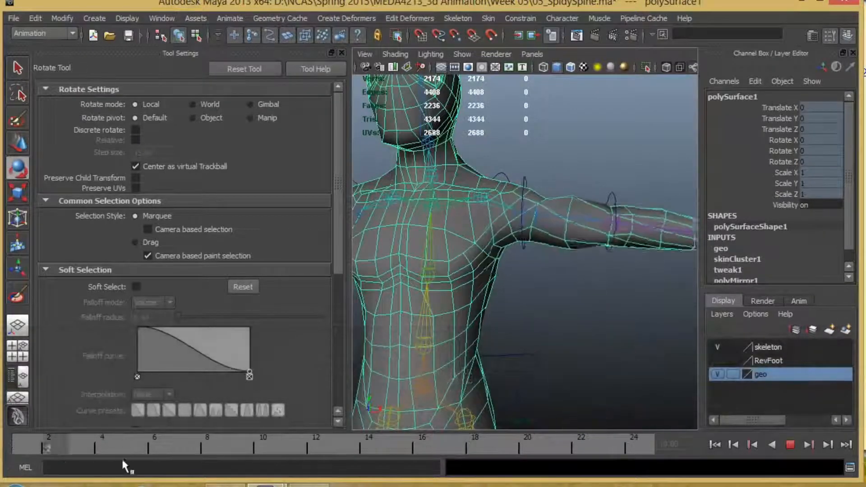
{"action": "key", "text": "alt+v"}
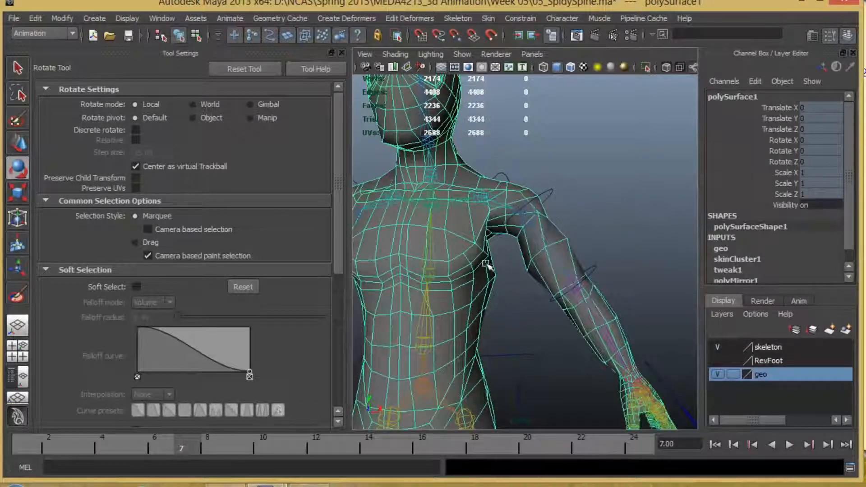
{"action": "mouse_move", "coordinate": [491, 251]}
{"action": "left_mouse_down", "text": "alt"}
{"action": "mouse_move", "coordinate": [444, 284]}
{"action": "mouse_move", "coordinate": [497, 304]}
{"action": "mouse_move", "coordinate": [478, 253]}
{"action": "left_mouse_up", "text": "alt"}
{"action": "key", "text": "alt+v"}
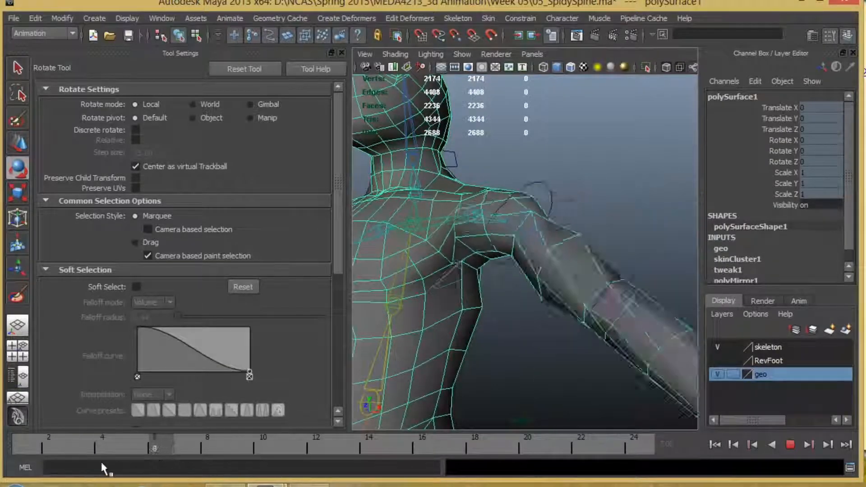
{"action": "left_click", "coordinate": [32, 449]}
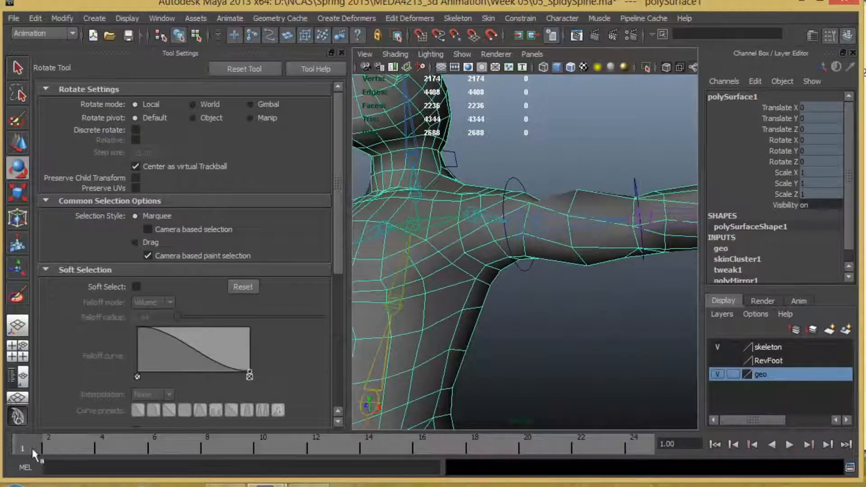
Start the Paint Skin Weights Tool on the character mesh and choose the jt_leftArm influence
{"action": "left_click", "coordinate": [17, 296]}
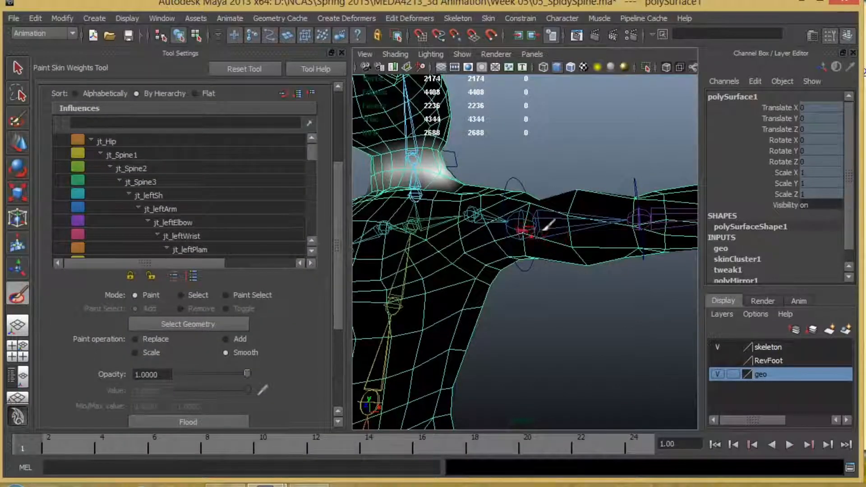
{"action": "right_click", "coordinate": [537, 223]}
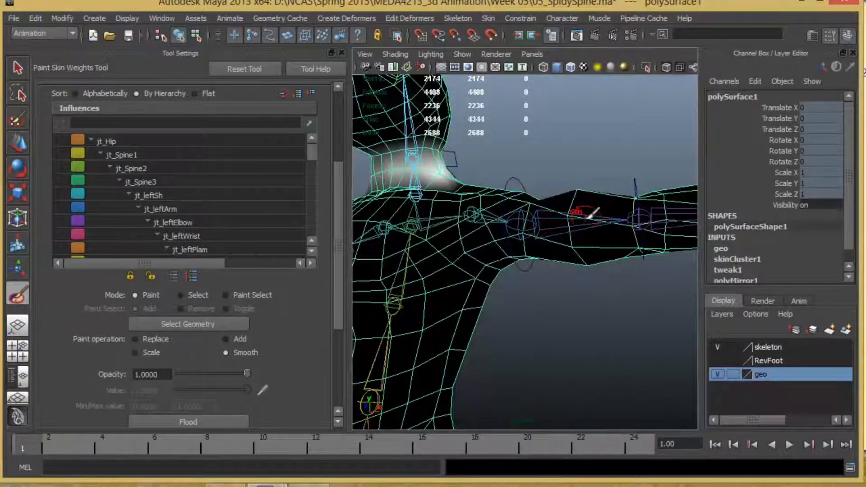
{"action": "right_click_drag", "start_coordinate": [591, 215], "coordinate": [584, 189]}
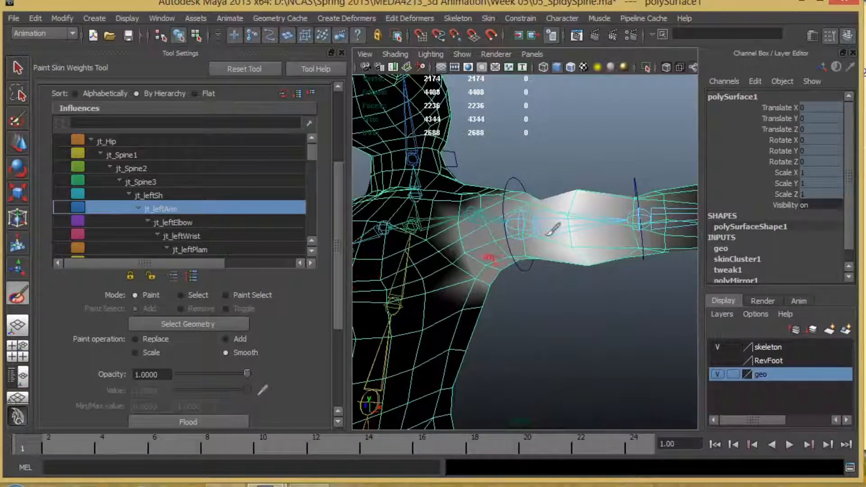
{"action": "key", "text": "alt"}
{"action": "left_click_drag", "start_coordinate": [561, 298], "coordinate": [473, 203], "text": "alt"}
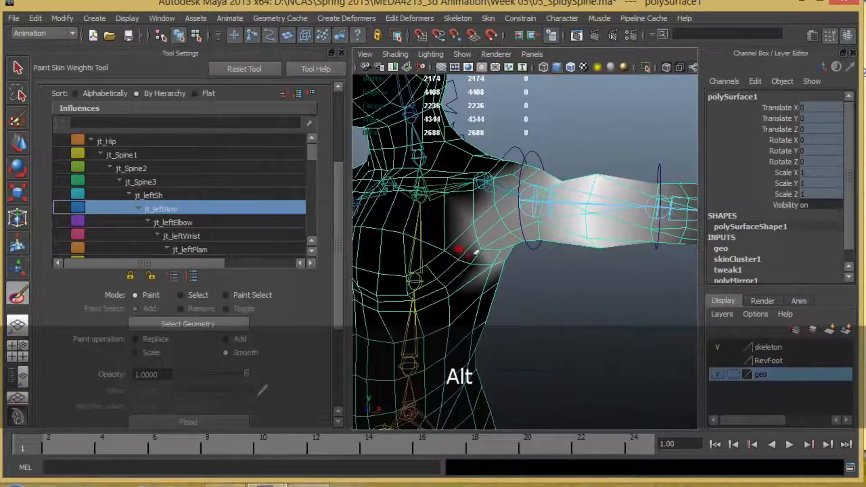
Replace jt_leftArm's weights with value 0 on the chest, armpit and back around the left shoulder
{"action": "left_click", "coordinate": [151, 339]}
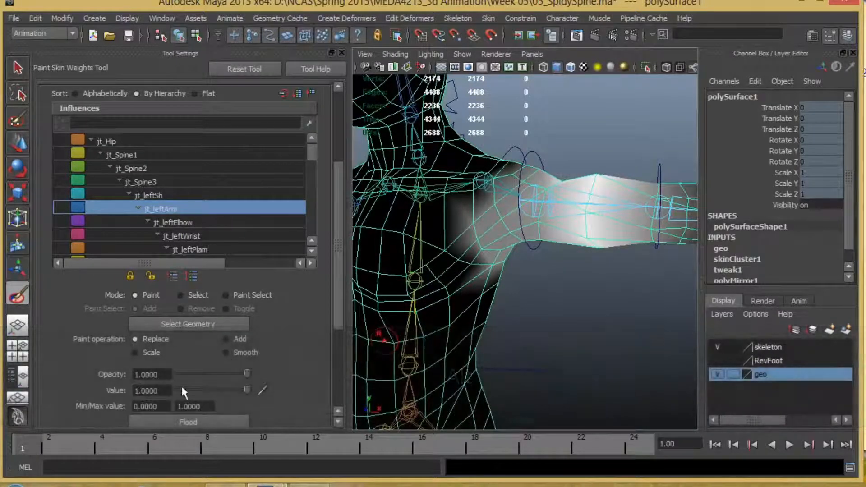
{"action": "left_click_drag", "start_coordinate": [247, 390], "coordinate": [177, 391]}
{"action": "mouse_move", "coordinate": [479, 251]}
{"action": "left_mouse_down"}
{"action": "mouse_move", "coordinate": [492, 268]}
{"action": "mouse_move", "coordinate": [505, 257]}
{"action": "mouse_move", "coordinate": [517, 264]}
{"action": "mouse_move", "coordinate": [508, 218]}
{"action": "mouse_move", "coordinate": [496, 215]}
{"action": "mouse_move", "coordinate": [521, 242]}
{"action": "mouse_move", "coordinate": [536, 306]}
{"action": "mouse_move", "coordinate": [566, 307]}
{"action": "left_mouse_up"}
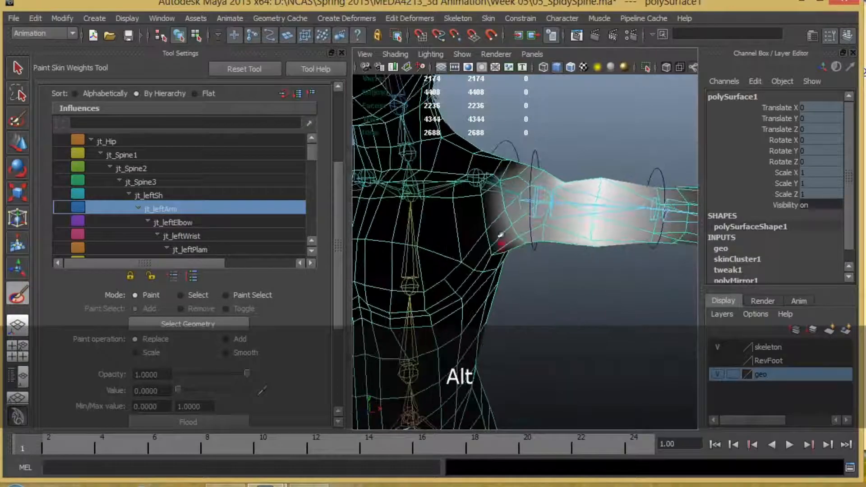
{"action": "mouse_move", "coordinate": [501, 234]}
{"action": "left_mouse_down"}
{"action": "mouse_move", "coordinate": [513, 239]}
{"action": "mouse_move", "coordinate": [425, 339]}
{"action": "mouse_move", "coordinate": [346, 320]}
{"action": "mouse_move", "coordinate": [470, 304]}
{"action": "mouse_move", "coordinate": [533, 179]}
{"action": "mouse_move", "coordinate": [470, 222]}
{"action": "mouse_move", "coordinate": [506, 196]}
{"action": "mouse_move", "coordinate": [512, 209]}
{"action": "mouse_move", "coordinate": [558, 164]}
{"action": "left_mouse_up"}
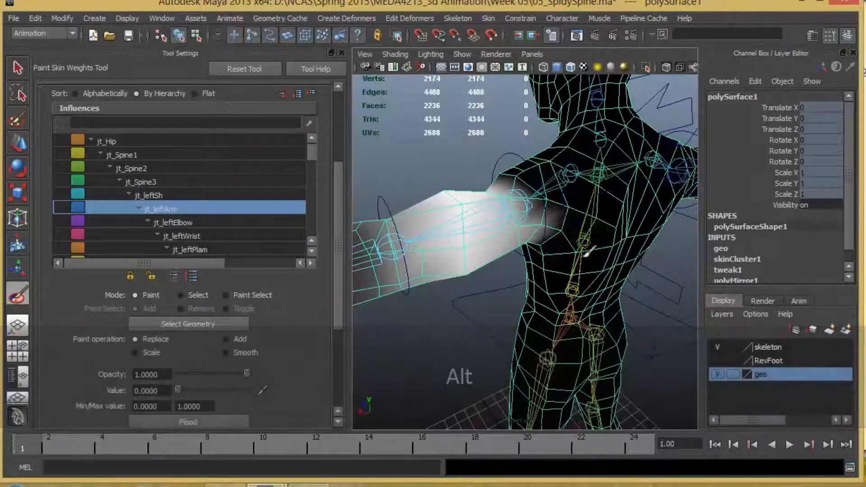
{"action": "left_click_drag", "start_coordinate": [565, 211], "coordinate": [545, 204], "text": "alt"}
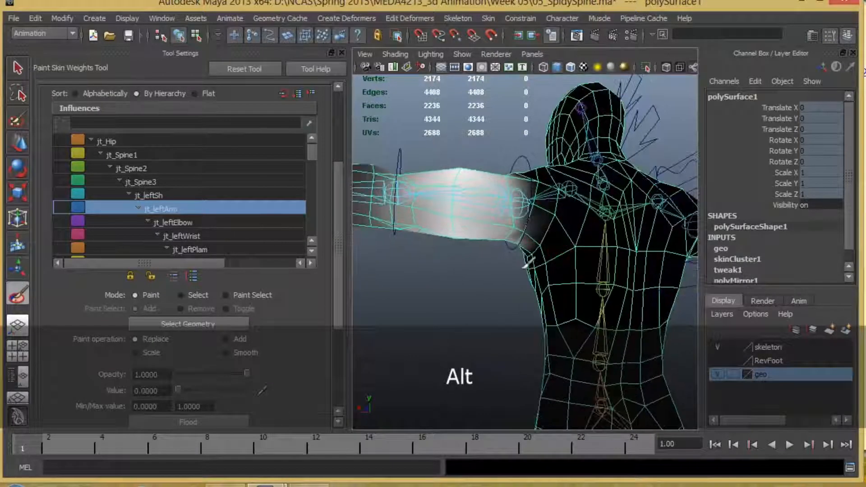
{"action": "left_click_drag", "start_coordinate": [528, 262], "coordinate": [690, 313], "text": "alt"}
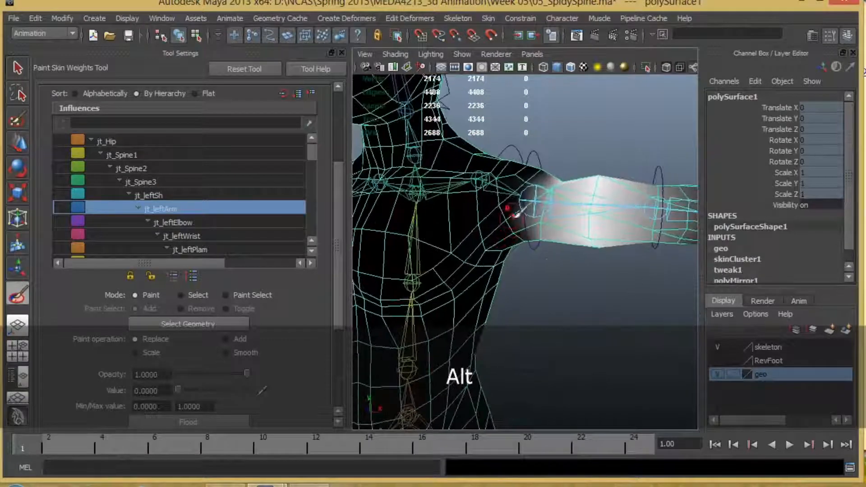
Scrub the arm-lowering animation to frame 16 and examine the left shoulder's deformation from several angles
{"action": "right_click_drag", "start_coordinate": [506, 289], "coordinate": [529, 283], "text": "alt"}
{"action": "left_click_drag", "start_coordinate": [39, 448], "coordinate": [422, 448]}
{"action": "right_click_drag", "start_coordinate": [583, 371], "coordinate": [497, 305], "text": "alt"}
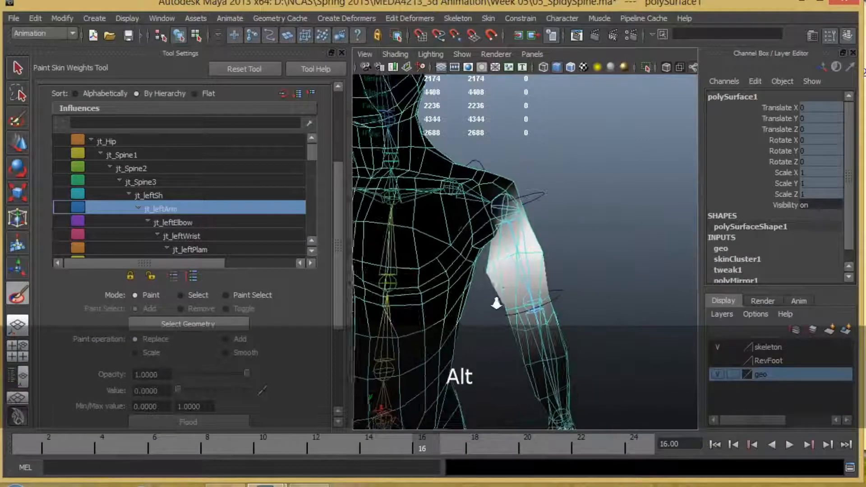
{"action": "middle_click_drag", "start_coordinate": [497, 305], "coordinate": [517, 271], "text": "alt"}
{"action": "left_click_drag", "start_coordinate": [517, 271], "coordinate": [400, 303], "text": "alt"}
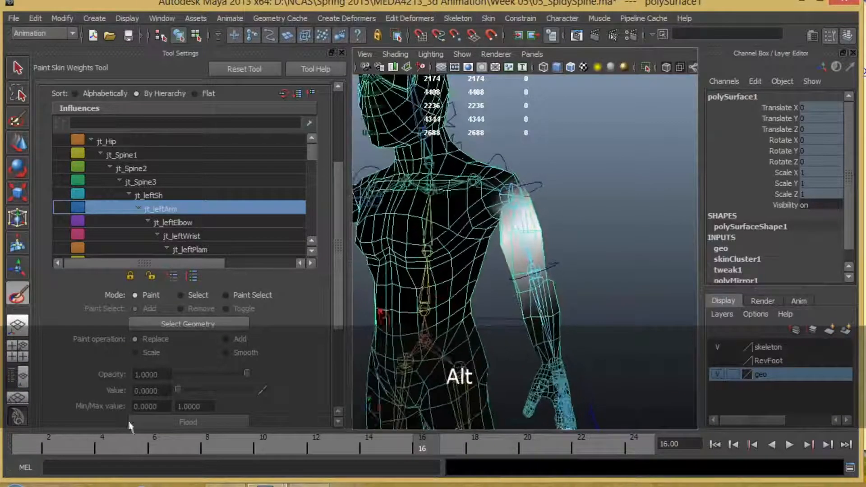
Return to frame 1 and smooth jt_leftArm's weights around the front and back of the left shoulder
{"action": "left_click", "coordinate": [24, 448]}
{"action": "right_click_drag", "start_coordinate": [609, 227], "coordinate": [322, 244], "text": "alt"}
{"action": "left_click", "coordinate": [242, 350]}
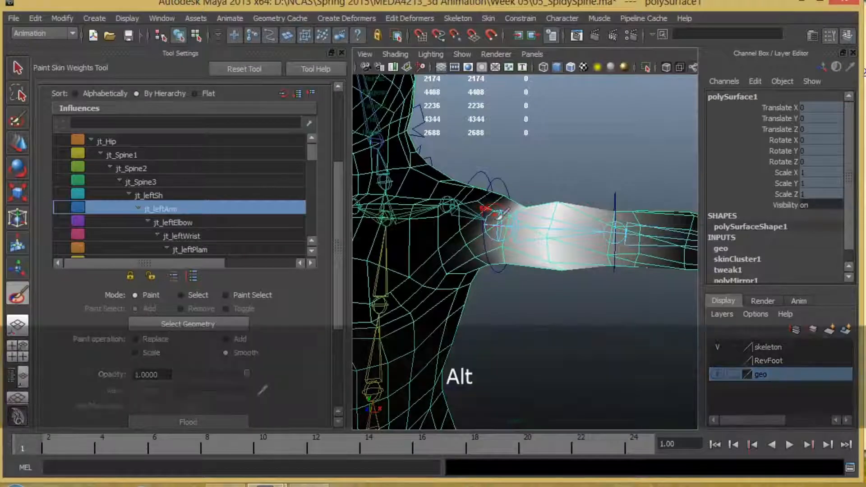
{"action": "left_click_drag", "start_coordinate": [487, 238], "coordinate": [634, 231], "text": "alt"}
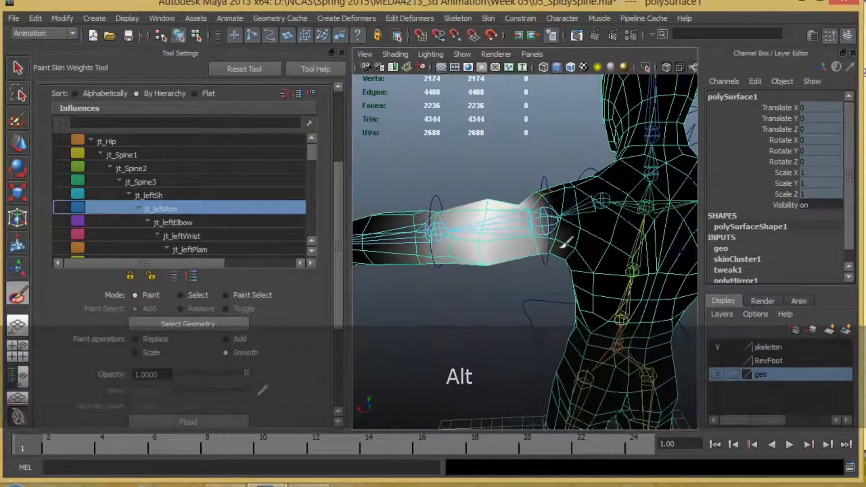
{"action": "left_click_drag", "start_coordinate": [565, 223], "coordinate": [543, 316], "text": "alt"}
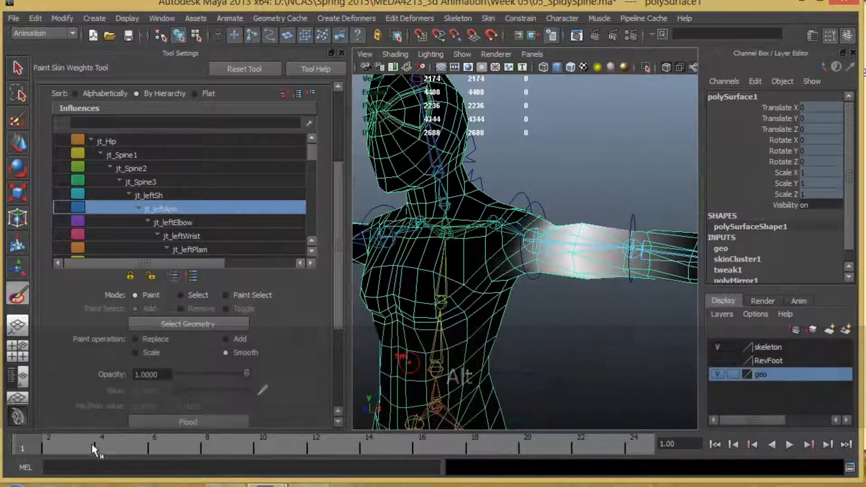
Scrub to frame 16 again and inspect the smoothed left shoulder and armpit with the arm lowered
{"action": "left_click_drag", "start_coordinate": [31, 443], "coordinate": [238, 445]}
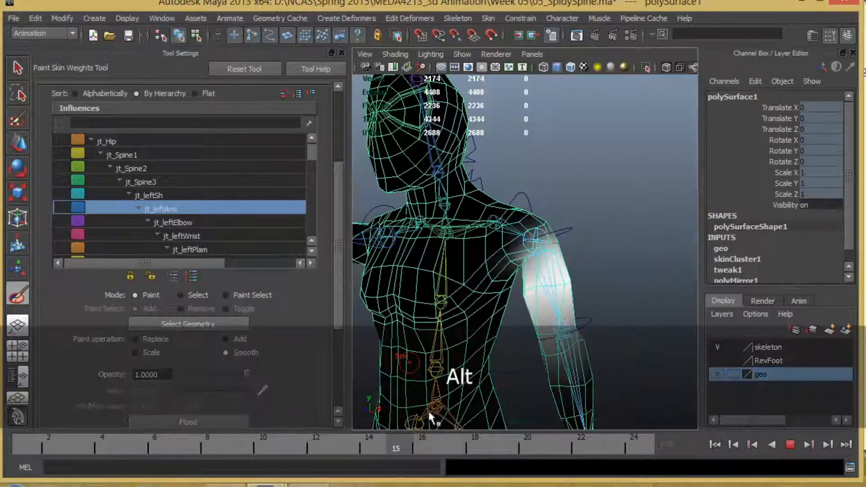
{"action": "left_click_drag", "start_coordinate": [564, 305], "coordinate": [607, 301], "text": "alt"}
{"action": "right_click_drag", "start_coordinate": [601, 302], "coordinate": [503, 299], "text": "alt"}
{"action": "middle_click_drag", "start_coordinate": [529, 280], "coordinate": [563, 246], "text": "alt"}
{"action": "left_click_drag", "start_coordinate": [563, 246], "coordinate": [525, 318], "text": "alt"}
Leave weight painting for the Move Tool, return to frame 1 and select the ccRightArm control
{"action": "left_click", "coordinate": [18, 144]}
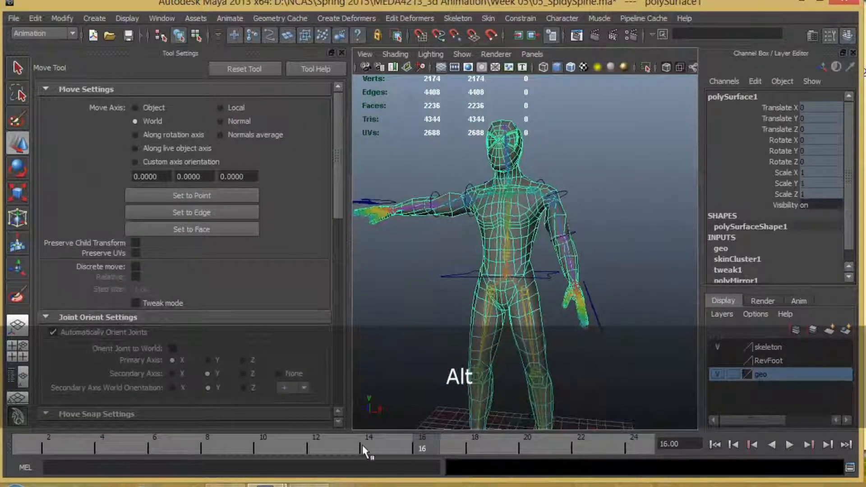
{"action": "left_click_drag", "start_coordinate": [362, 445], "coordinate": [23, 446]}
{"action": "middle_click_drag", "start_coordinate": [646, 231], "coordinate": [652, 238], "text": "alt"}
{"action": "right_click_drag", "start_coordinate": [444, 254], "coordinate": [463, 220], "text": "alt"}
{"action": "left_click_drag", "start_coordinate": [441, 195], "coordinate": [444, 199]}
{"action": "right_click_drag", "start_coordinate": [537, 252], "coordinate": [522, 242], "text": "alt"}
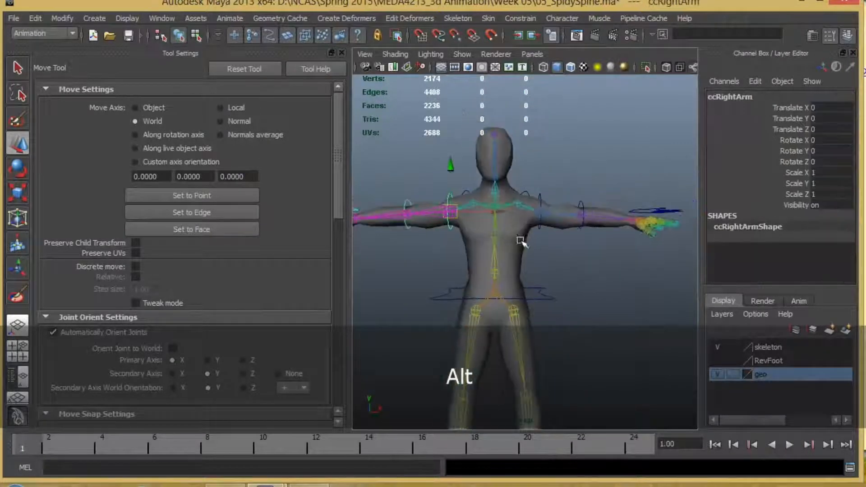
{"action": "left_click_drag", "start_coordinate": [522, 242], "coordinate": [514, 259], "text": "alt"}
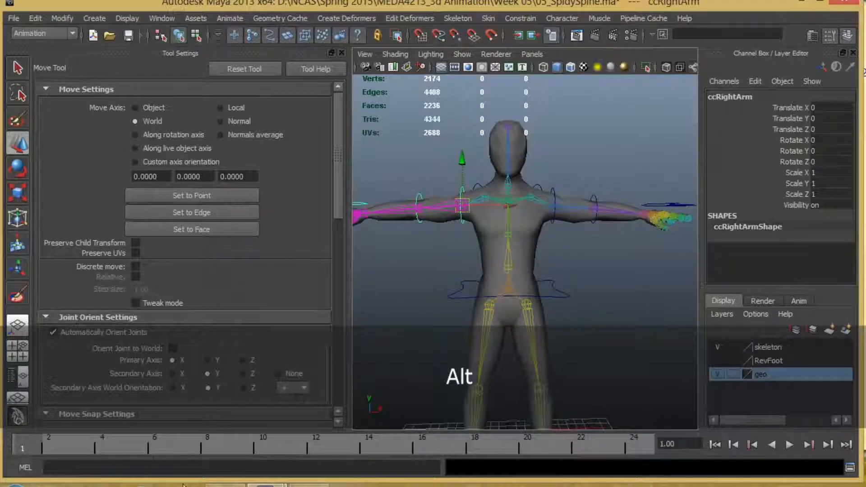
Key only ccRightArm's Rotate Z at 0 on frame 1
{"action": "left_click", "coordinate": [801, 162]}
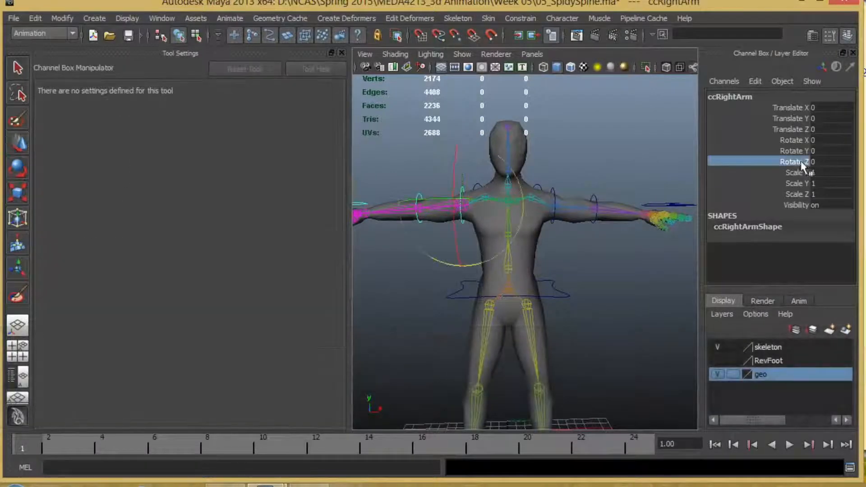
{"action": "right_click", "coordinate": [806, 164]}
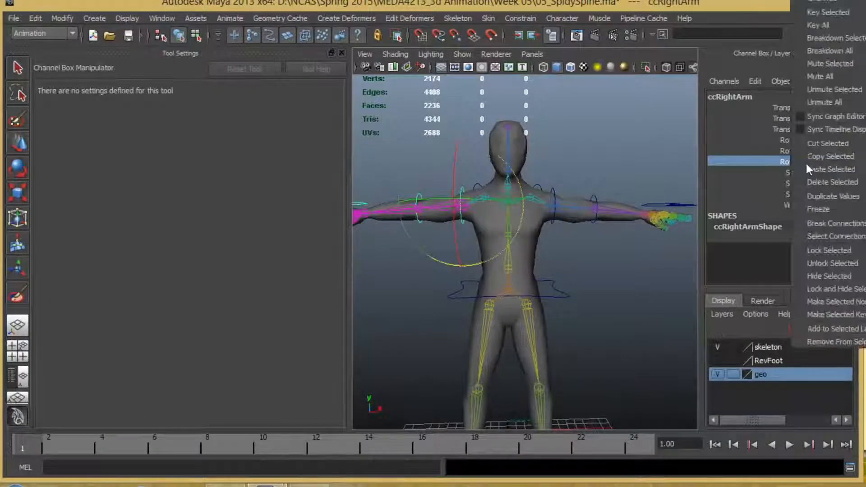
{"action": "left_click", "coordinate": [837, 11]}
Set ccRightArm's Rotate Z to -70 at frame 10 and scrub the motion to compare both shoulders
{"action": "left_click_drag", "start_coordinate": [29, 452], "coordinate": [264, 447]}
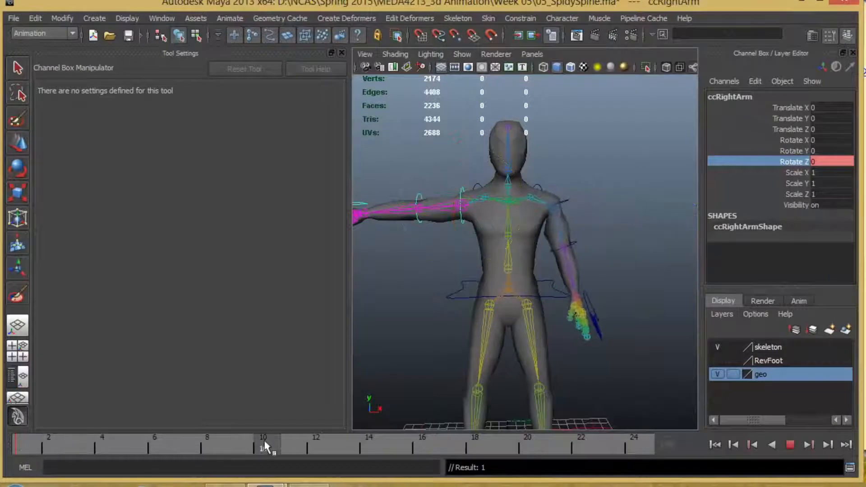
{"action": "left_click", "coordinate": [818, 161]}
{"action": "type", "text": "97"}
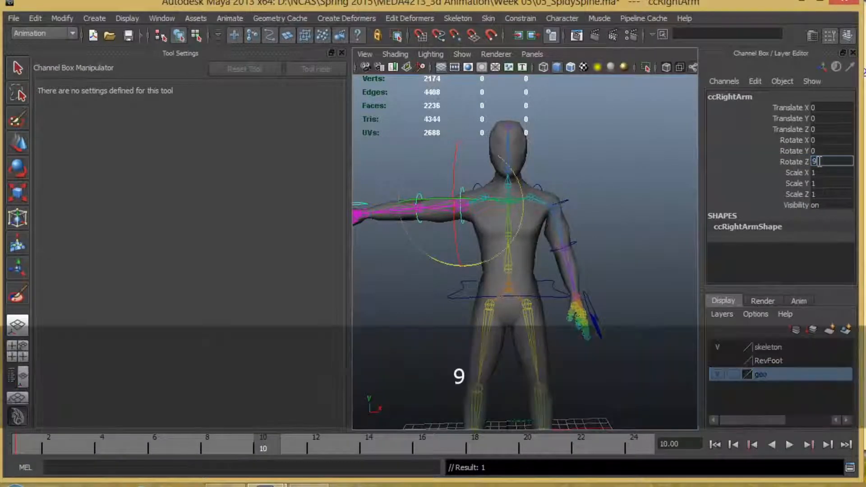
{"action": "key", "text": "Return"}
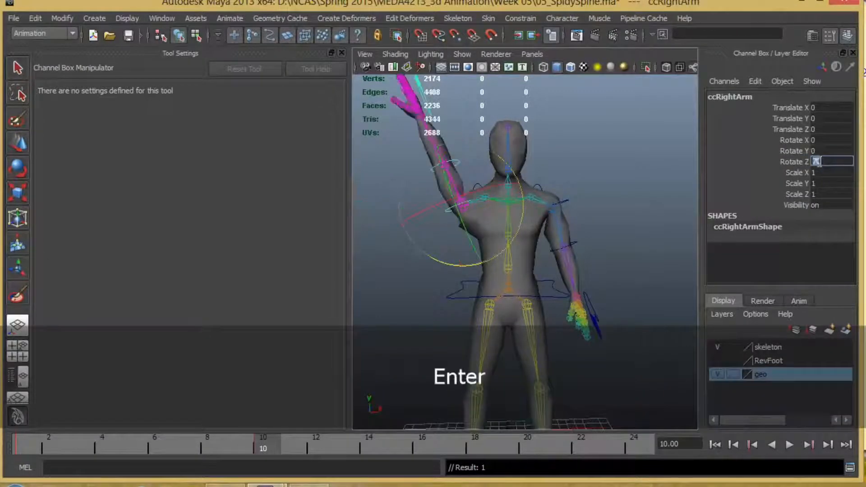
{"action": "type", "text": "-70"}
{"action": "key", "text": "Return"}
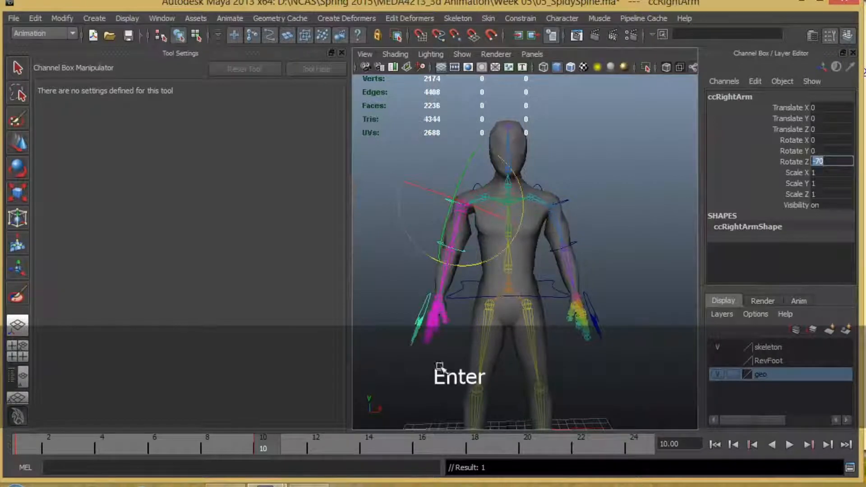
{"action": "right_click_drag", "start_coordinate": [440, 366], "coordinate": [432, 224], "text": "alt"}
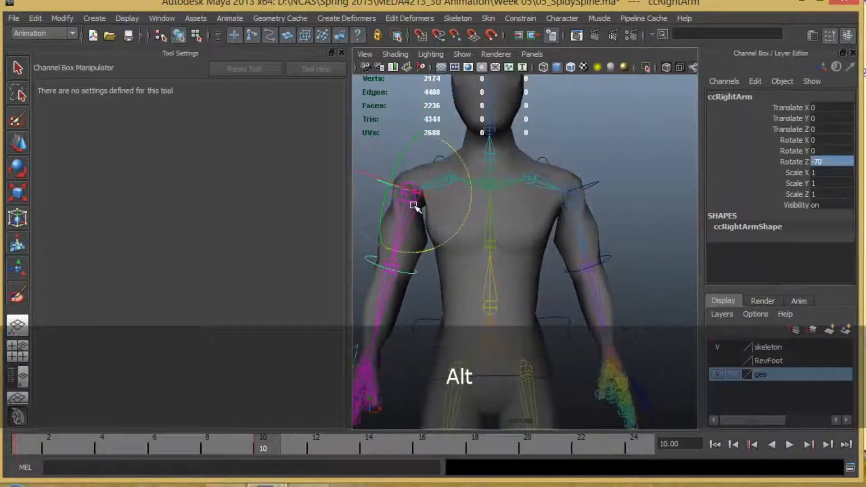
{"action": "left_click_drag", "start_coordinate": [257, 443], "coordinate": [247, 471]}
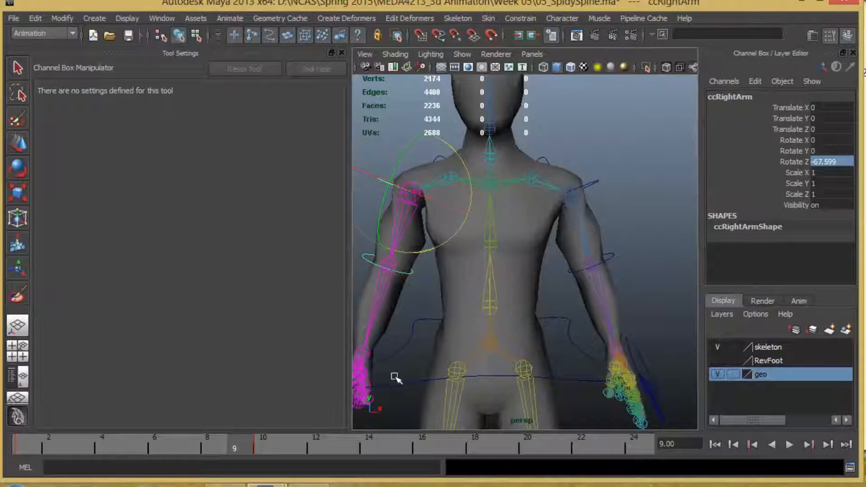
Select the character mesh and mirror its skin weights across YZ, positive to negative, using closest point on surface and closest joint
{"action": "left_click", "coordinate": [530, 247]}
{"action": "right_click_drag", "start_coordinate": [595, 281], "coordinate": [523, 273], "text": "alt"}
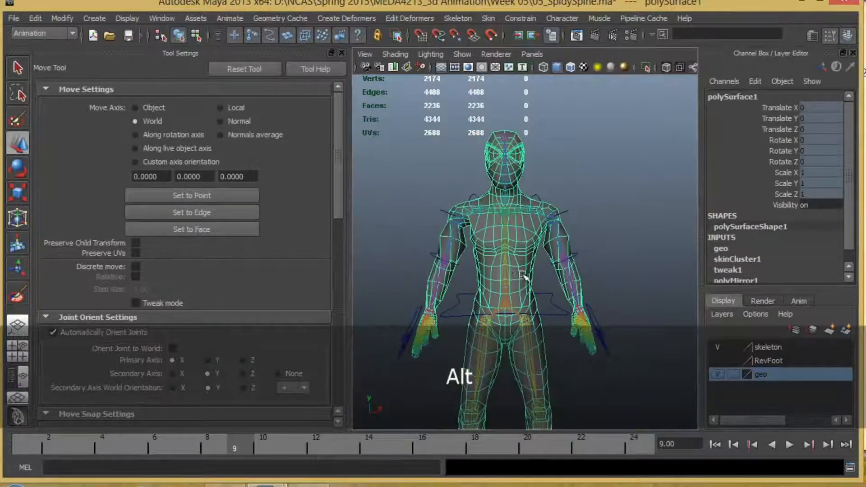
{"action": "middle_click_drag", "start_coordinate": [513, 233], "coordinate": [506, 223], "text": "alt"}
{"action": "left_click", "coordinate": [489, 18]}
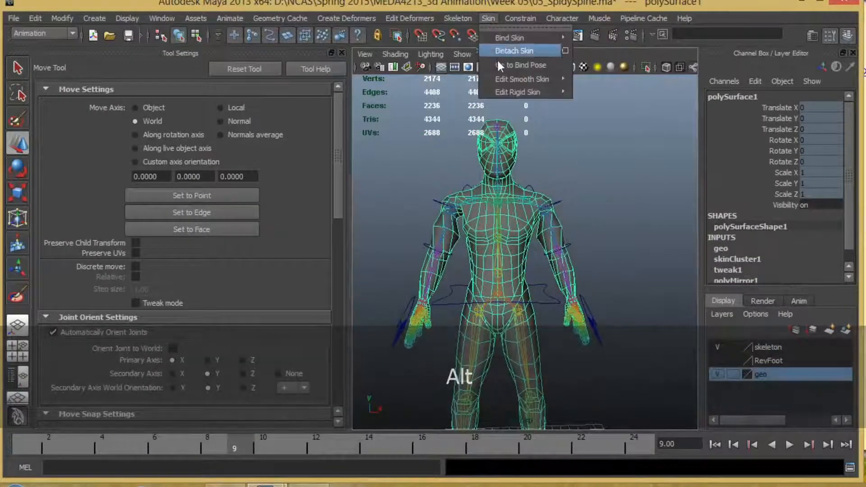
{"action": "mouse_move", "coordinate": [498, 80]}
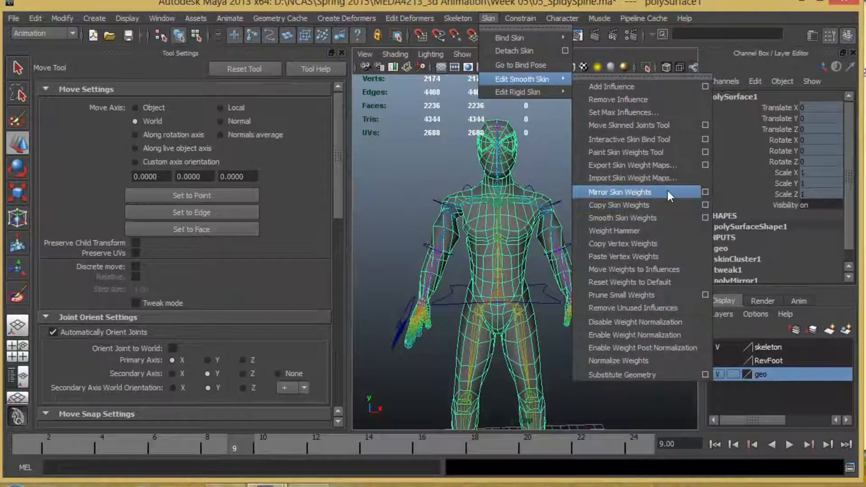
{"action": "left_click", "coordinate": [705, 192]}
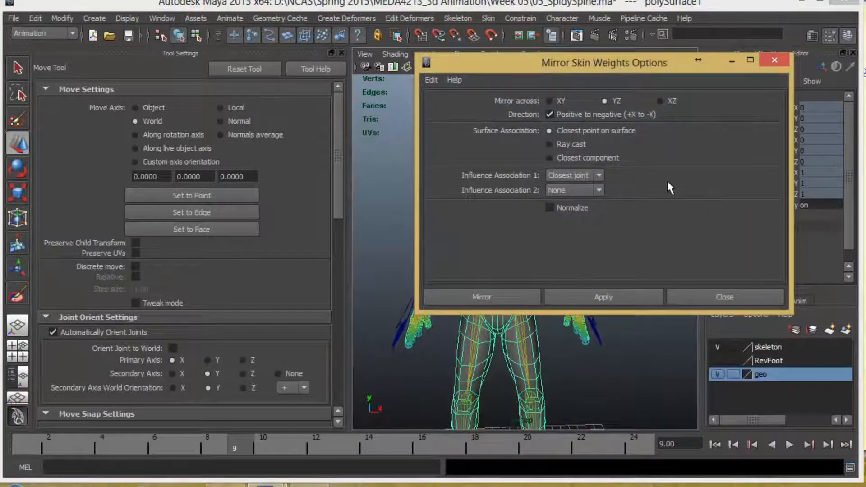
{"action": "left_click_drag", "start_coordinate": [614, 61], "coordinate": [745, 66]}
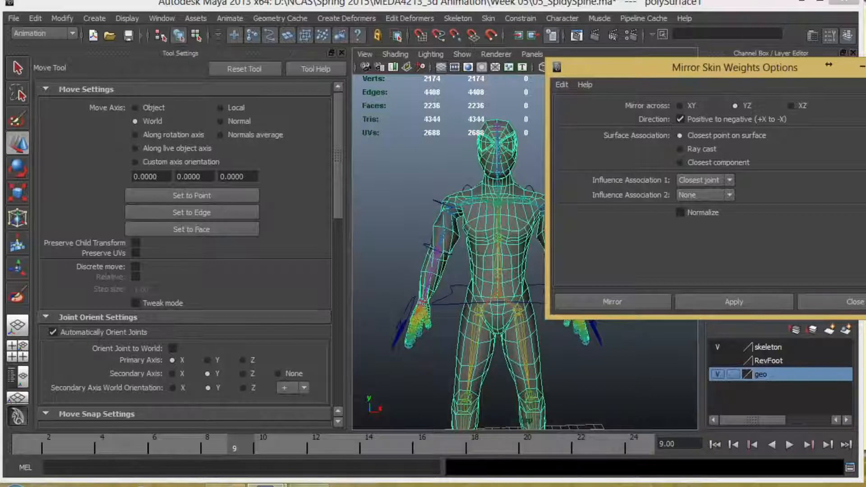
{"action": "left_click", "coordinate": [637, 303]}
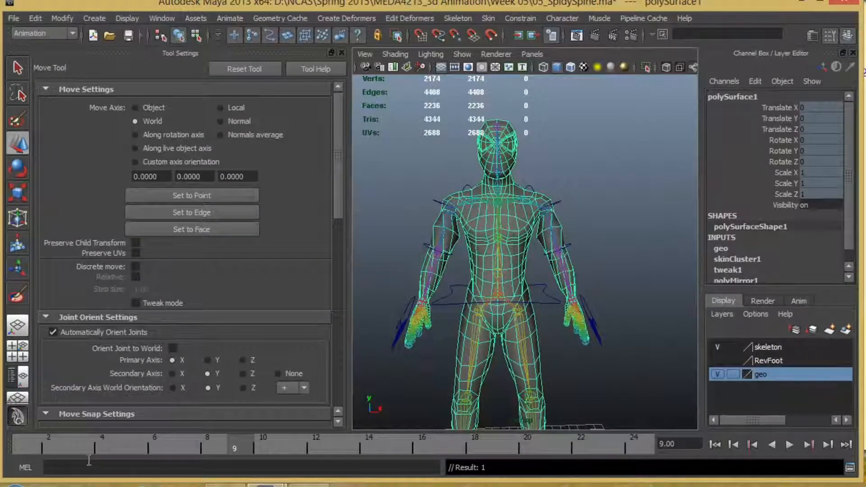
Play the animation to check the mirrored shoulder deformation, stop back at frame 1 and view the whole character
{"action": "key", "text": "alt+v"}
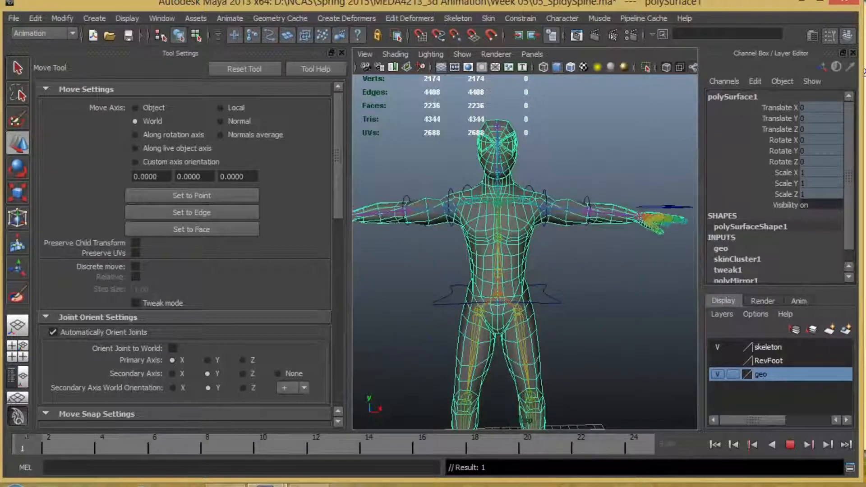
{"action": "key", "text": "Escape"}
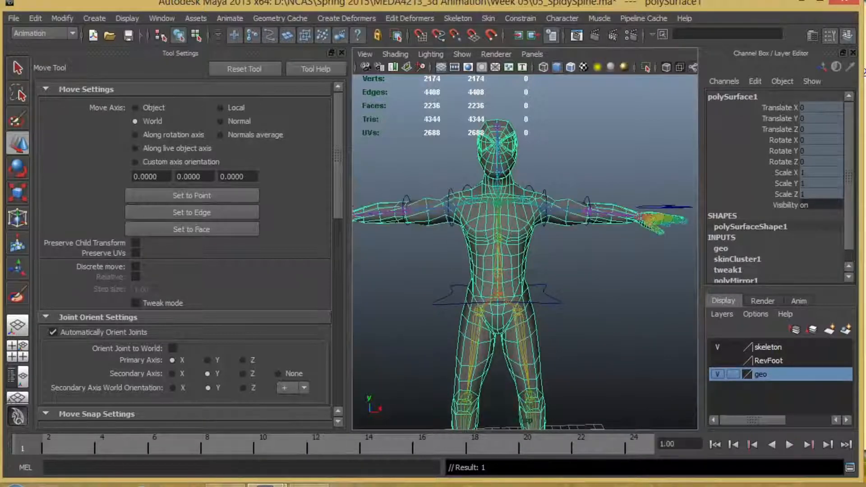
{"action": "left_click_drag", "start_coordinate": [550, 326], "coordinate": [518, 317], "text": "alt"}
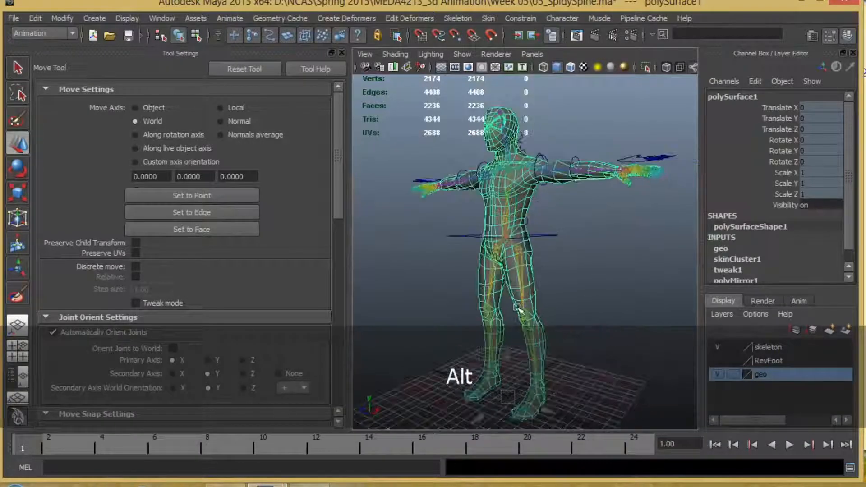